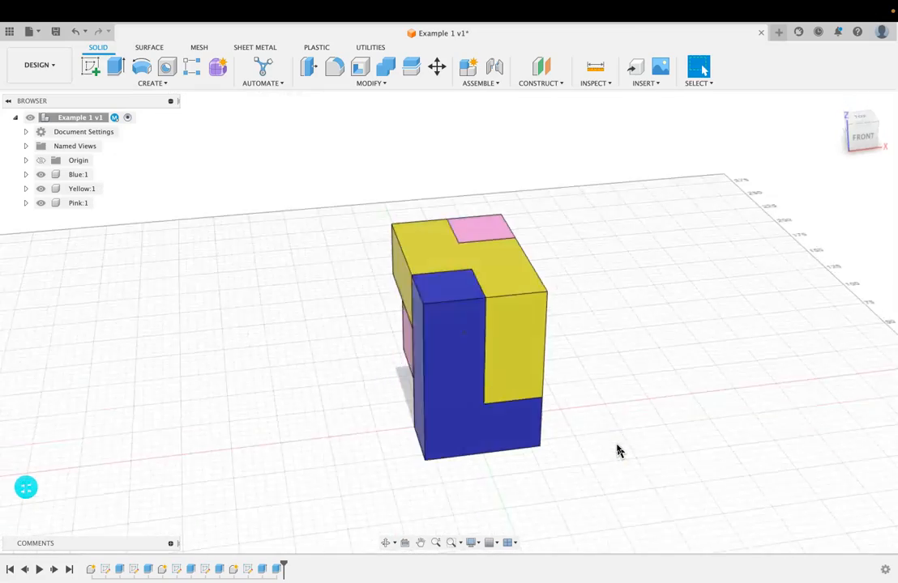
# Browse the project files to the 3d Puzzle folder under L2HTEN > Resources
pyautogui.click(9, 31)
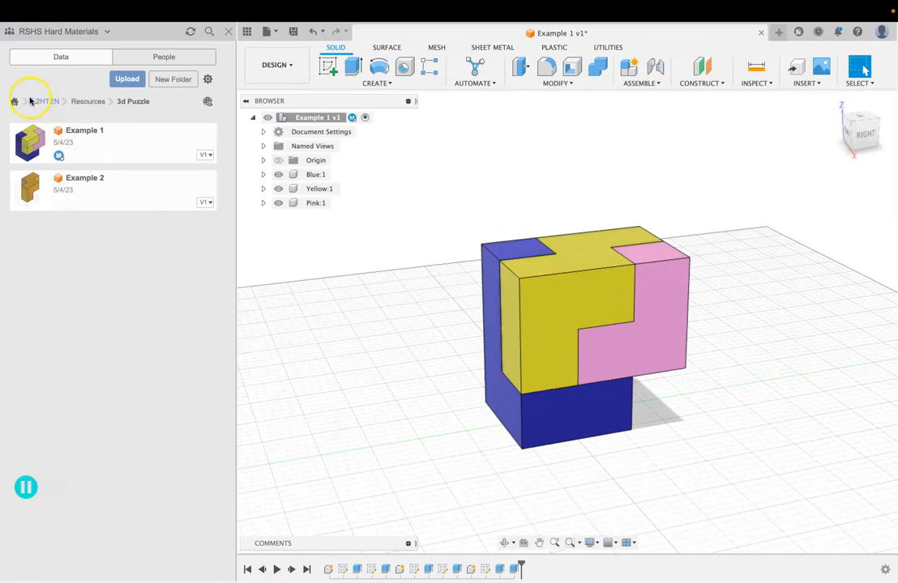
pyautogui.click(46, 102)
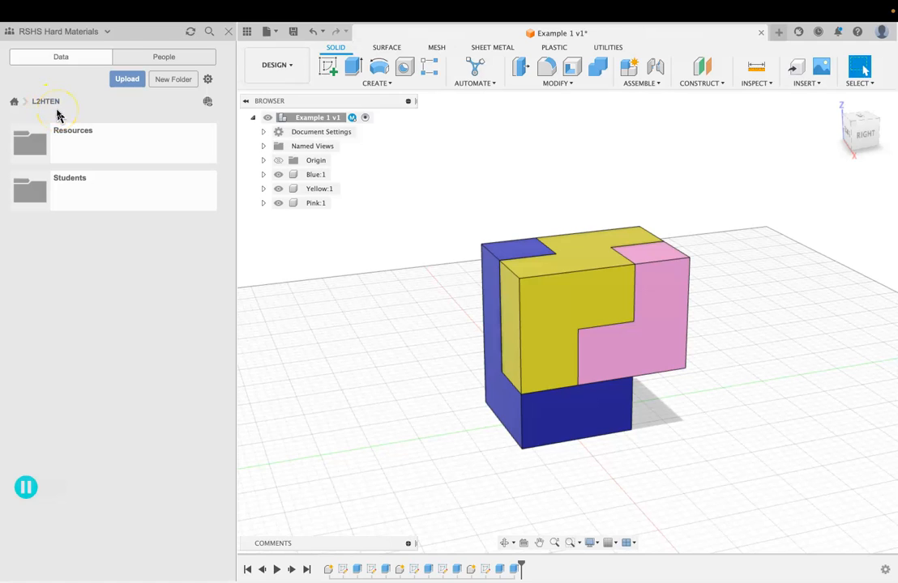
pyautogui.click(98, 158)
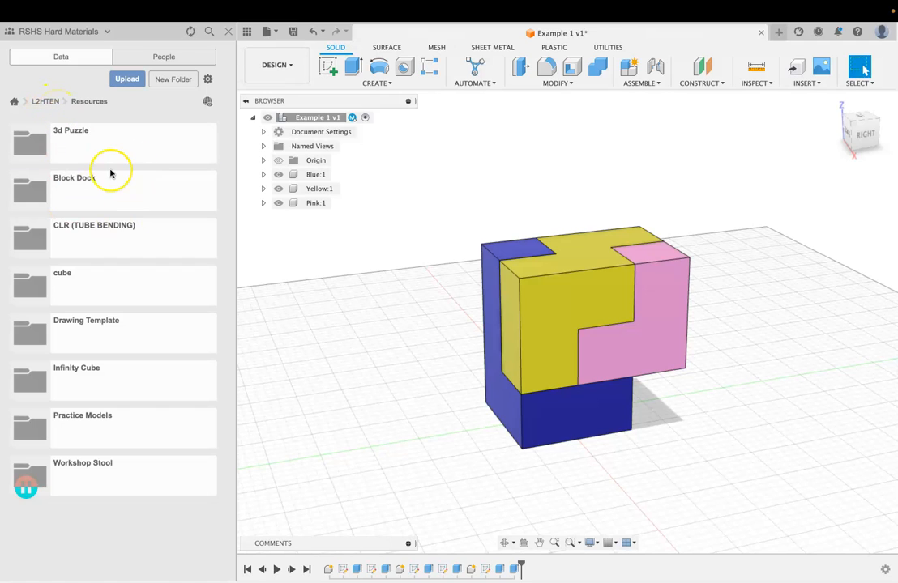
pyautogui.click(119, 141)
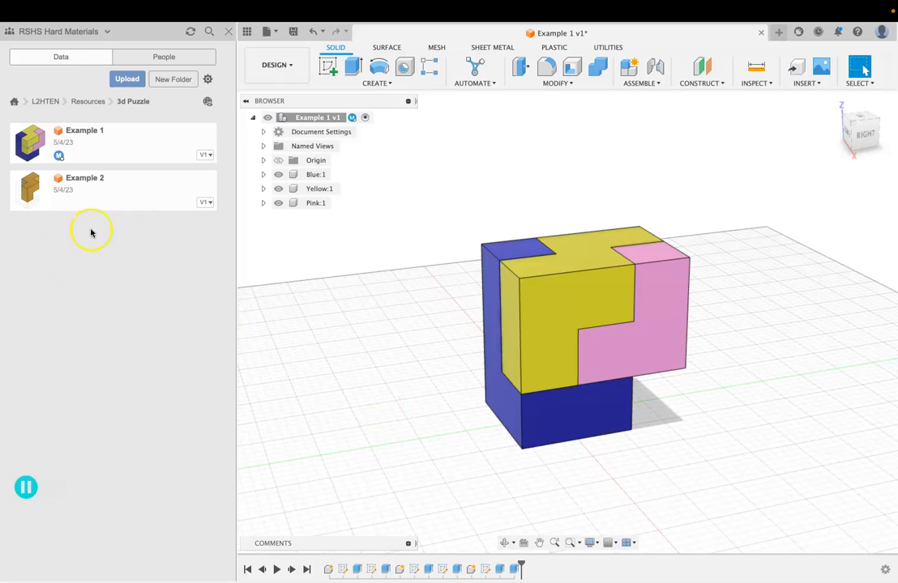
pyautogui.click(249, 37)
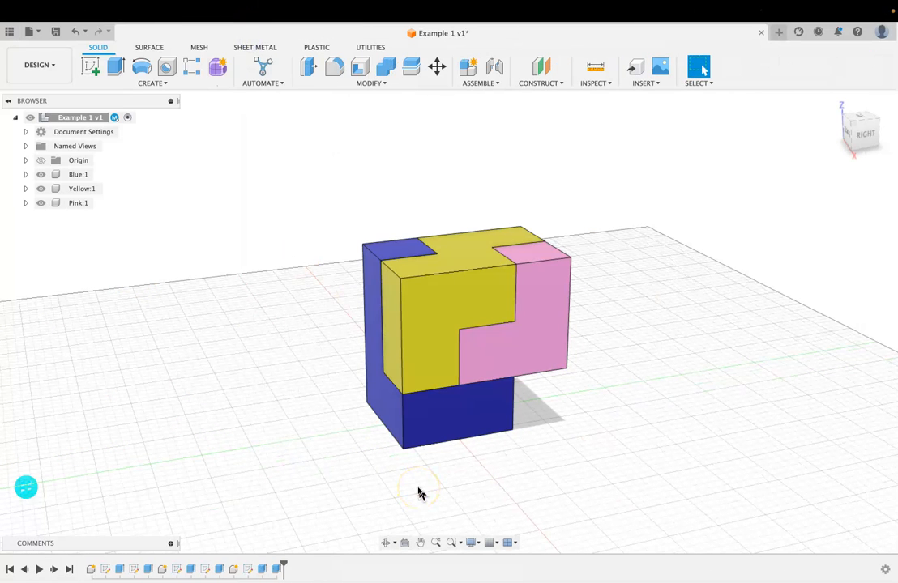
# Start a new drawing from the puzzle design, covering the full assembly
pyautogui.keyDown('shift'); pyautogui.hscroll(-15, 418, 494); pyautogui.keyUp('shift')
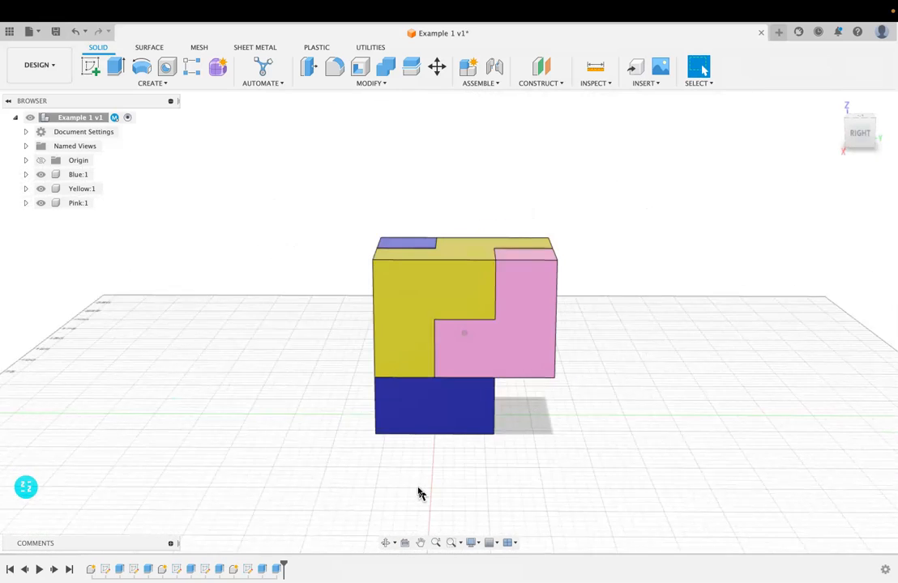
pyautogui.keyDown('shift'); pyautogui.hscroll(-3, 418, 493); pyautogui.keyUp('shift')
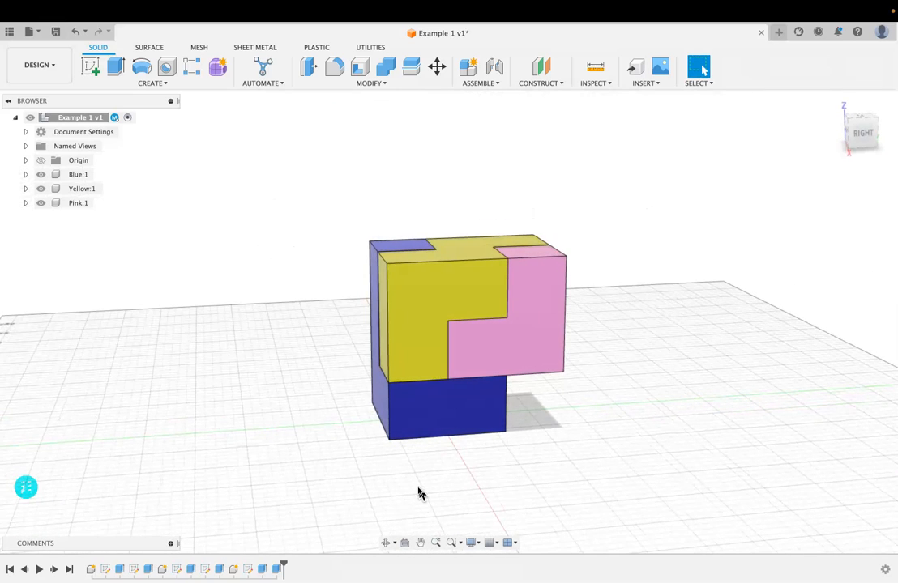
pyautogui.click(58, 73)
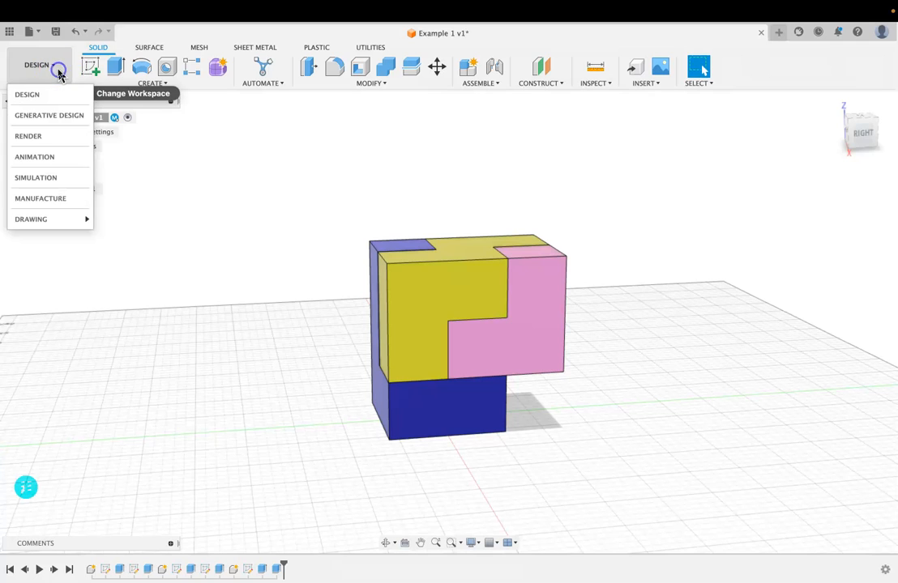
pyautogui.moveTo(65, 220)
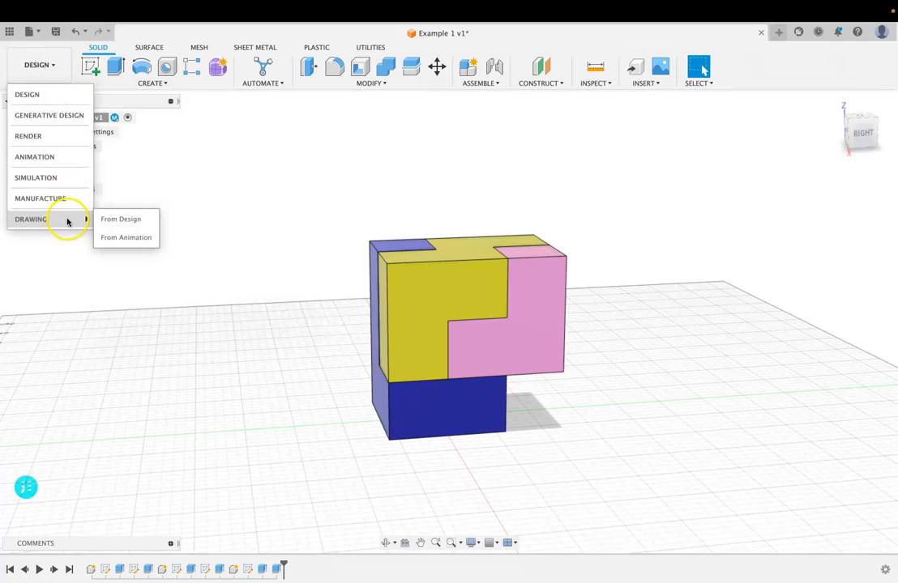
pyautogui.click(135, 224)
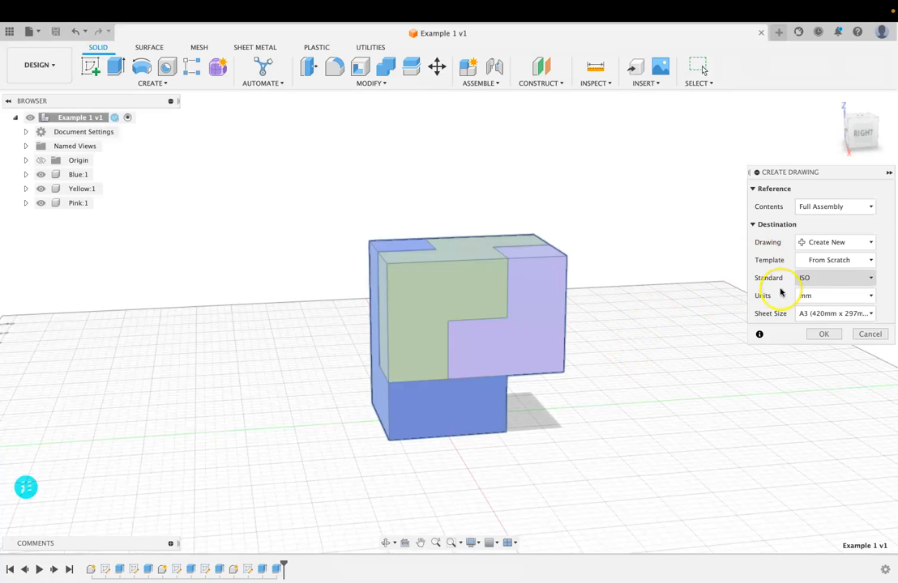
# Create the drawing with the Drawing Template file from L2HTEN > Resources > Drawing Template as its template
pyautogui.click(860, 261)
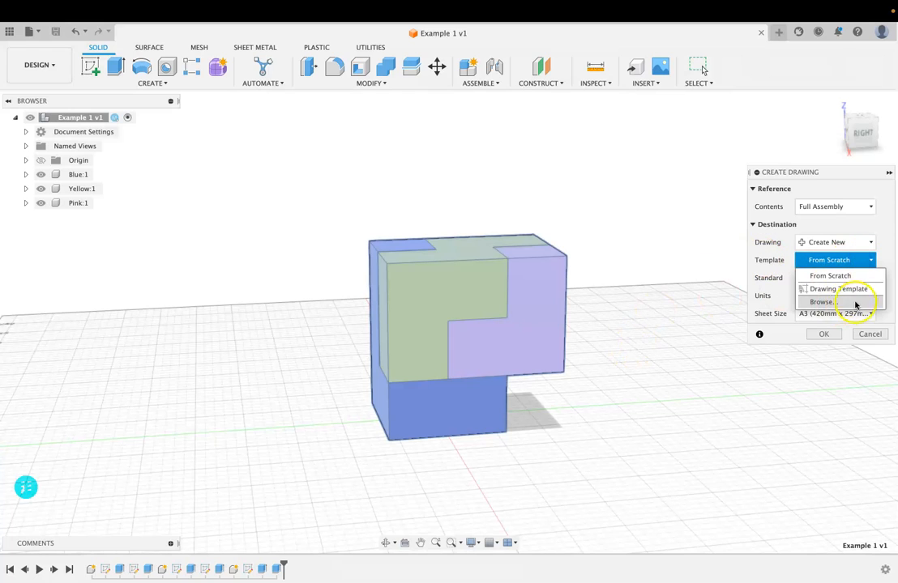
pyautogui.click(850, 224)
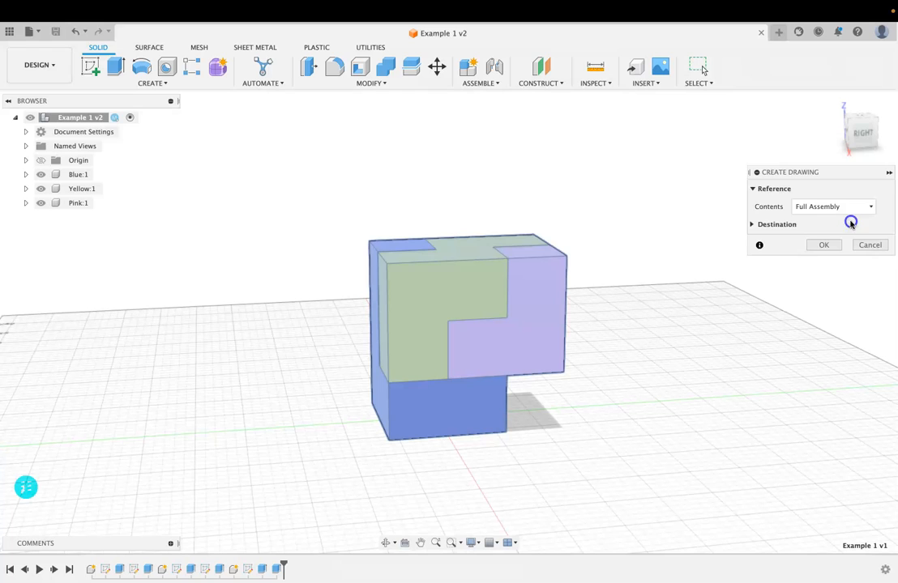
pyautogui.click(753, 224)
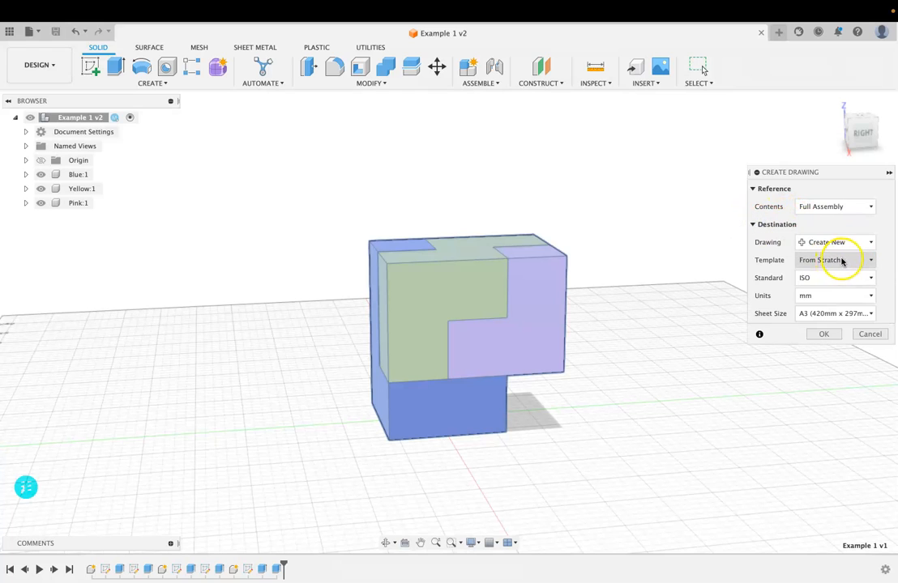
pyautogui.click(843, 261)
pyautogui.click(834, 302)
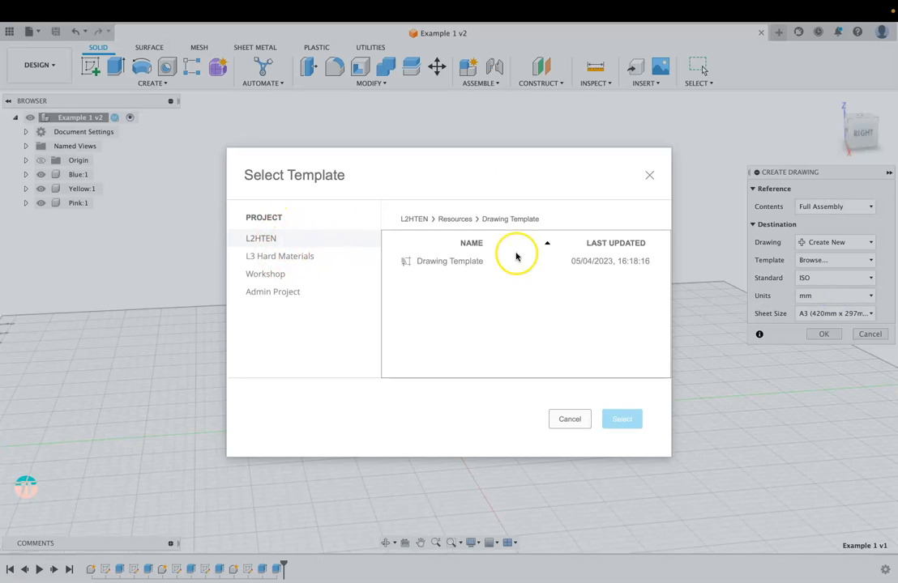
pyautogui.click(411, 217)
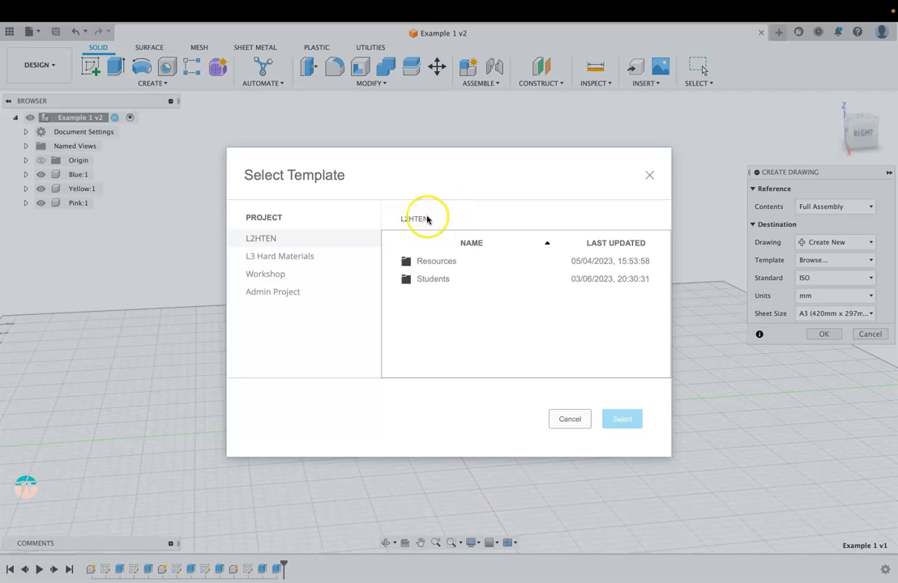
pyautogui.doubleClick(430, 261)
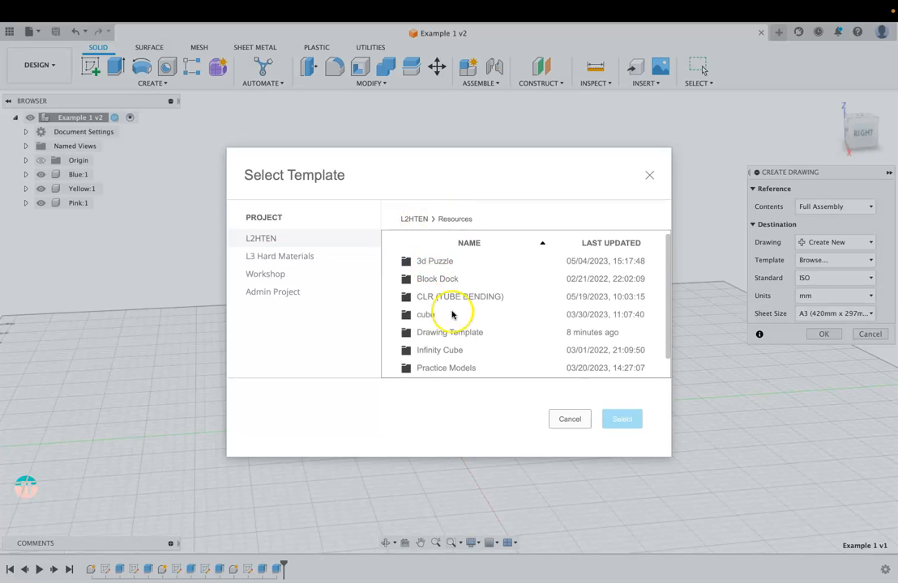
pyautogui.scroll(-1, 452, 315)
pyautogui.doubleClick(436, 316)
pyautogui.click(437, 260)
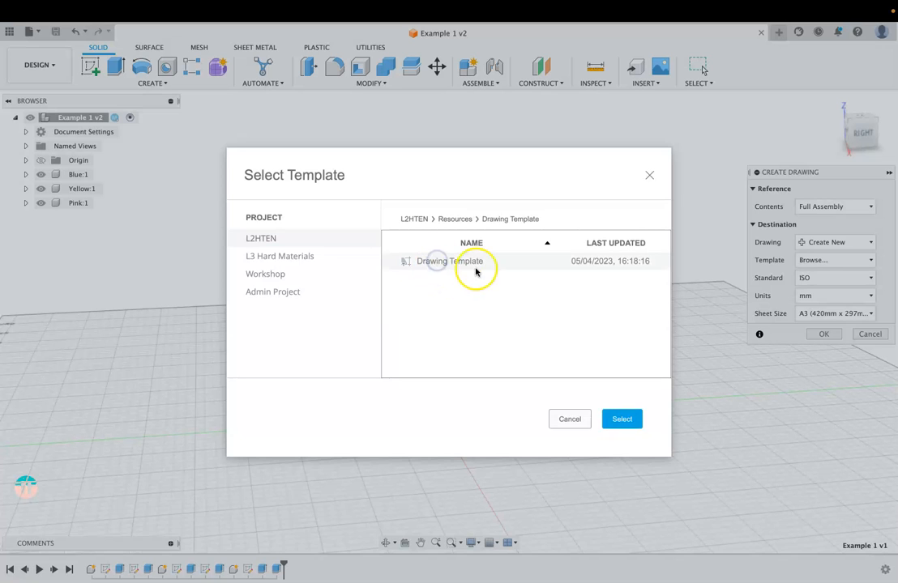
pyautogui.click(622, 418)
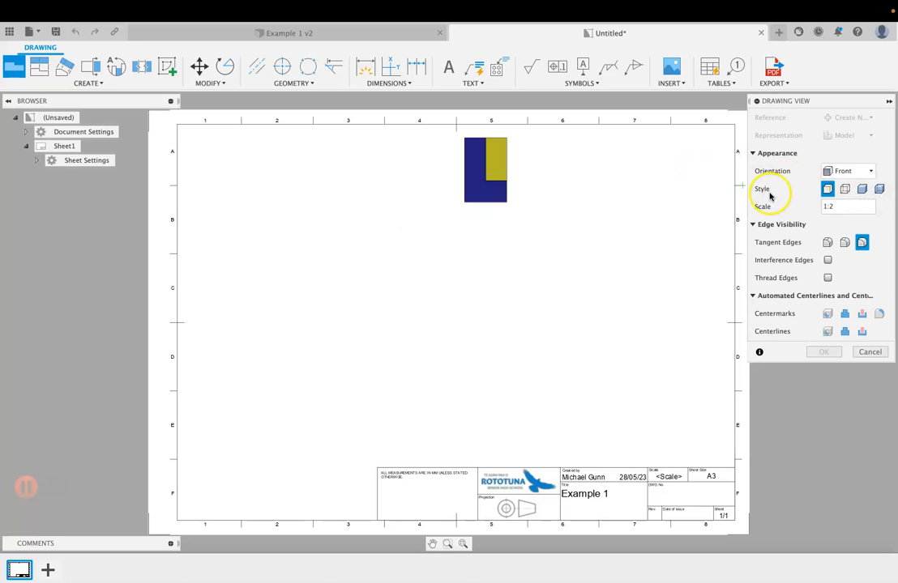
# Place a base view with Front orientation in the upper-left area of the sheet
pyautogui.click(845, 172)
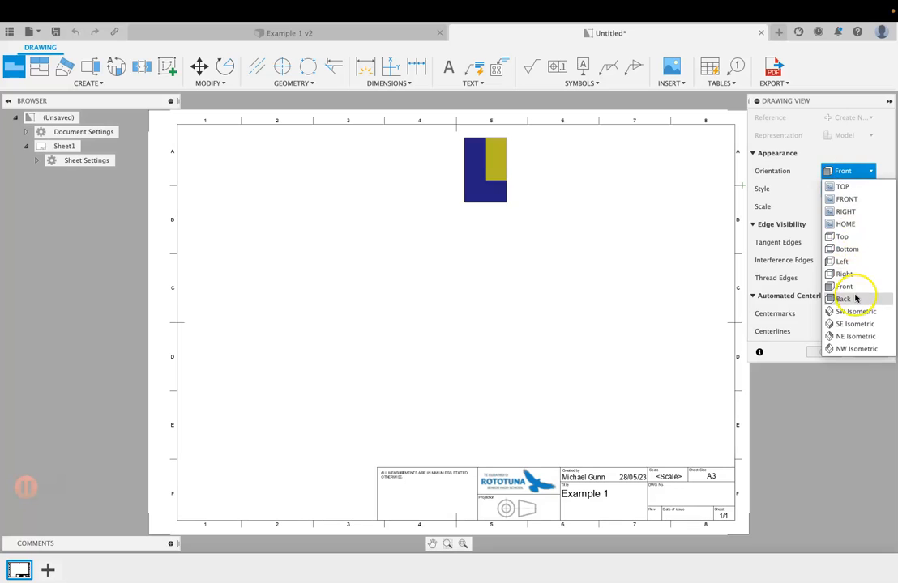
pyautogui.click(849, 173)
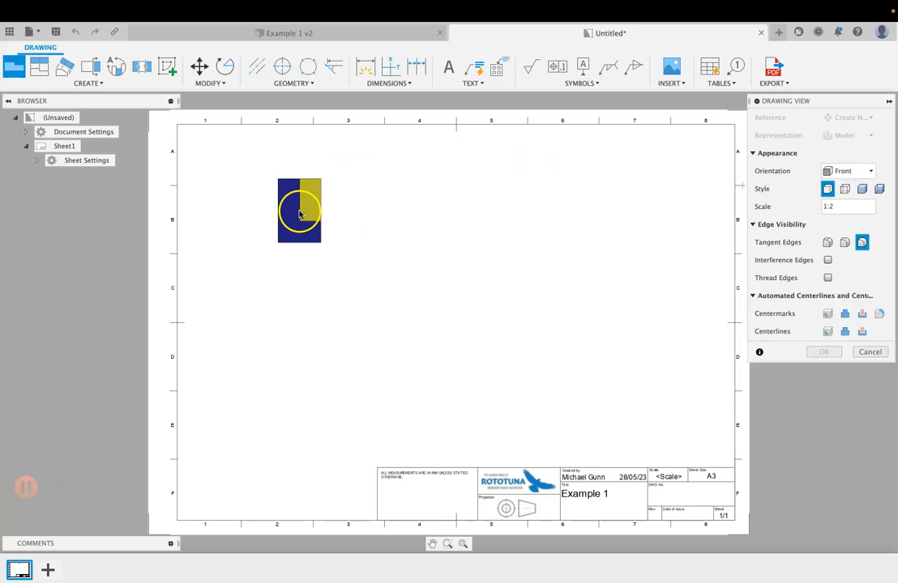
pyautogui.click(292, 217)
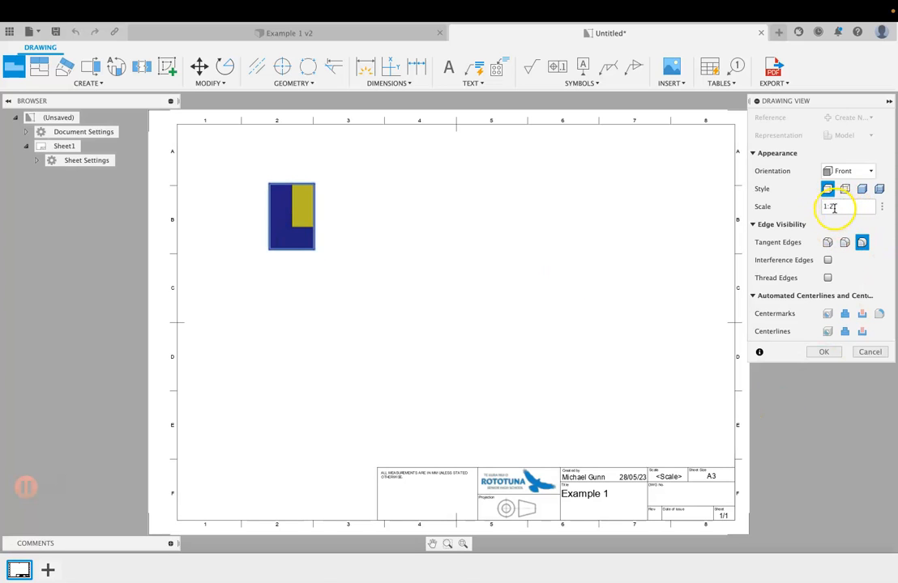
# Try the front view at 1:1 scale and return it to 1:2
pyautogui.click(880, 209)
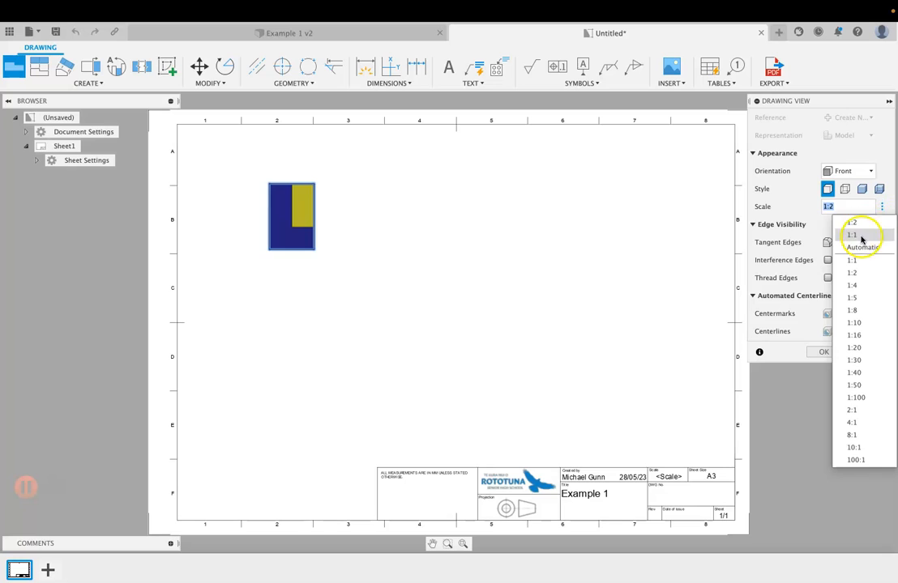
pyautogui.click(860, 234)
pyautogui.click(873, 207)
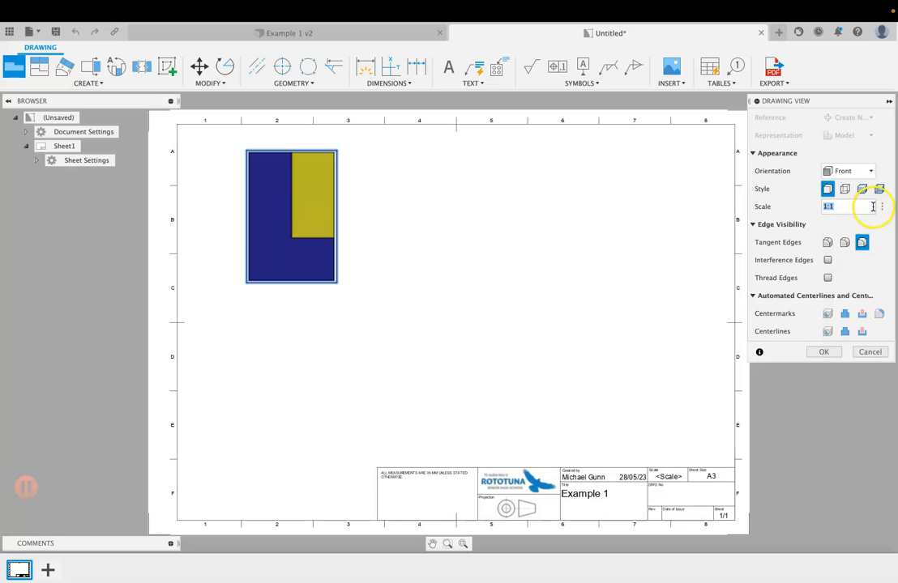
pyautogui.click(884, 209)
pyautogui.click(875, 220)
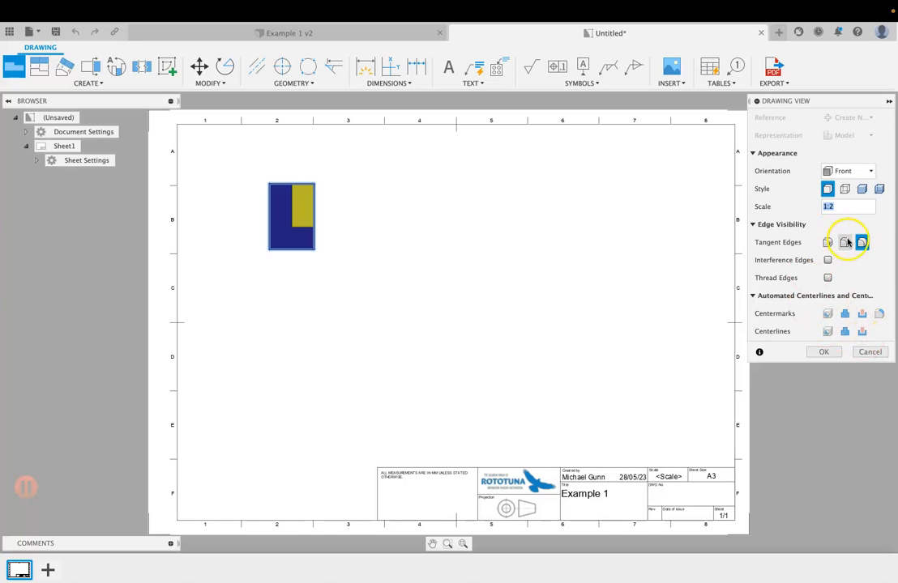
# Finish the front view with the Visible Edges style and move it slightly lower on the sheet
pyautogui.click(845, 190)
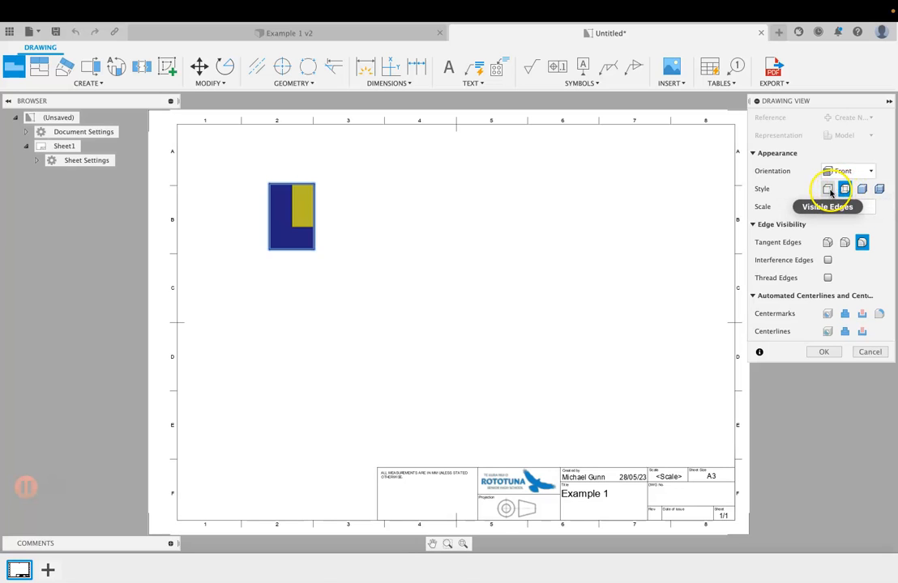
pyautogui.click(827, 189)
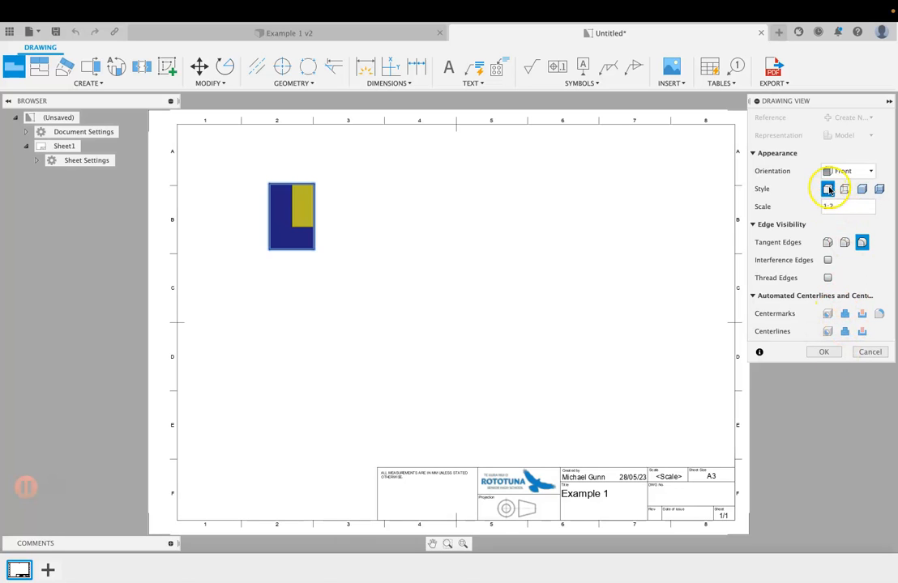
pyautogui.click(823, 351)
pyautogui.click(825, 355)
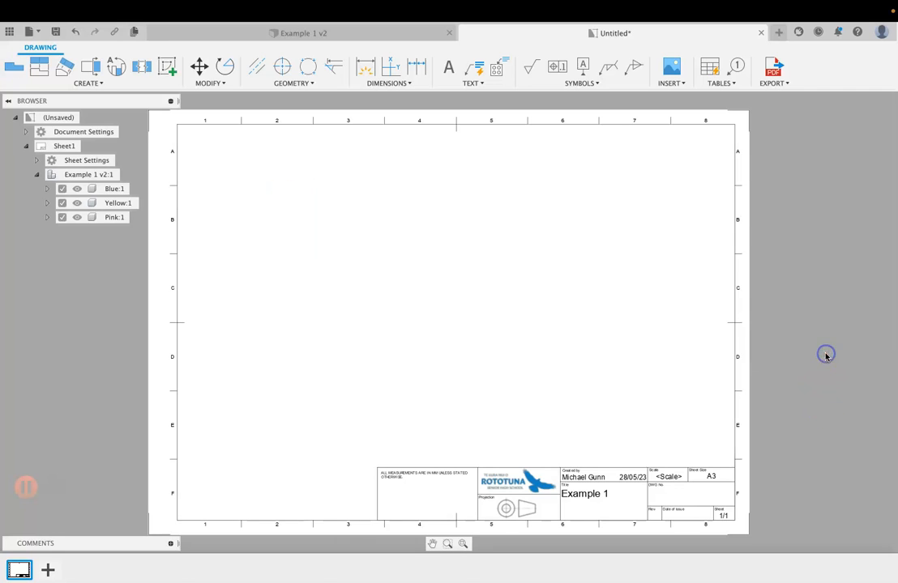
pyautogui.moveTo(302, 241)
pyautogui.mouseDown()
pyautogui.moveTo(302, 313)
pyautogui.moveTo(302, 268)
pyautogui.mouseUp()
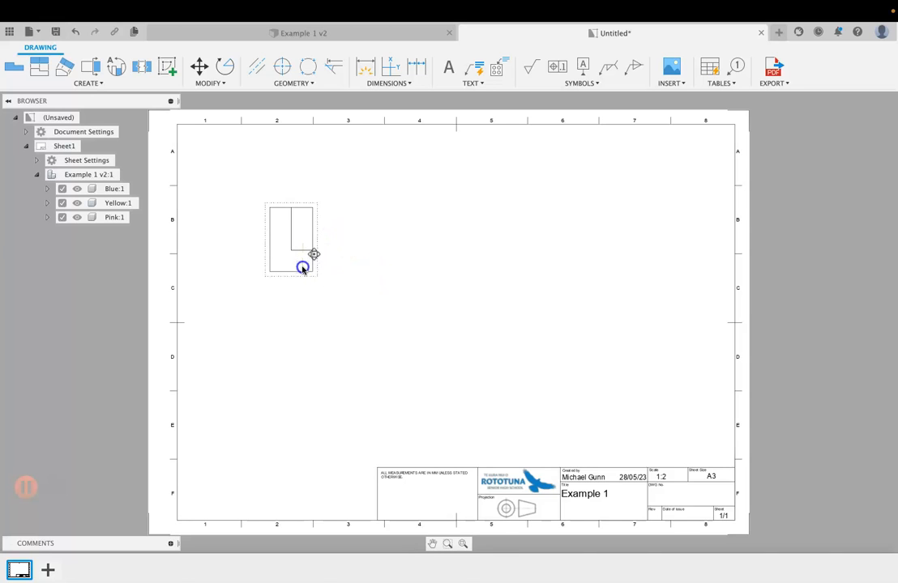
# Create projected views from the front view: a side view to its right and a top view above it
pyautogui.click(36, 69)
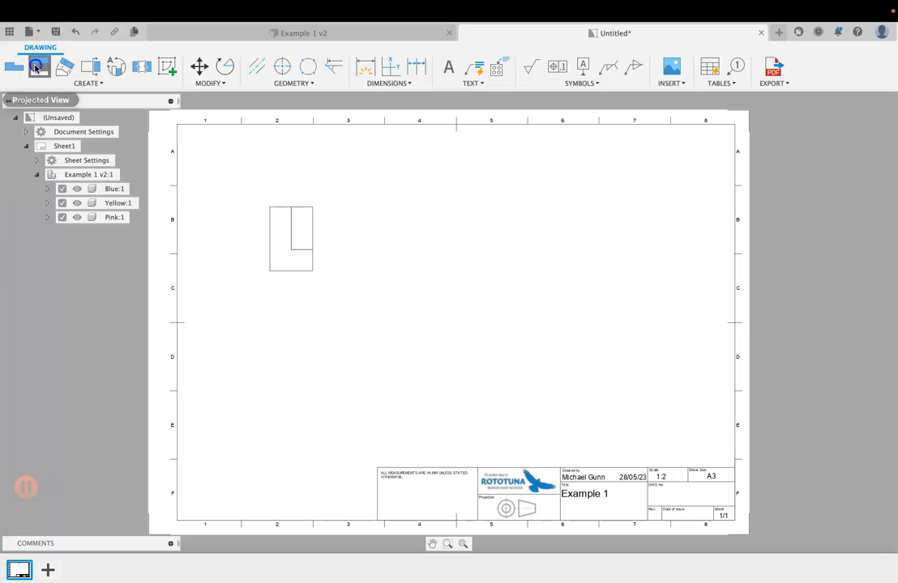
pyautogui.click(298, 267)
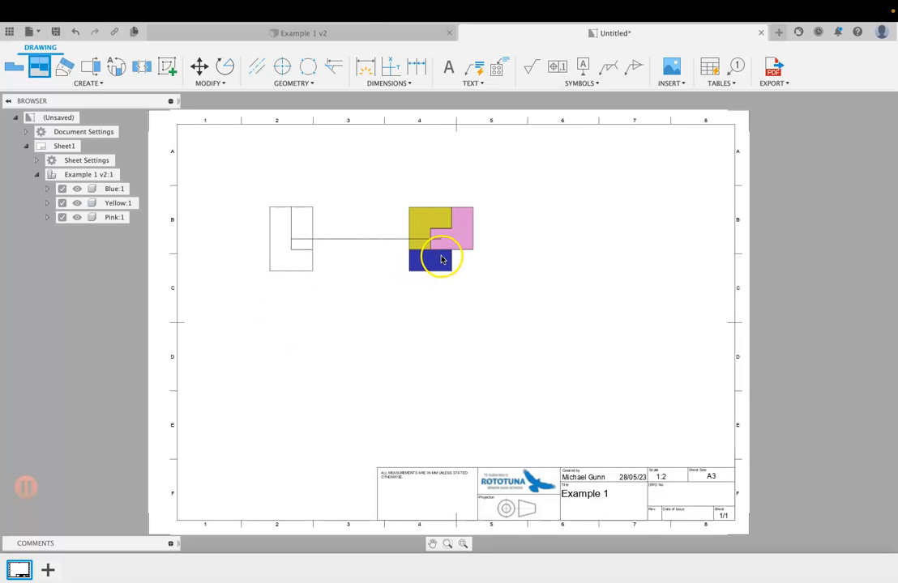
pyautogui.click(406, 261)
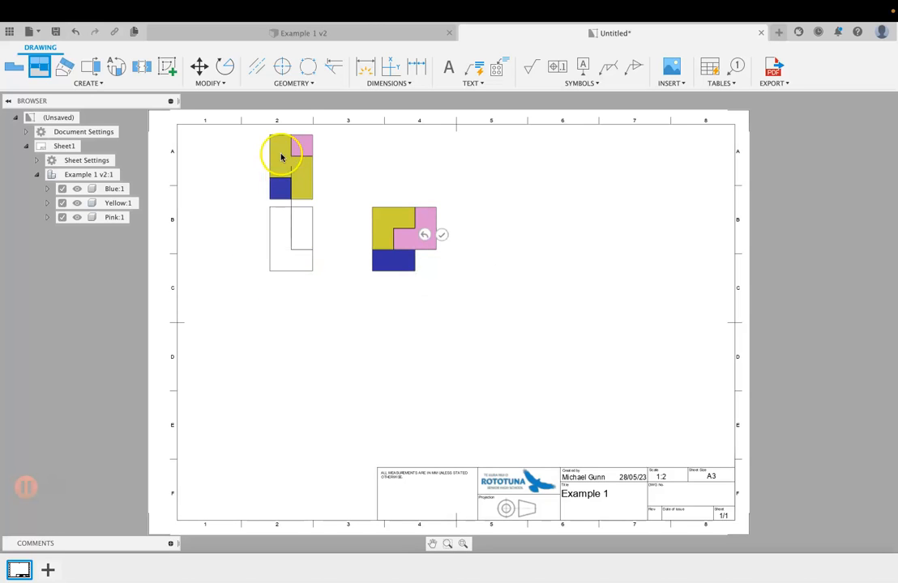
pyautogui.click(282, 145)
pyautogui.click(321, 119)
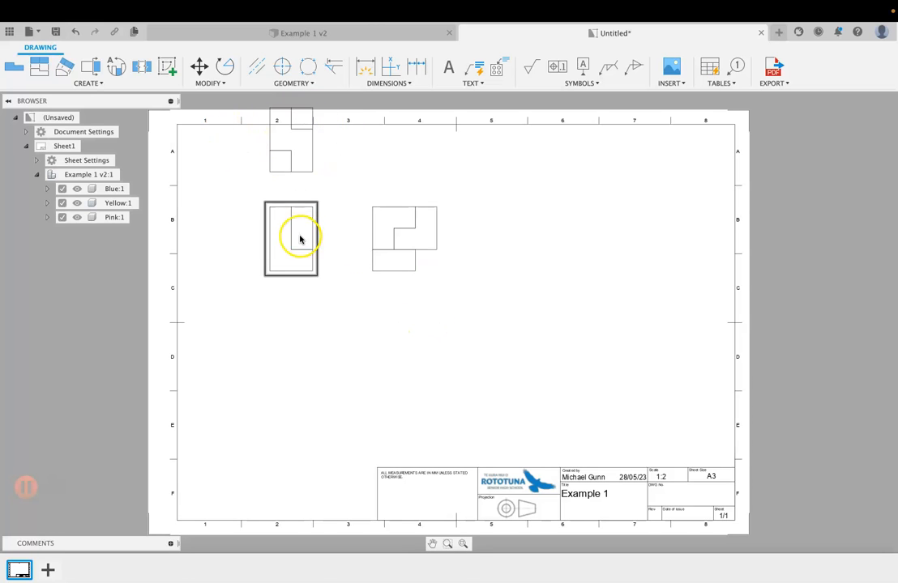
# Move the front view to mid-height on the sheet and bring the top view inside the border above it
pyautogui.moveTo(300, 242)
pyautogui.mouseDown()
pyautogui.moveTo(292, 340)
pyautogui.moveTo(311, 321)
pyautogui.mouseUp()
pyautogui.moveTo(301, 160); pyautogui.dragTo(303, 234)
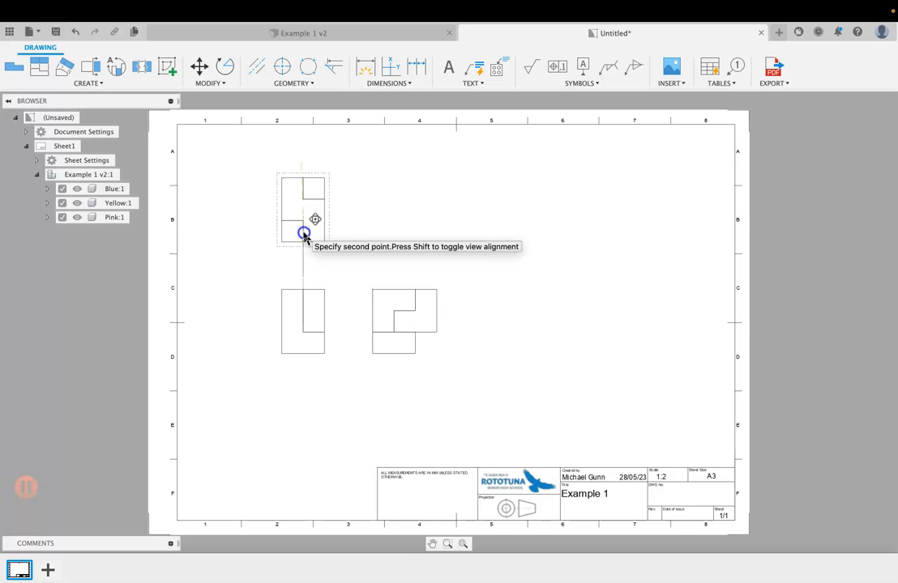
pyautogui.click(303, 234)
pyautogui.hscroll(1, 621, 332)
pyautogui.hscroll(-2, 622, 333)
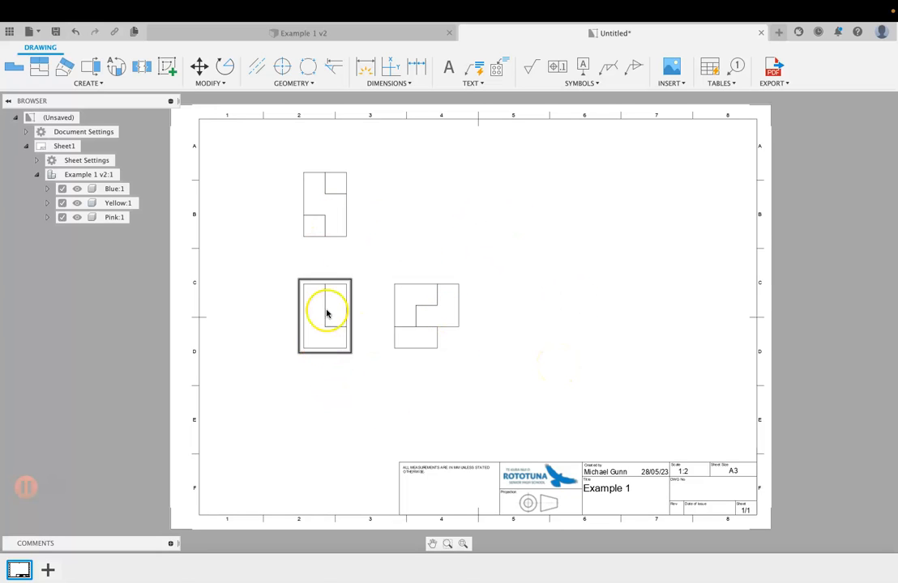
pyautogui.click(334, 201)
pyautogui.moveTo(333, 201); pyautogui.dragTo(334, 195)
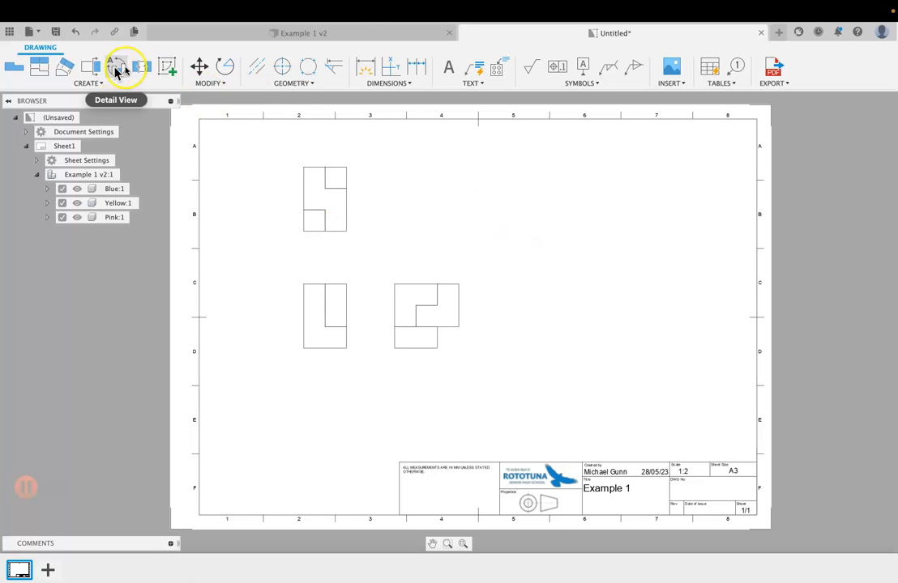
# Try a bold, centred FRONT label placed directly against the front view's lower edge, and remove it
pyautogui.click(450, 69)
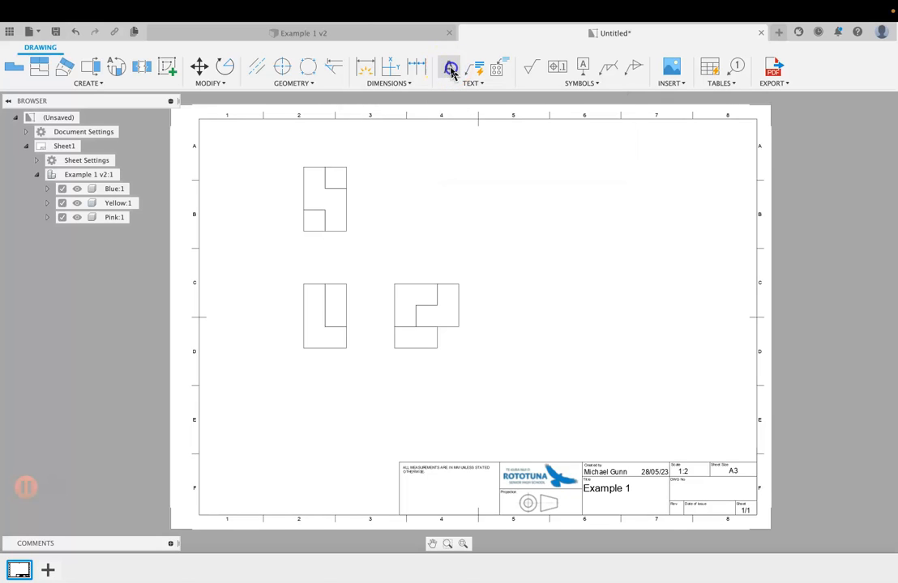
pyautogui.click(304, 348)
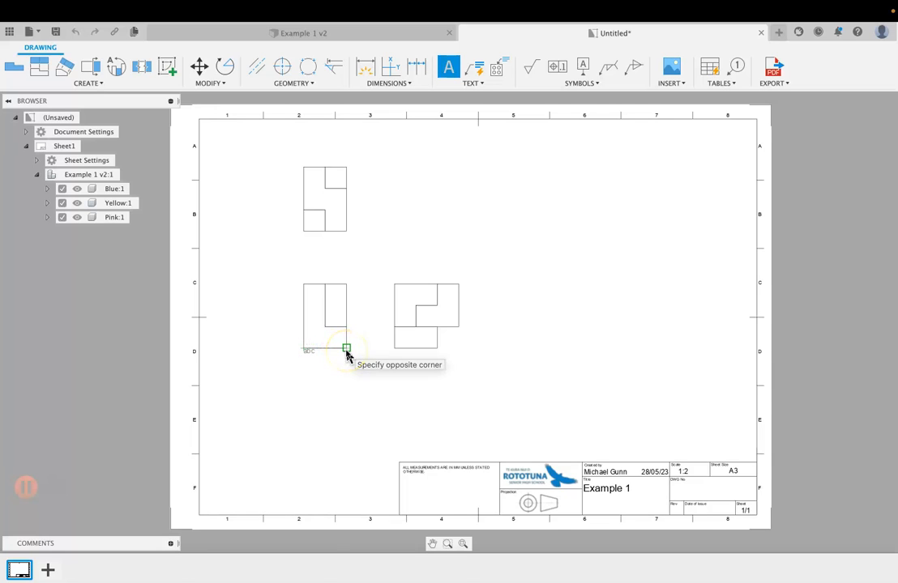
pyautogui.click(346, 351)
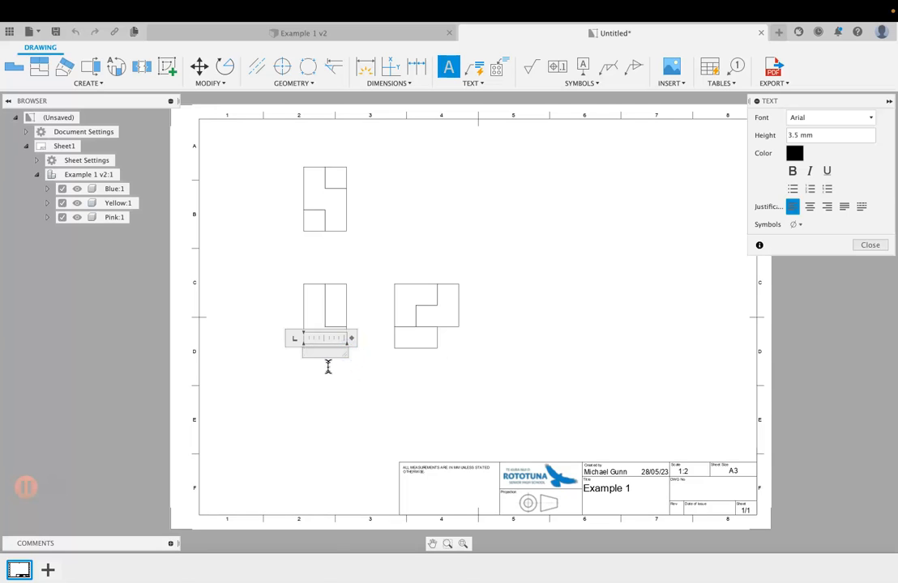
pyautogui.click(811, 209)
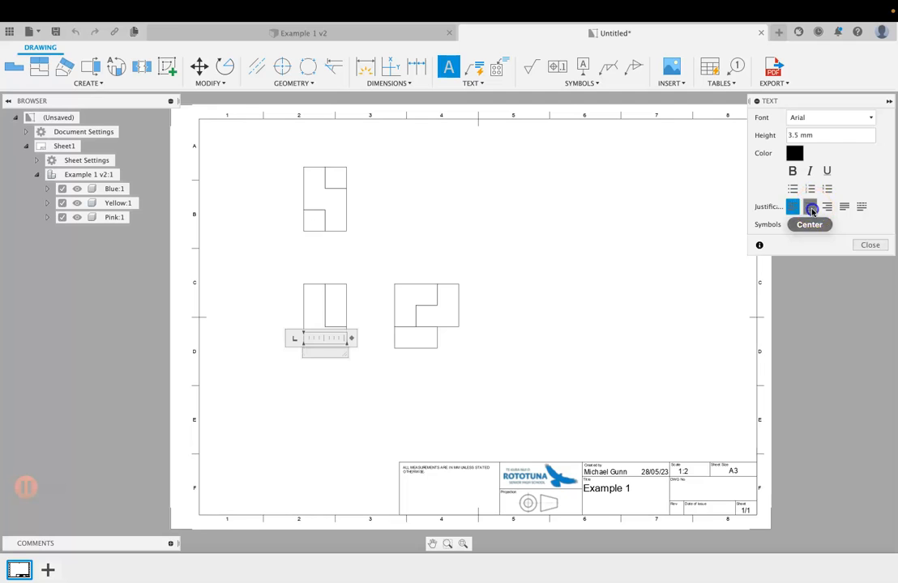
pyautogui.click(792, 171)
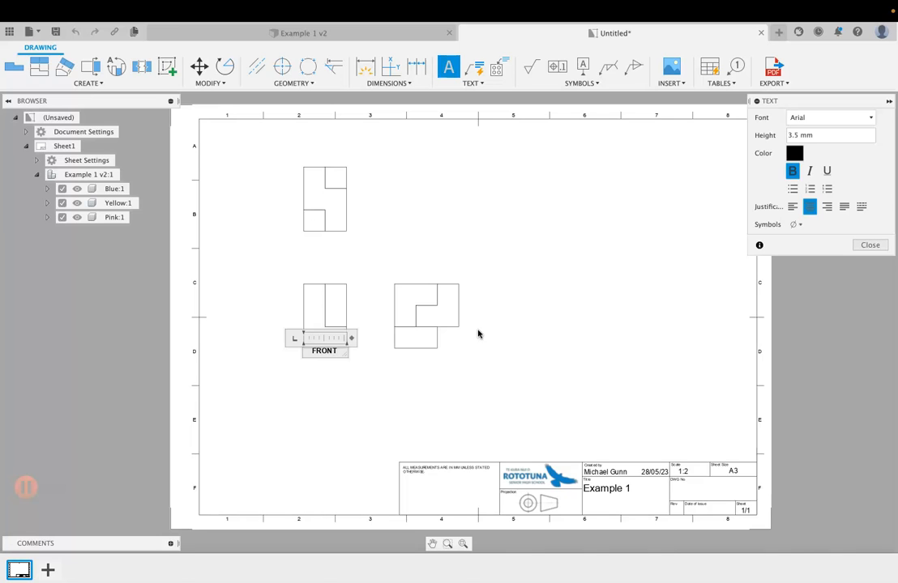
pyautogui.click(495, 362)
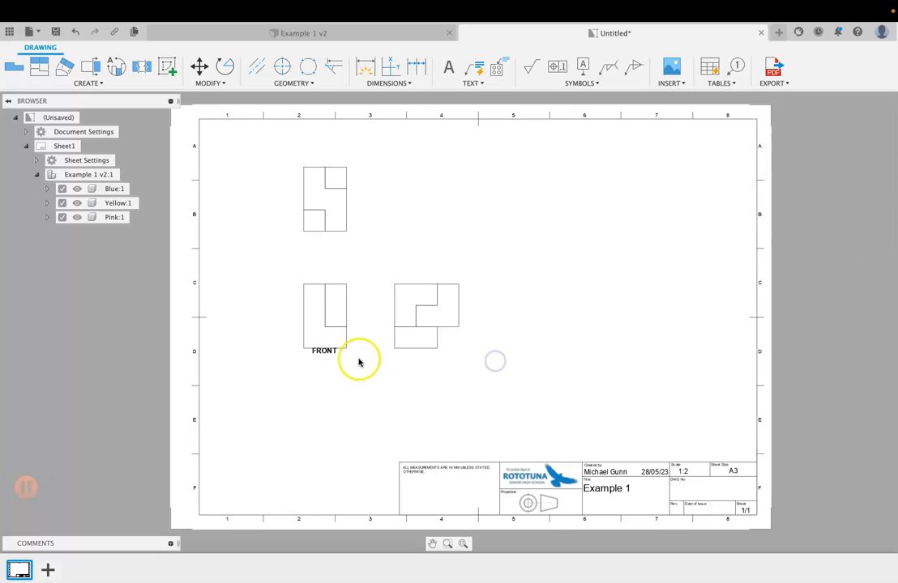
pyautogui.moveTo(328, 355); pyautogui.dragTo(326, 356)
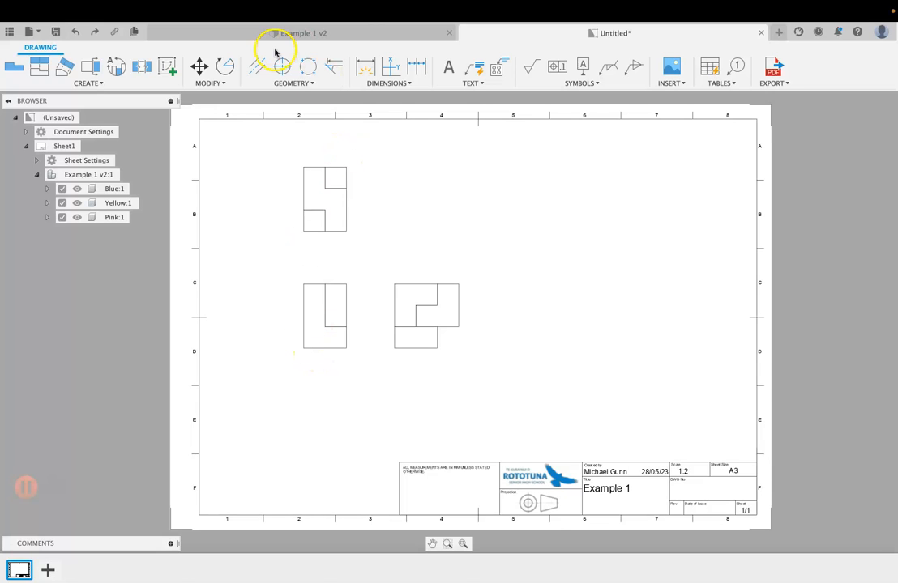
# Add a bold, centred FRONT text label with a small gap below the front view, matching the view's width
pyautogui.click(449, 66)
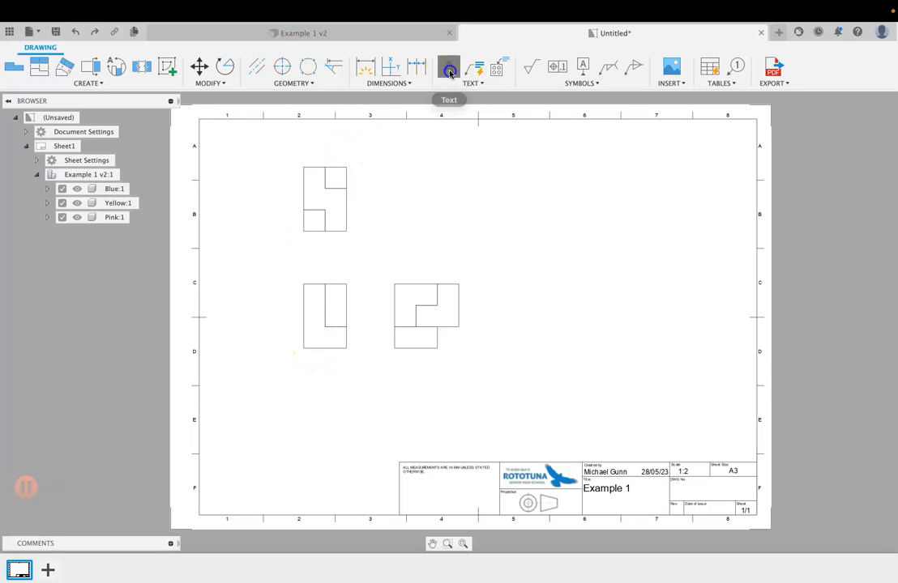
pyautogui.click(302, 360)
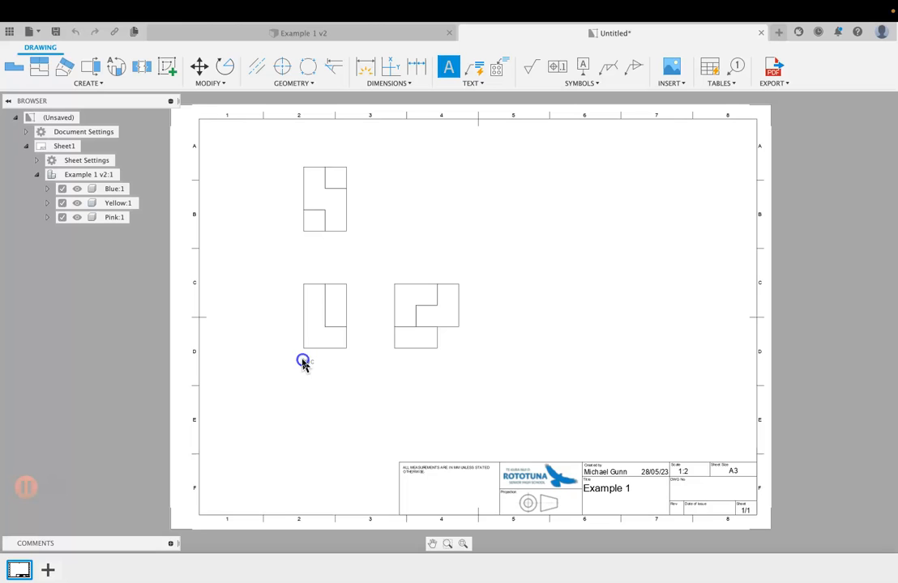
pyautogui.click(346, 371)
pyautogui.click(808, 207)
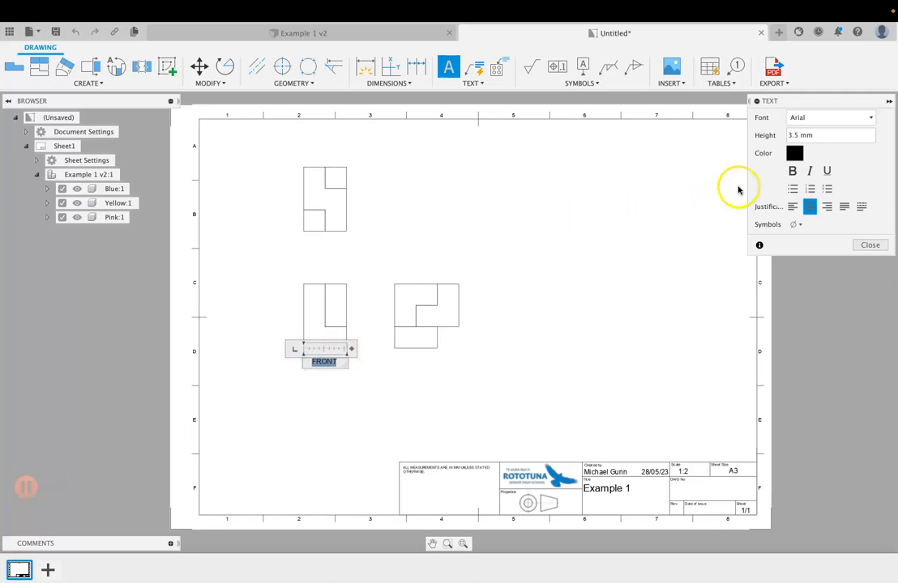
pyautogui.click(792, 171)
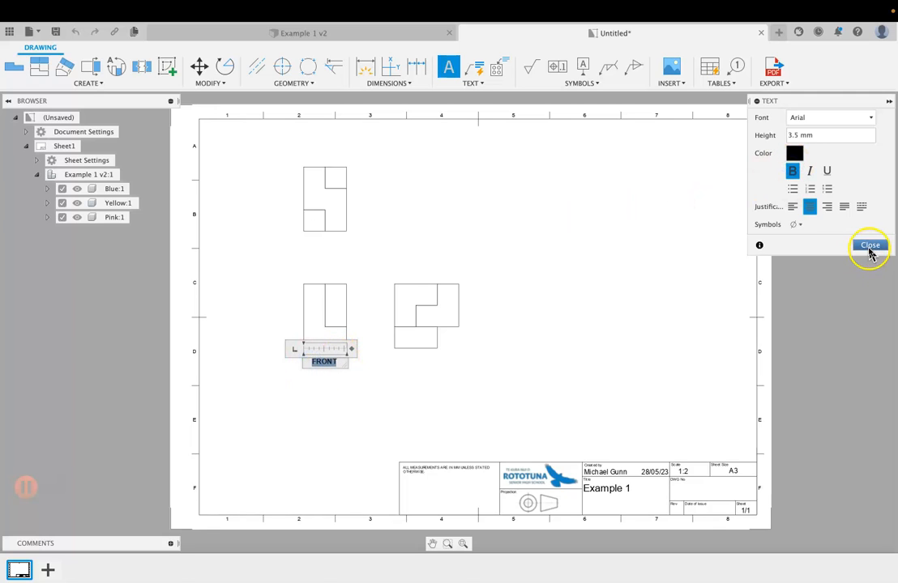
pyautogui.click(870, 246)
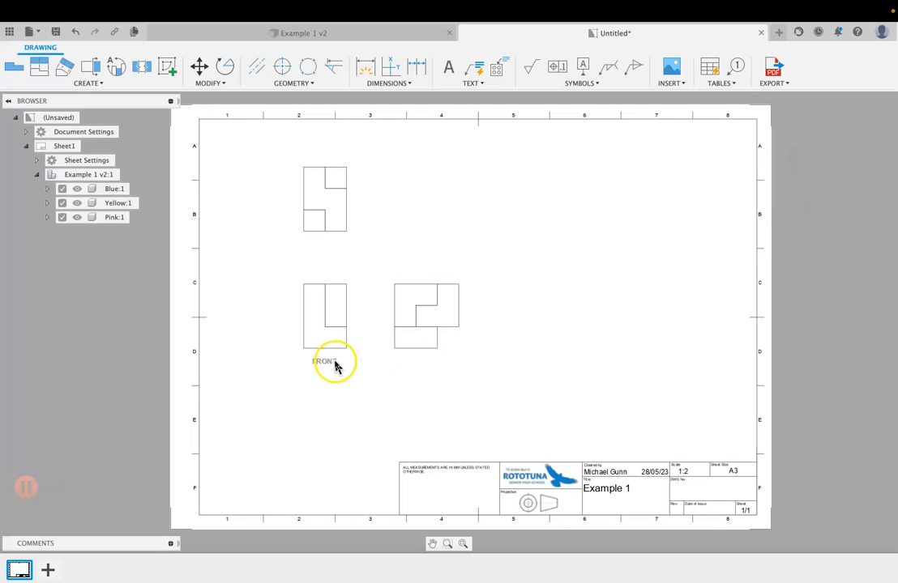
# Add a bold, centred RIGHT text label below the side view, level with the FRONT label and spanning the view's width
pyautogui.click(448, 66)
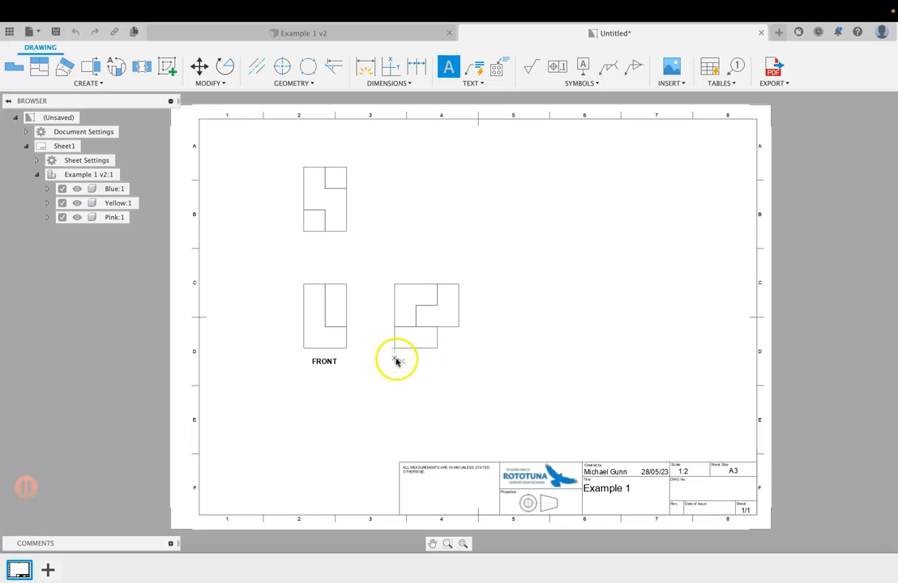
pyautogui.click(397, 362)
pyautogui.click(458, 328)
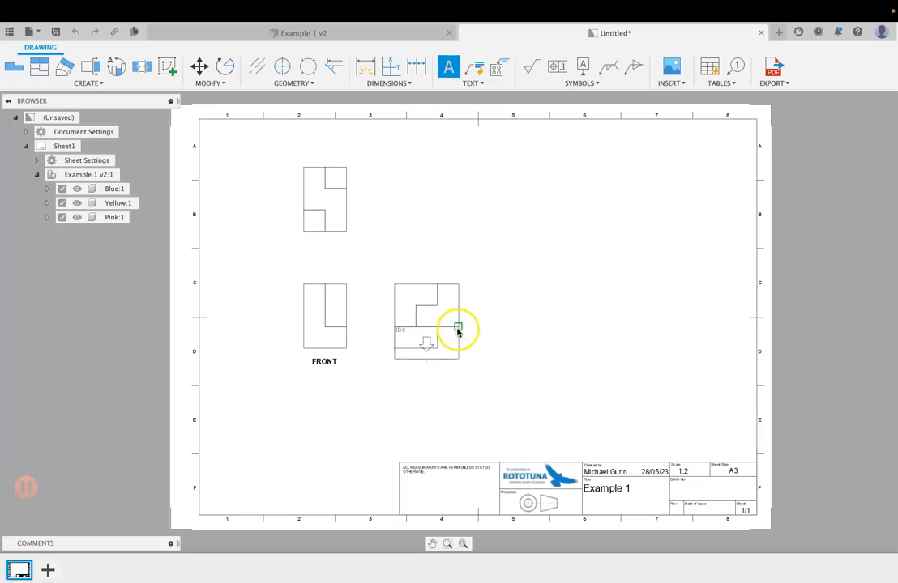
pyautogui.click(456, 369)
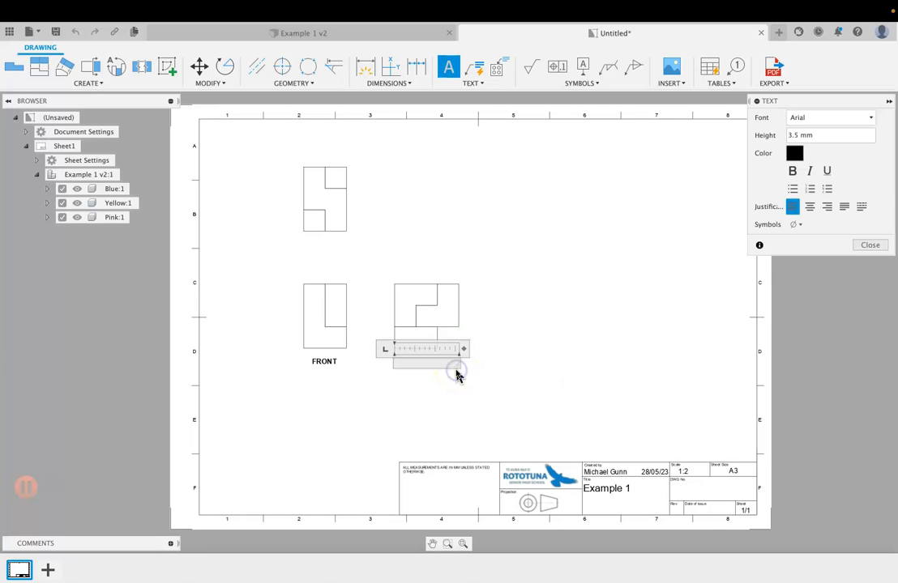
pyautogui.click(810, 207)
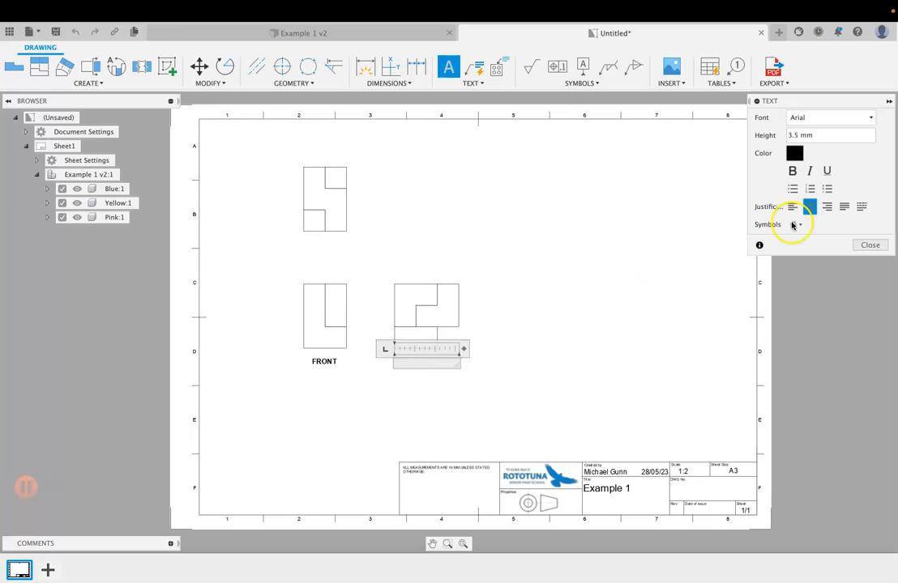
pyautogui.click(793, 173)
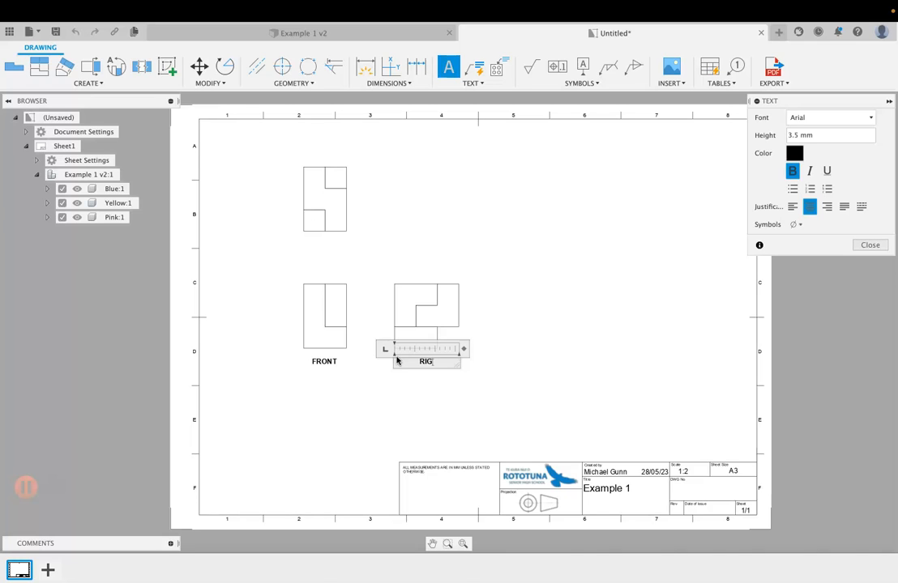
pyautogui.press('Return')
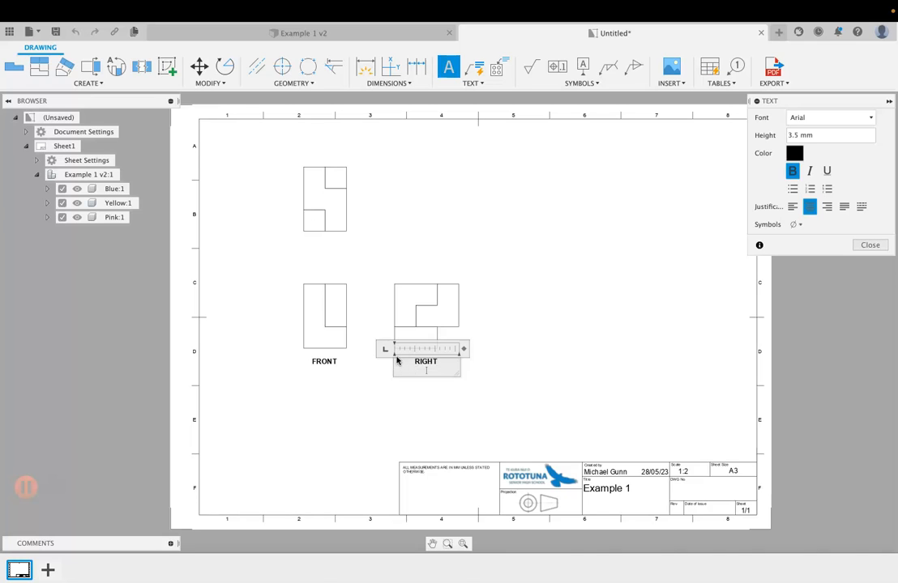
pyautogui.click(871, 246)
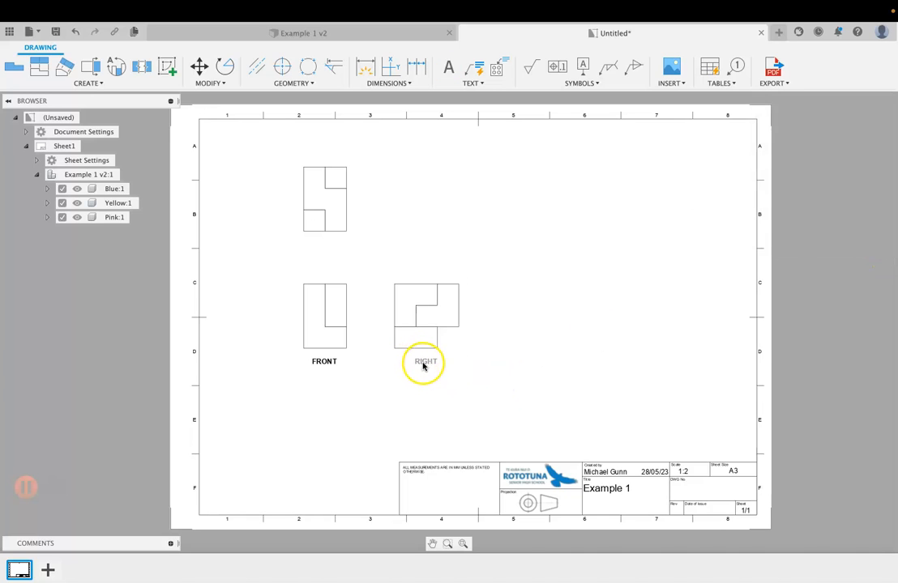
pyautogui.click(324, 362)
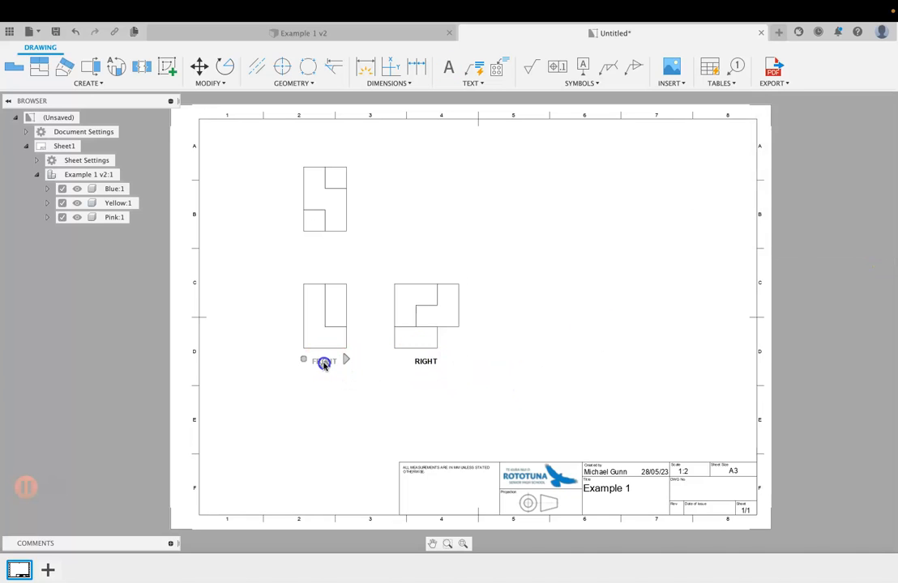
pyautogui.click(378, 233)
# Add a bold, centred TOP text label with a small gap below the top view, matching the view's width
pyautogui.click(448, 67)
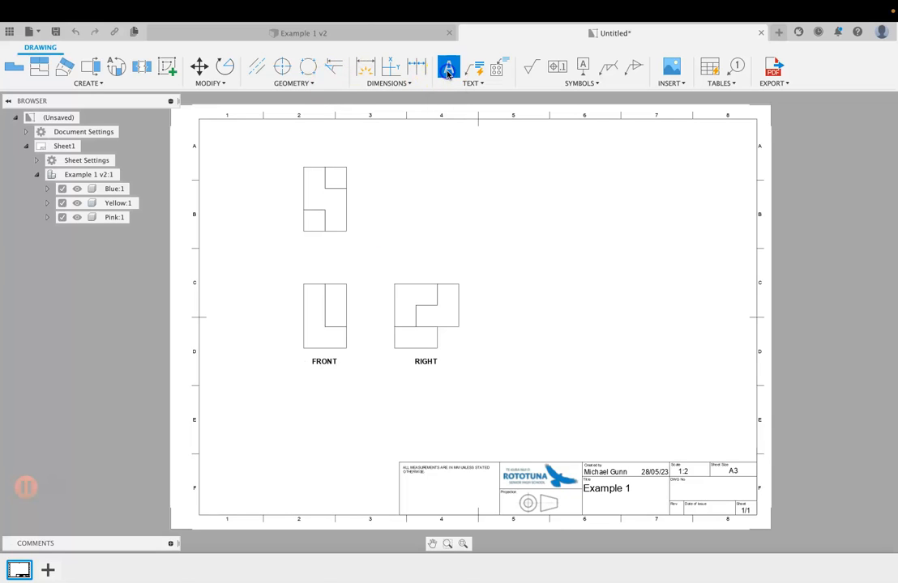
pyautogui.click(304, 246)
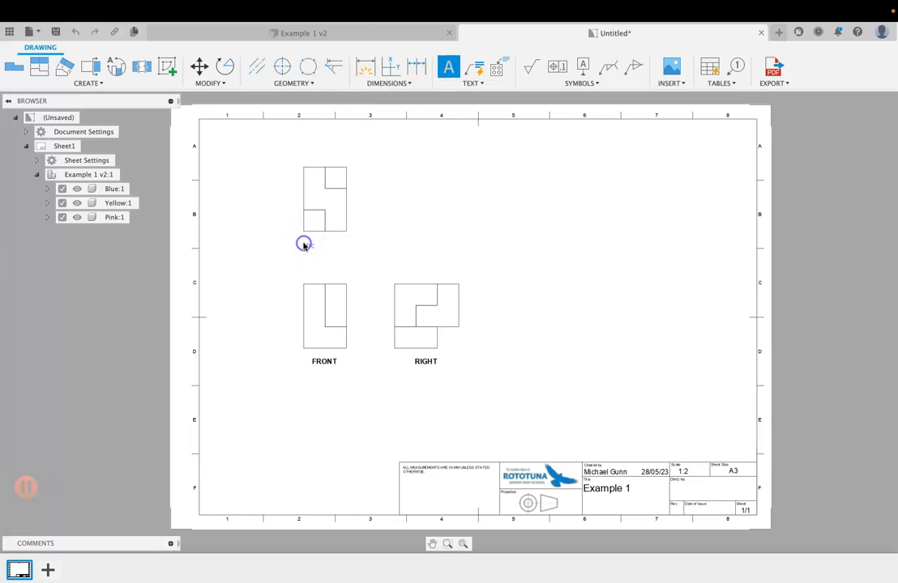
pyautogui.click(345, 254)
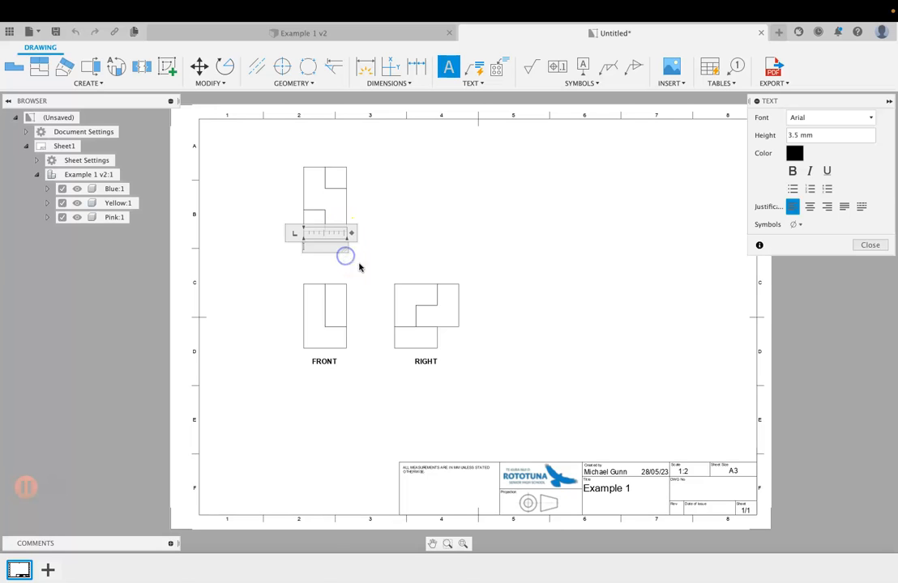
pyautogui.click(792, 171)
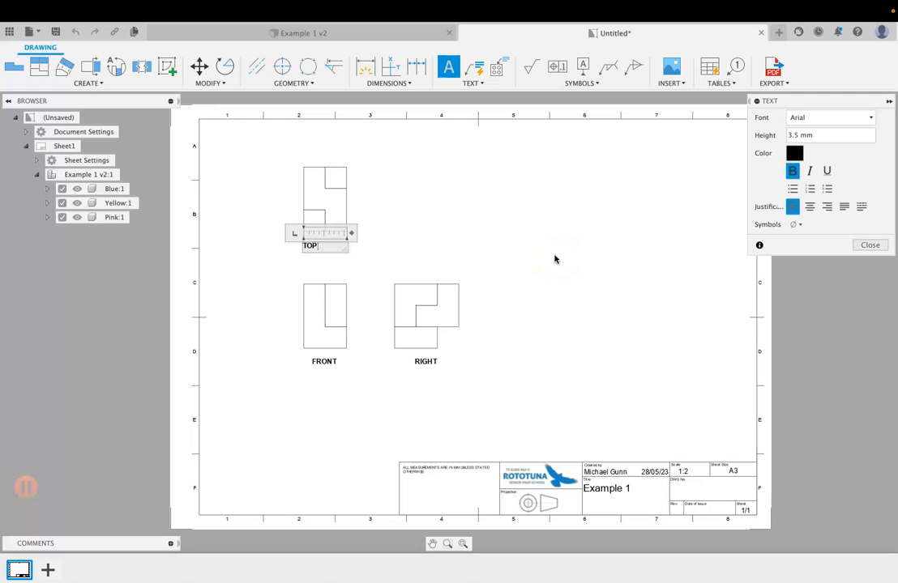
pyautogui.click(809, 207)
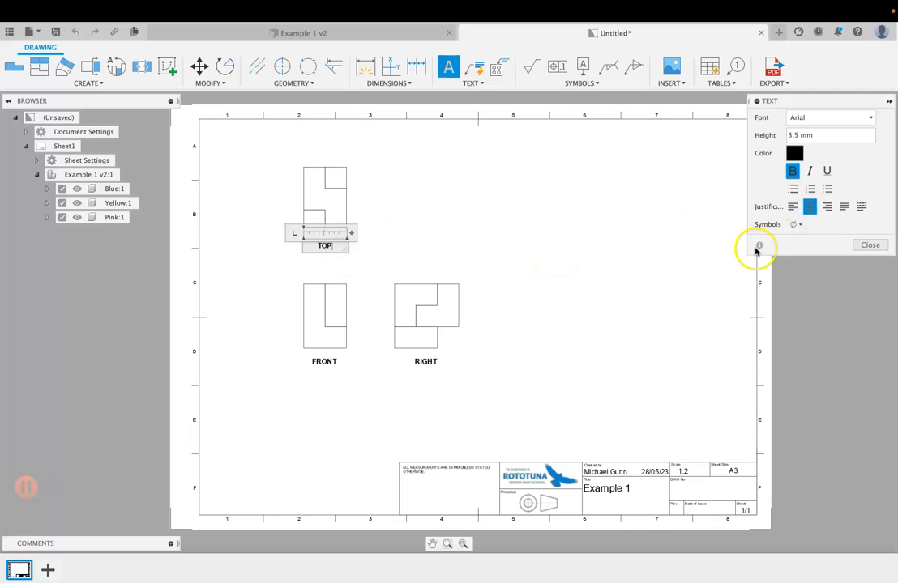
pyautogui.click(871, 246)
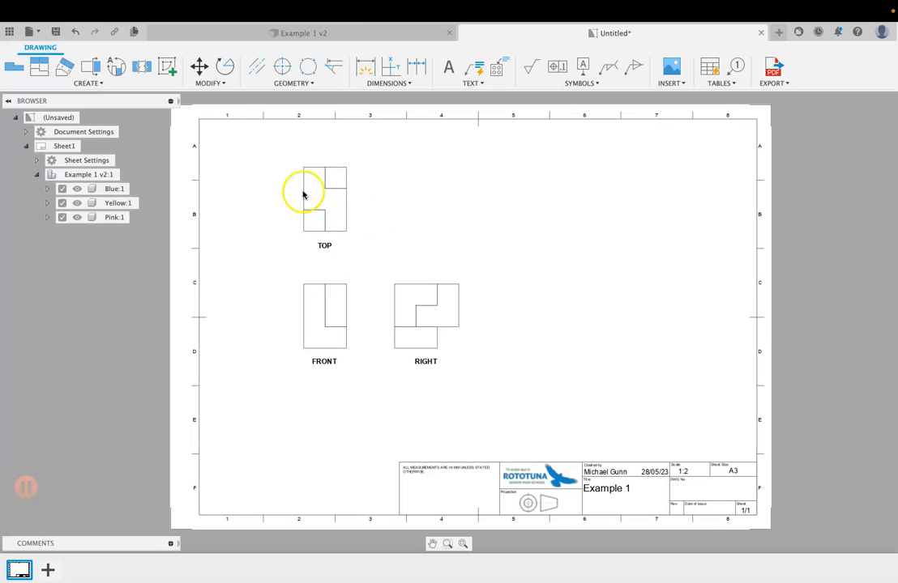
# Try the Visible and Hidden Edges style on the front view and return it to Visible Edges
pyautogui.click(327, 341)
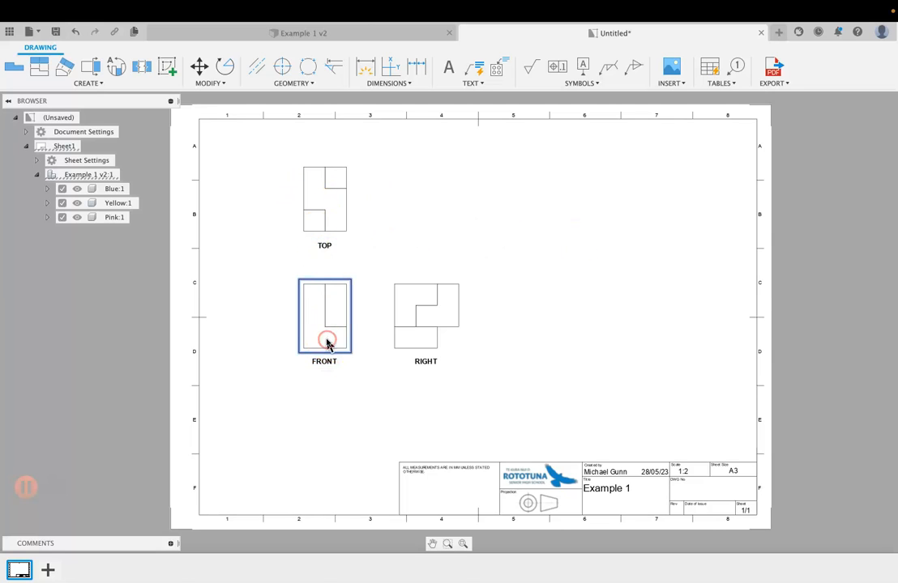
pyautogui.rightClick(330, 328)
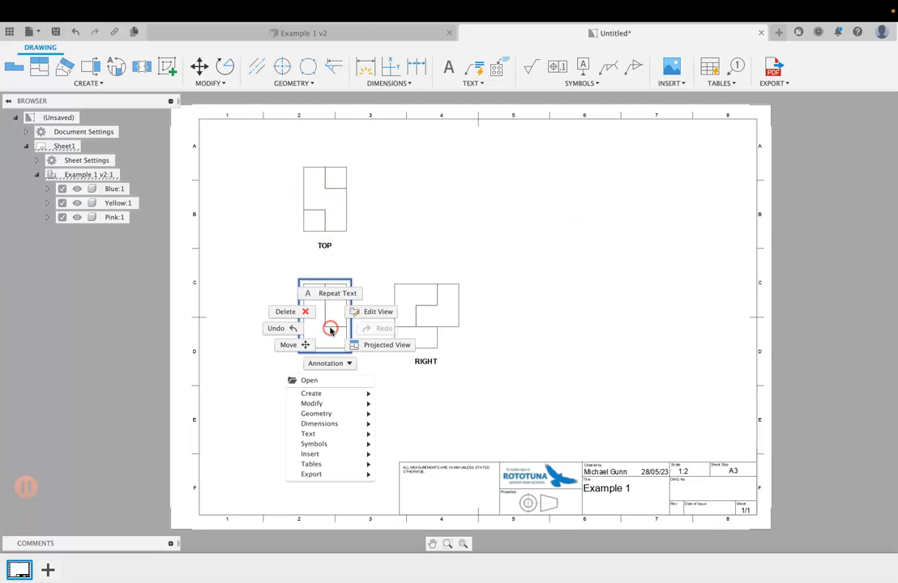
pyautogui.click(374, 312)
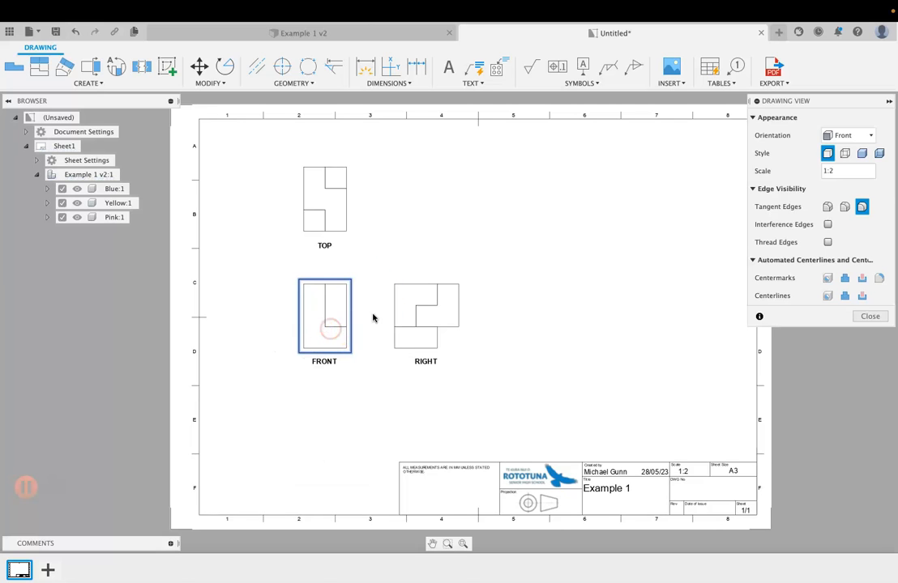
pyautogui.click(845, 153)
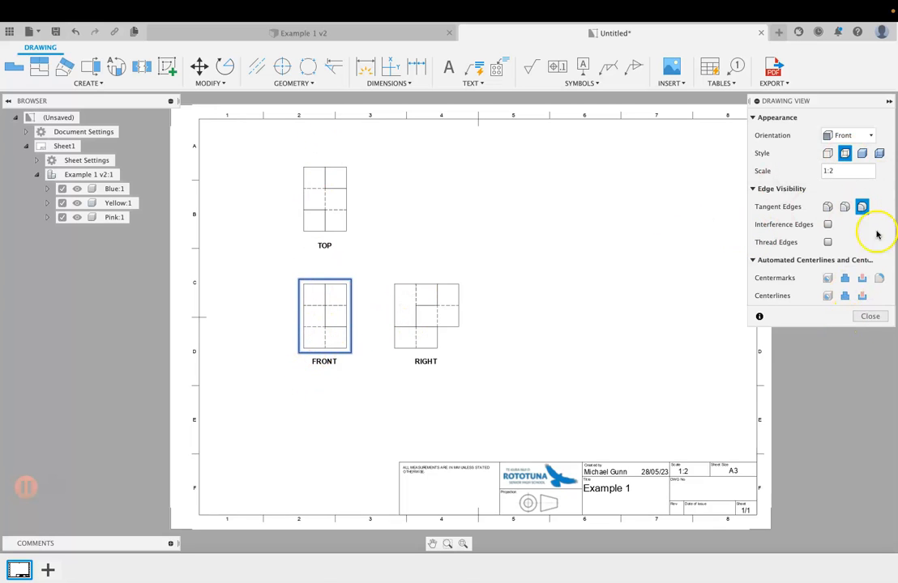
pyautogui.click(828, 153)
pyautogui.click(875, 320)
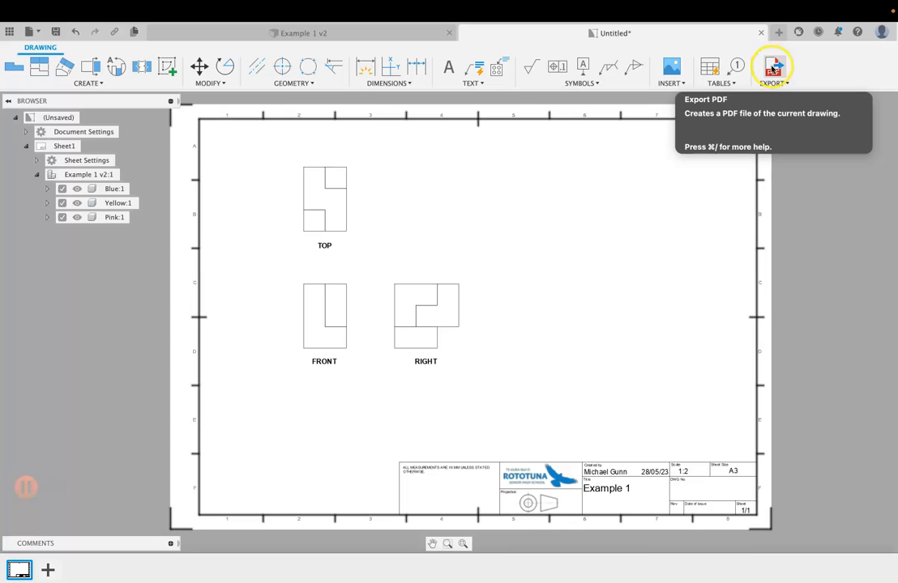
# Export all sheets as a PDF named Example Drawing to the computer's Downloads folder, with Open PDF enabled
pyautogui.click(775, 69)
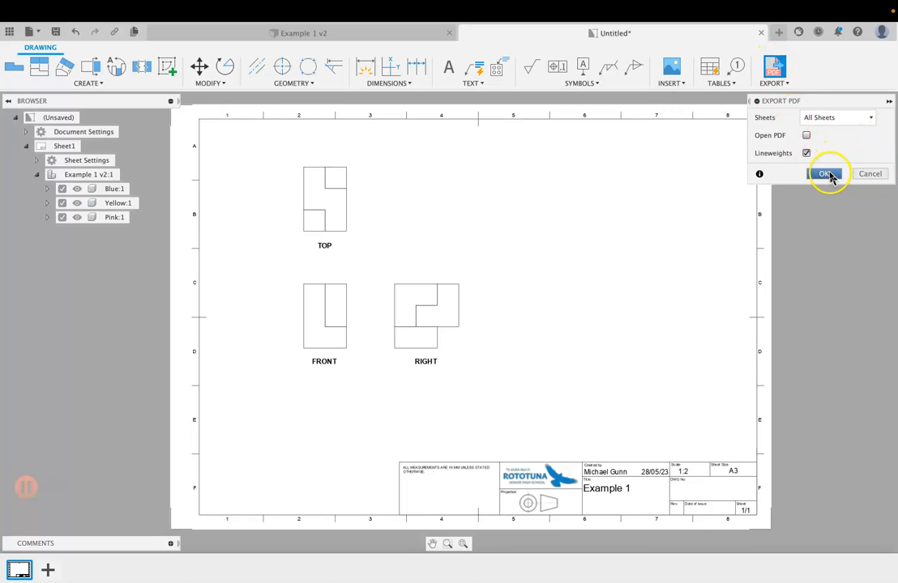
pyautogui.click(807, 136)
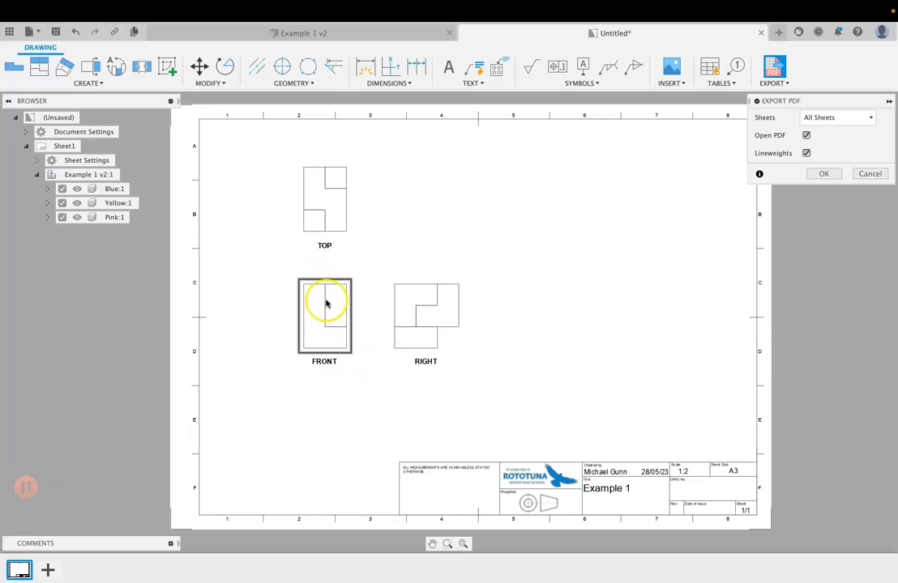
pyautogui.click(827, 178)
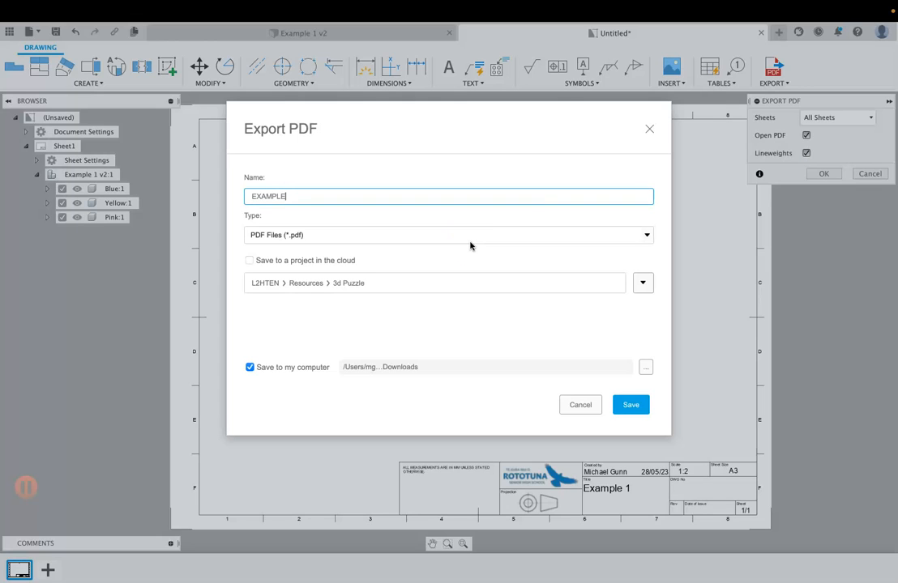
pyautogui.press('BackSpace')
pyautogui.press('BackSpace')
pyautogui.press('BackSpace')
pyautogui.press('BackSpace')
pyautogui.write('E')
pyautogui.press('Return')
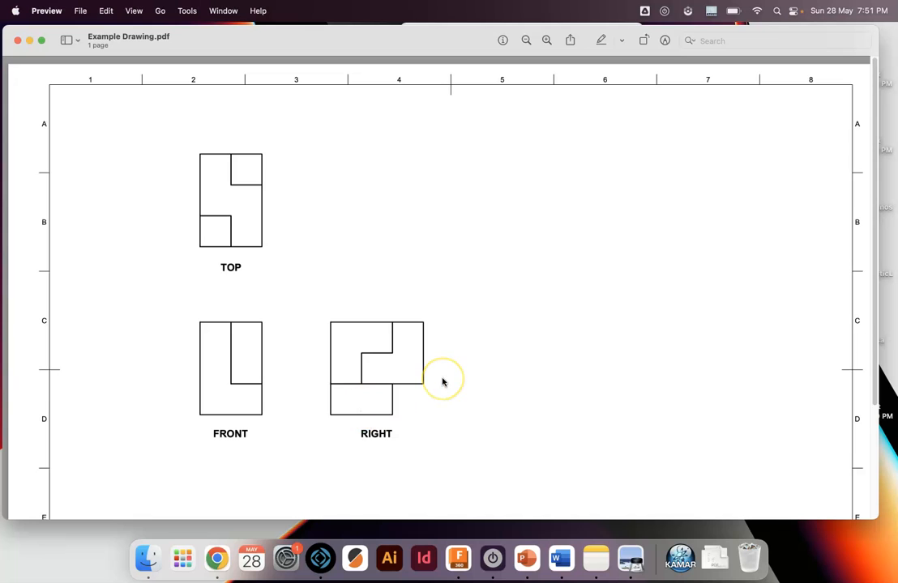
# Switch back to the Fusion drawing and project an isometric view from the front view into the sheet's empty upper-right area
pyautogui.hotkey('ctrl', 'Right')
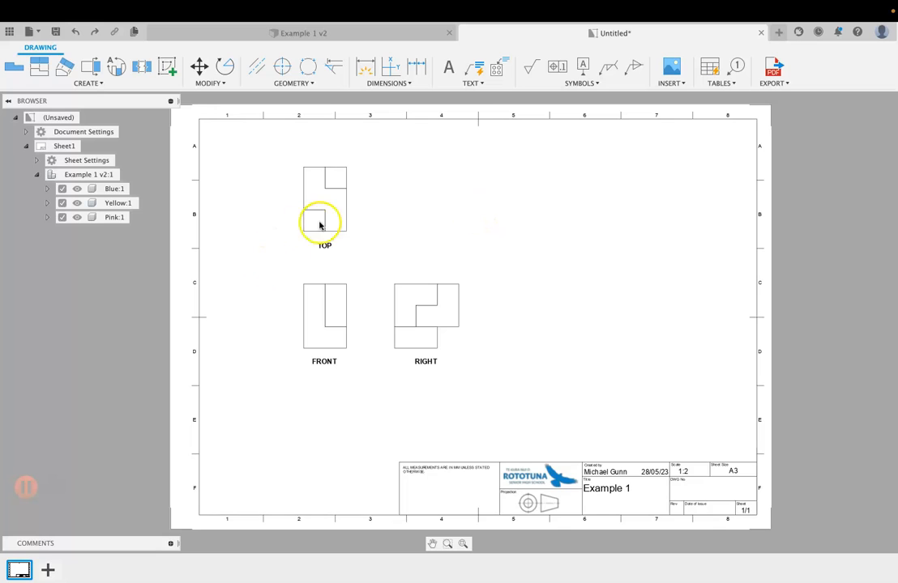
pyautogui.click(336, 314)
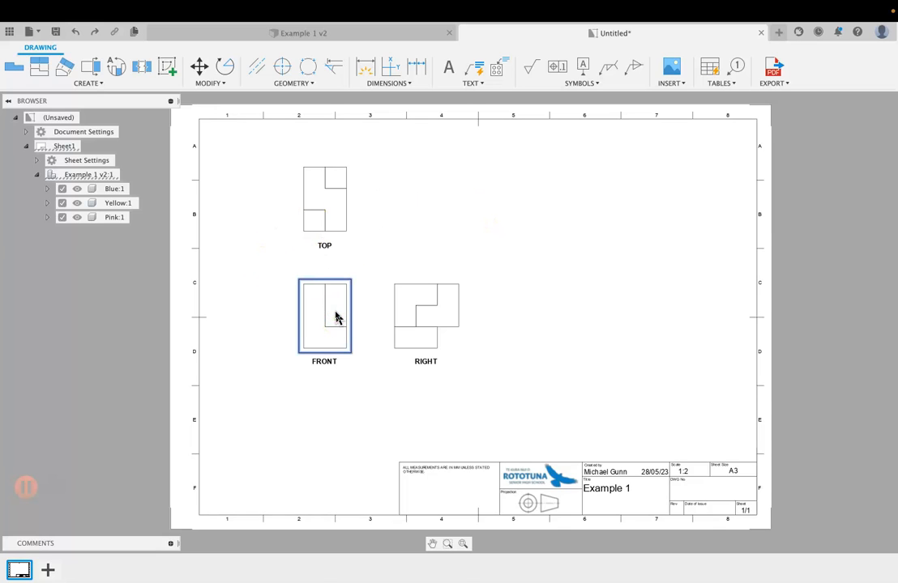
pyautogui.rightClick(330, 332)
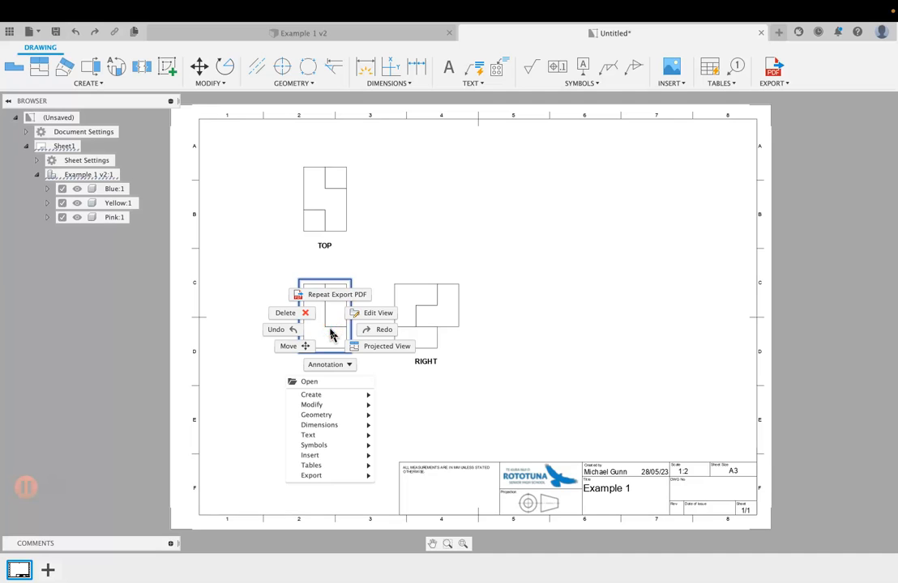
pyautogui.click(37, 68)
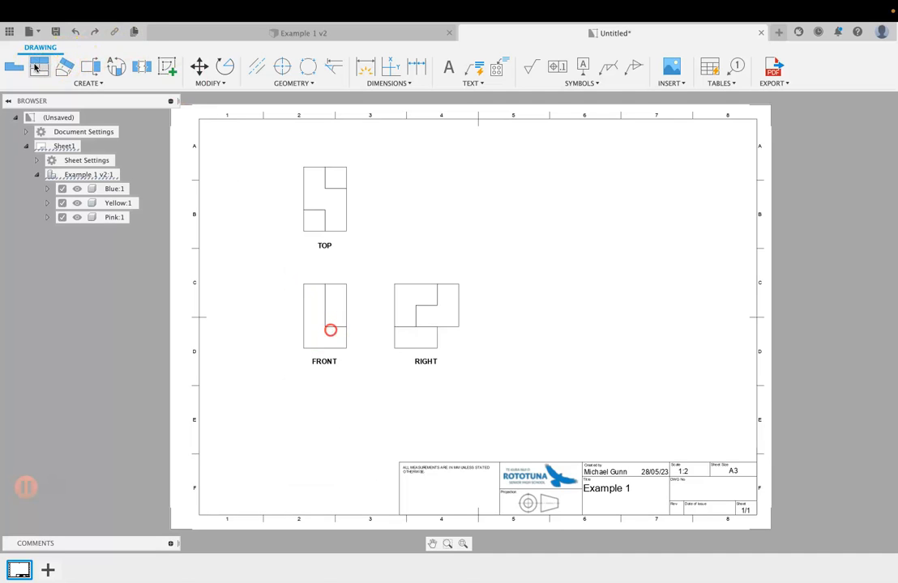
pyautogui.click(341, 329)
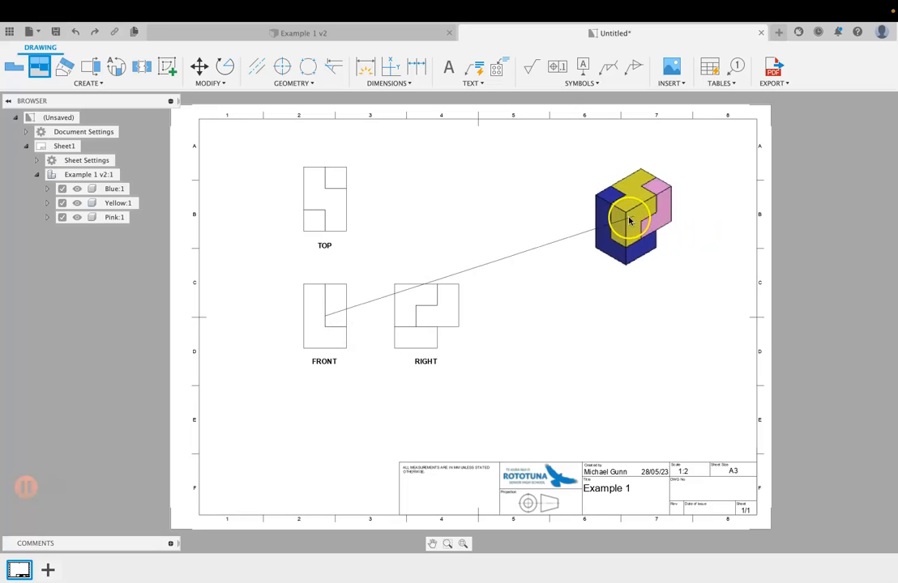
pyautogui.click(609, 224)
pyautogui.click(646, 198)
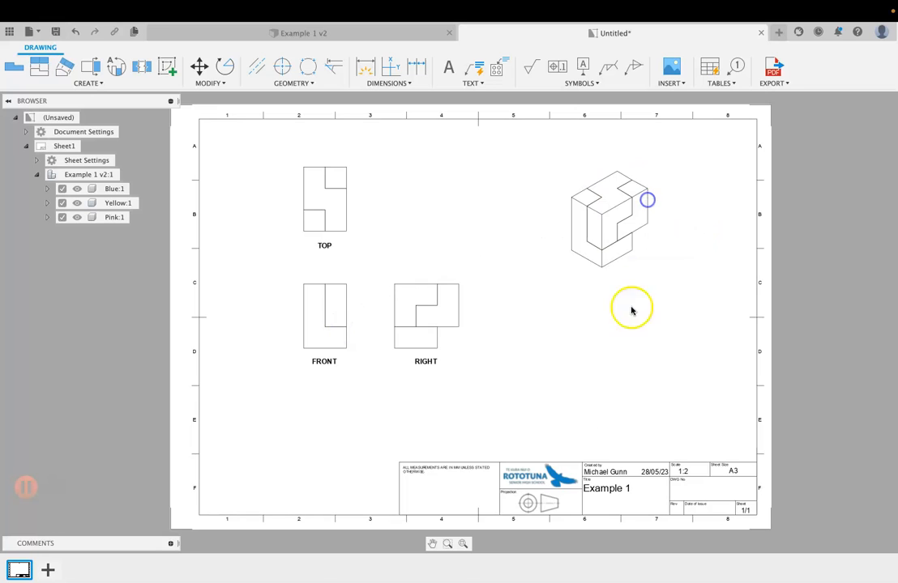
pyautogui.moveTo(595, 223)
pyautogui.mouseDown()
pyautogui.moveTo(581, 207)
pyautogui.moveTo(580, 216)
pyautogui.mouseUp()
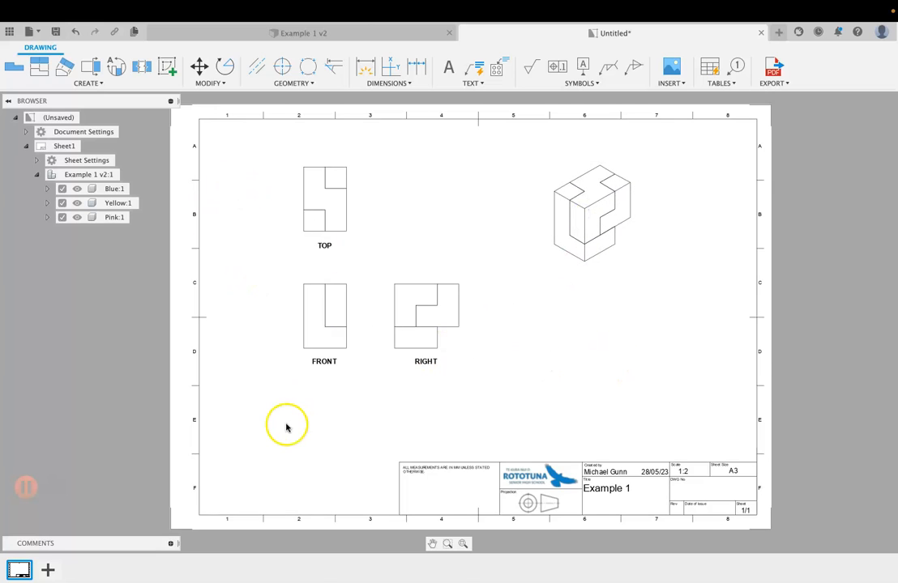
# Add a second drawing sheet and place a front base view of the assembly at 1:2 scale with visible edges on it
pyautogui.click(299, 200)
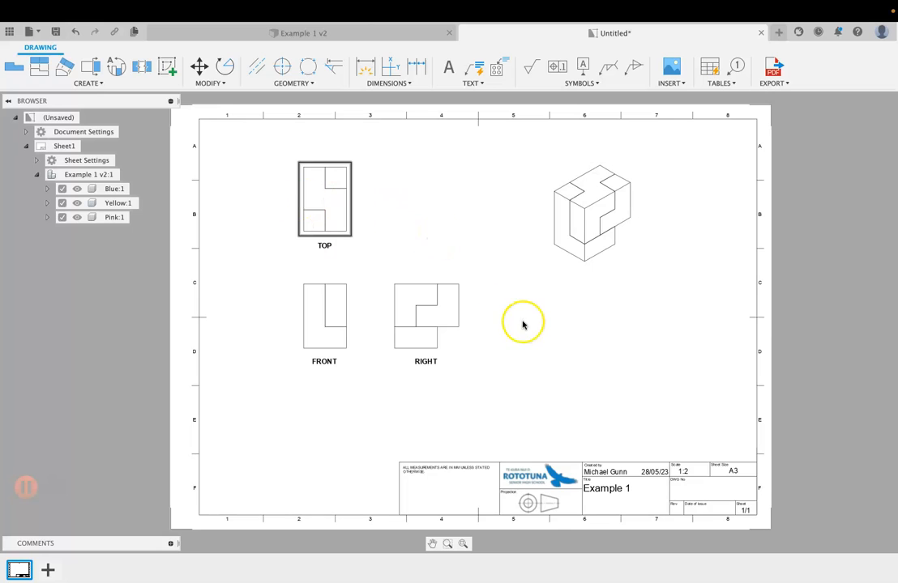
pyautogui.click(438, 292)
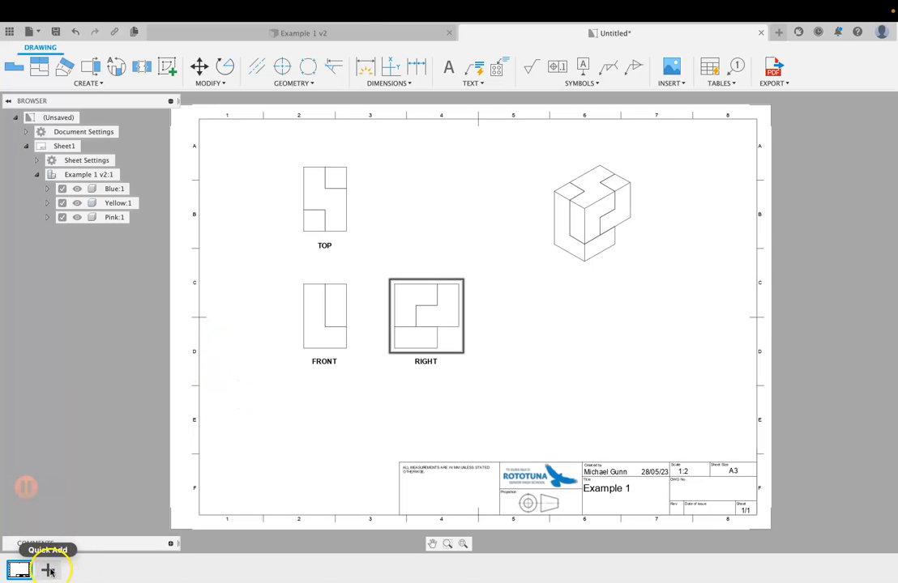
pyautogui.click(49, 571)
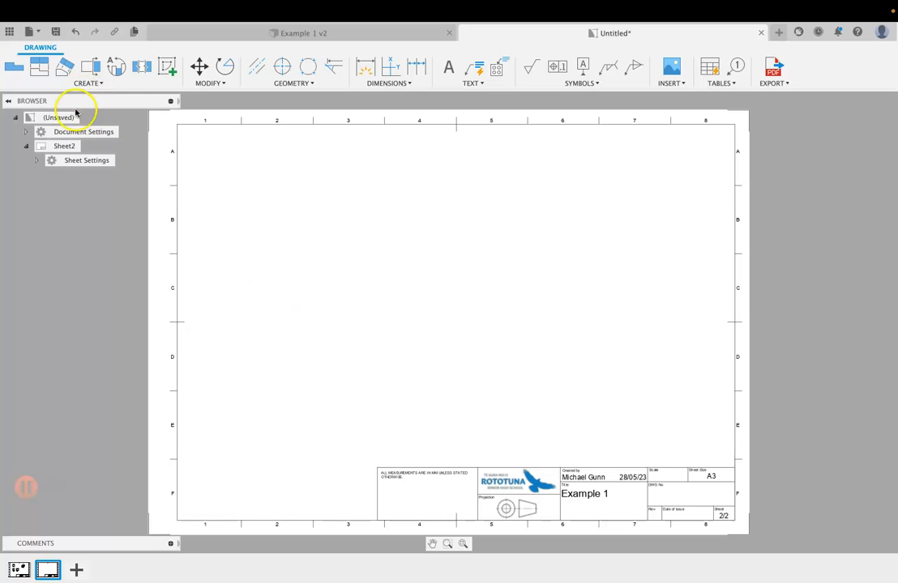
pyautogui.click(13, 66)
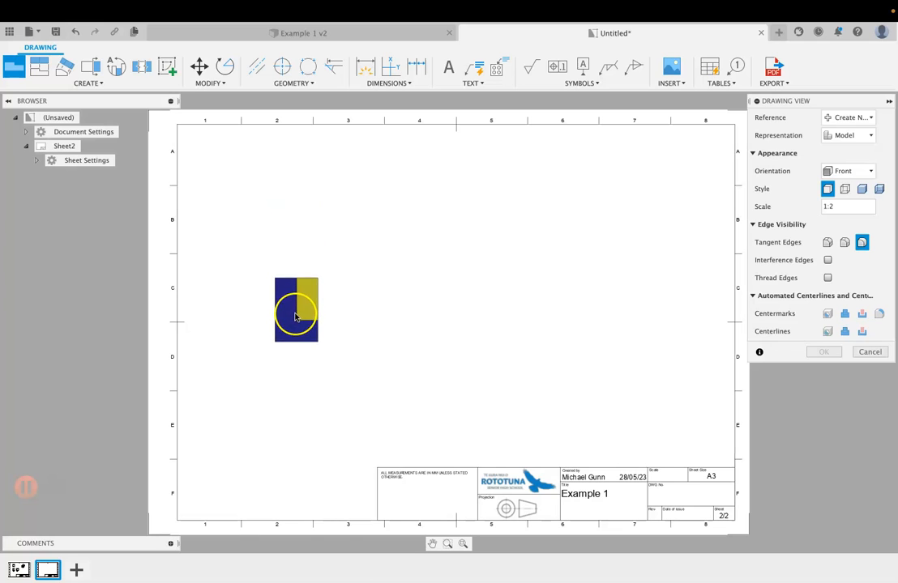
pyautogui.click(296, 327)
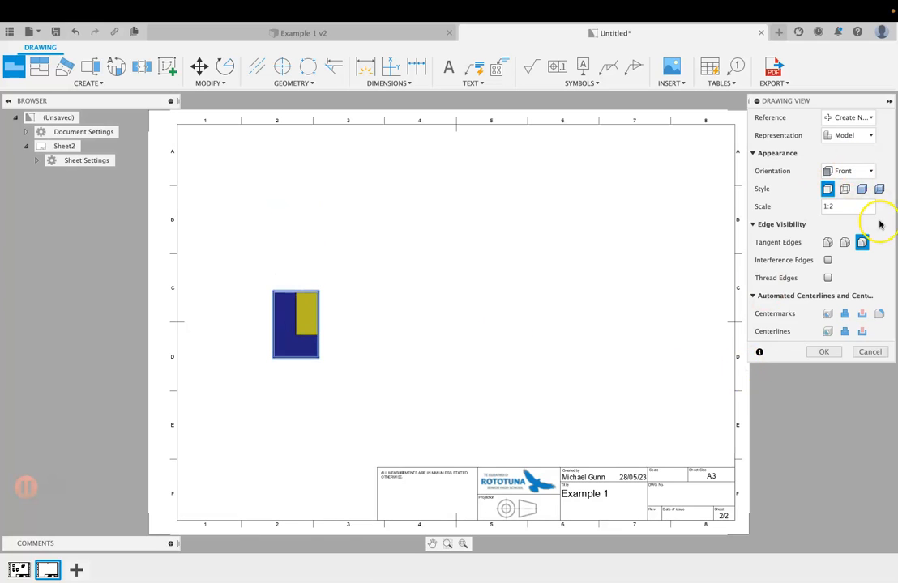
pyautogui.click(825, 353)
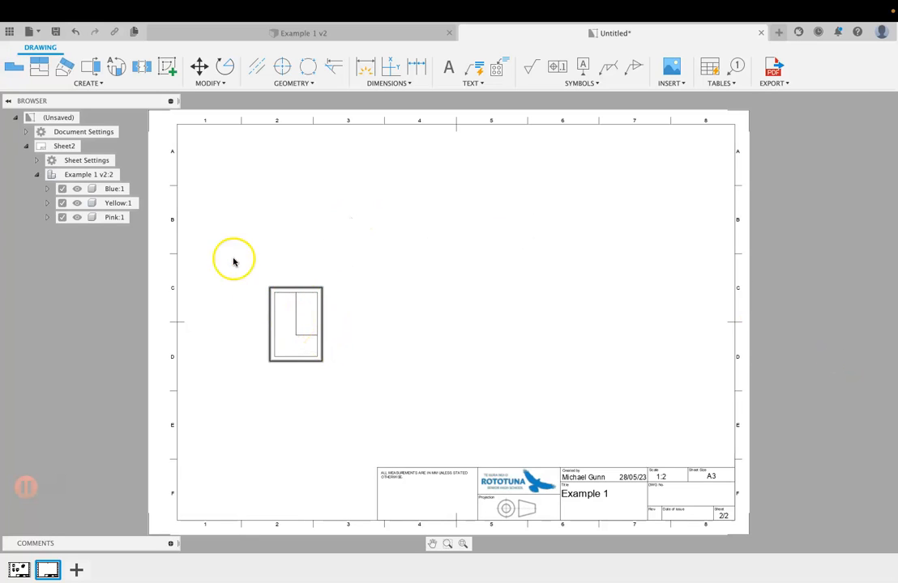
# Suppress the Yellow and Pink components in the base view on Sheet2, keeping the Blue component
pyautogui.click(37, 175)
pyautogui.click(35, 175)
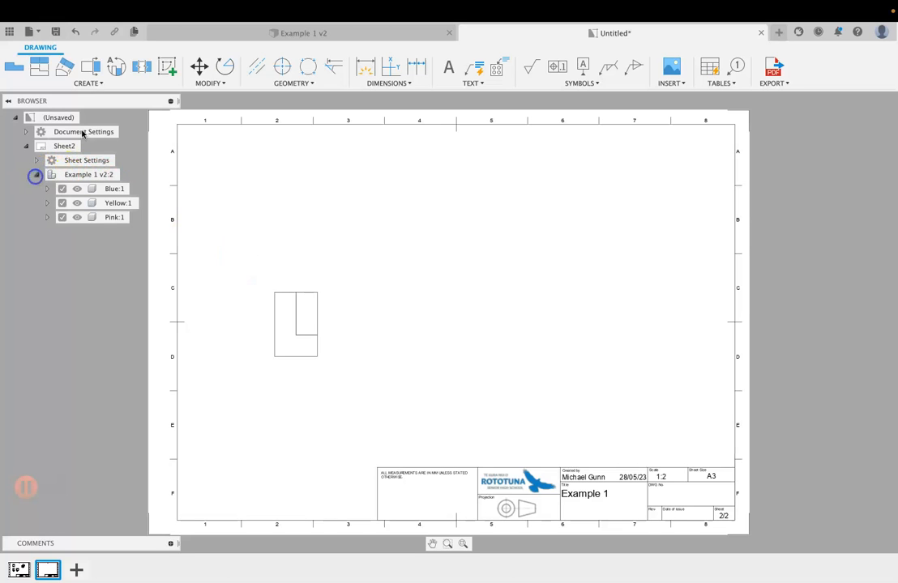
pyautogui.click(298, 35)
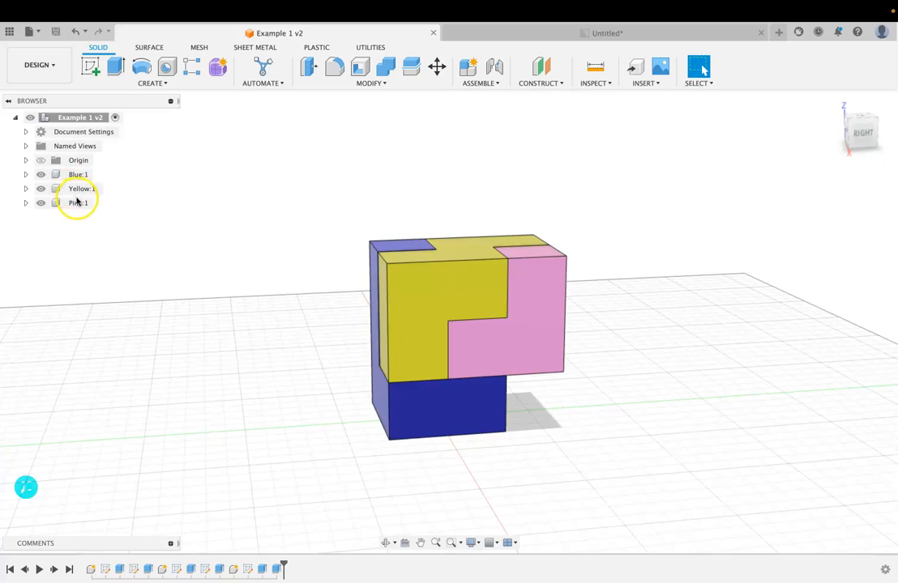
pyautogui.click(535, 32)
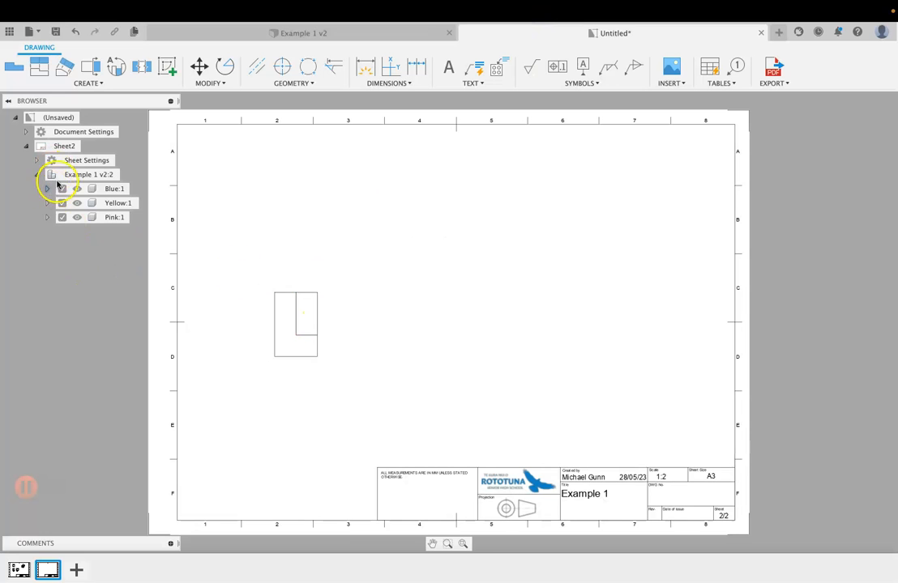
pyautogui.click(62, 190)
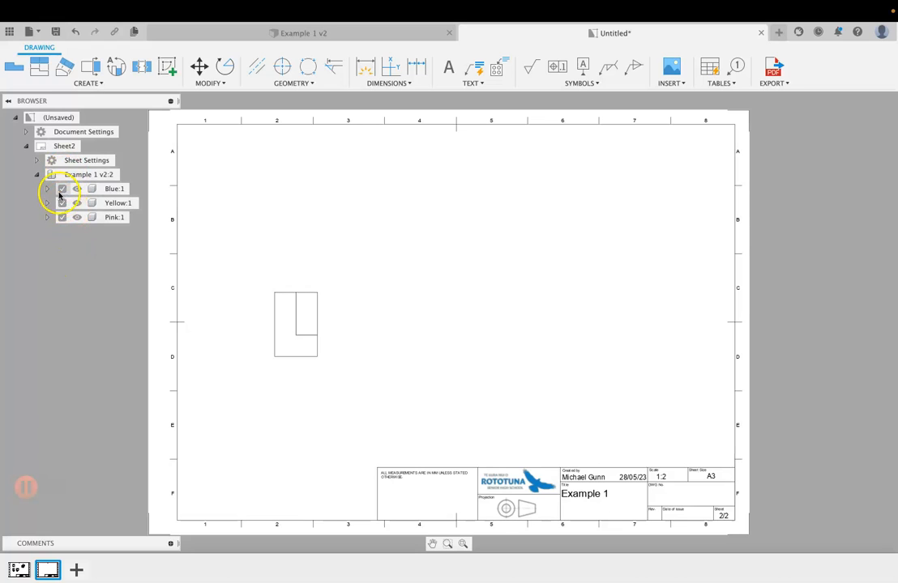
pyautogui.click(57, 203)
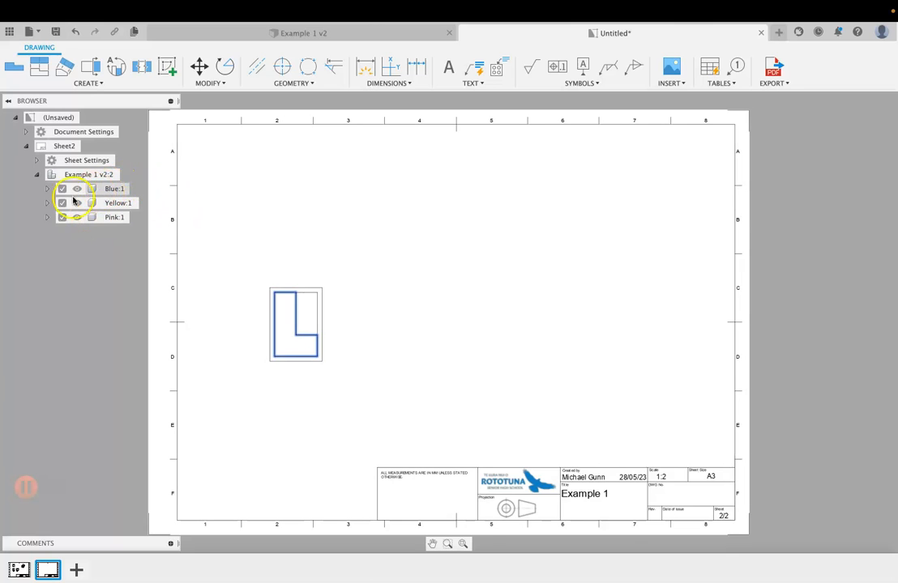
pyautogui.click(62, 203)
pyautogui.click(62, 217)
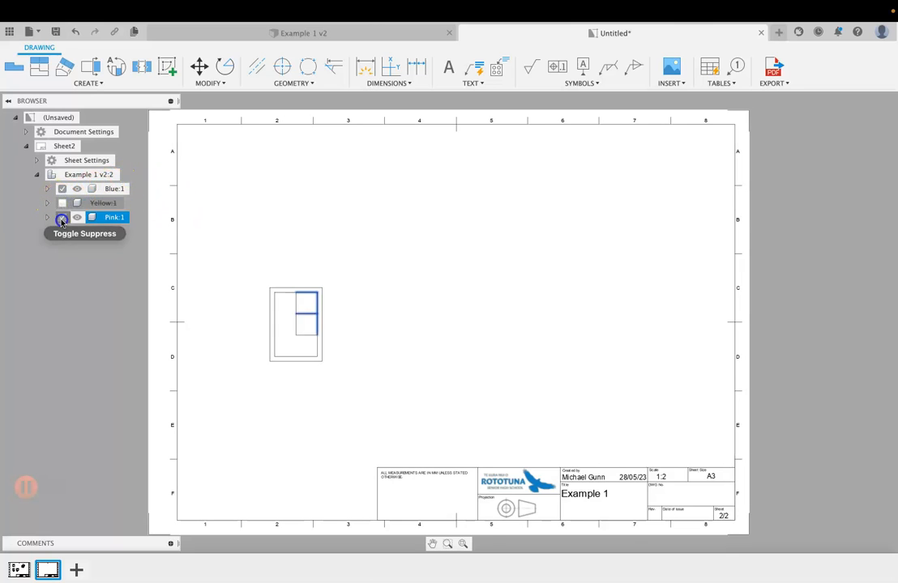
# Shift the Blue part's front view to the right and project its side, top and isometric views onto Sheet2
pyautogui.moveTo(311, 340); pyautogui.dragTo(364, 341)
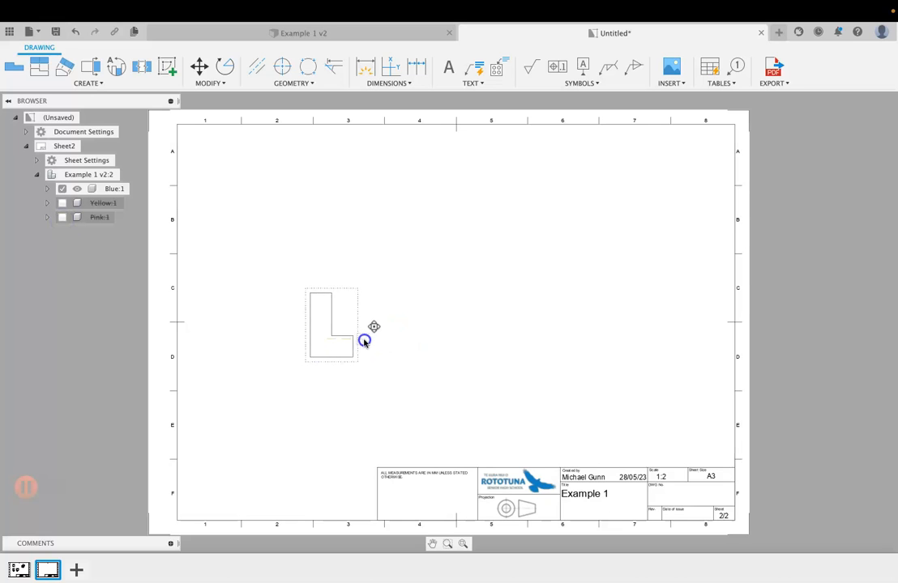
pyautogui.click(341, 344)
pyautogui.click(23, 64)
pyautogui.click(38, 67)
pyautogui.click(340, 353)
pyautogui.click(341, 353)
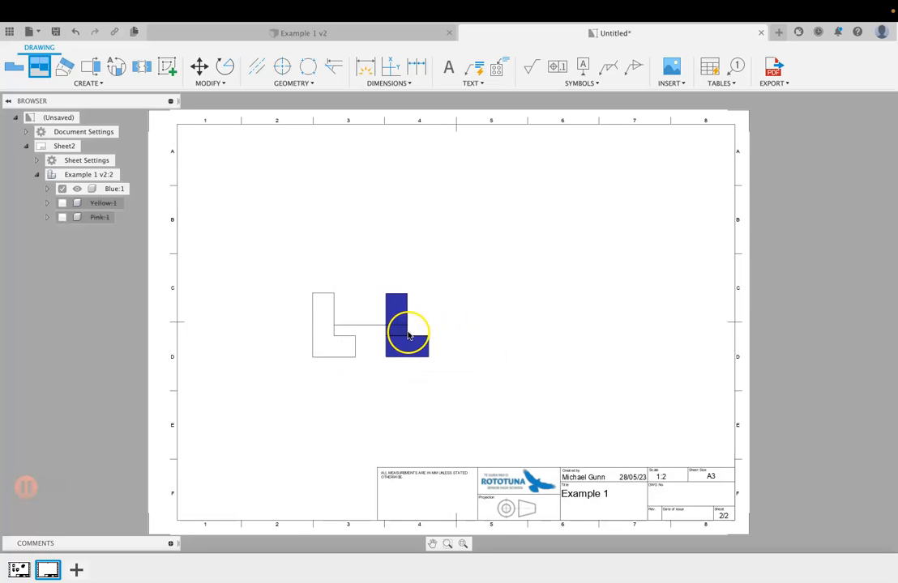
pyautogui.click(410, 339)
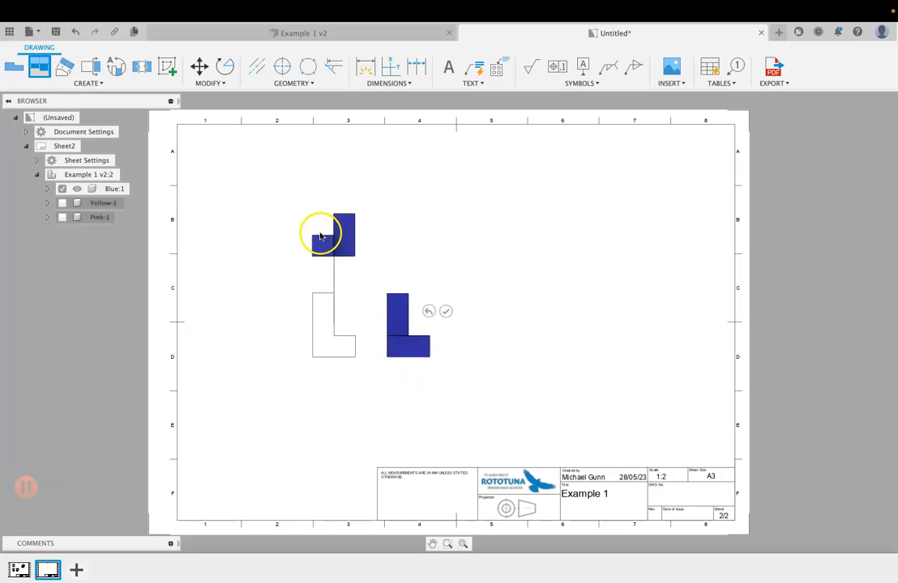
pyautogui.click(322, 246)
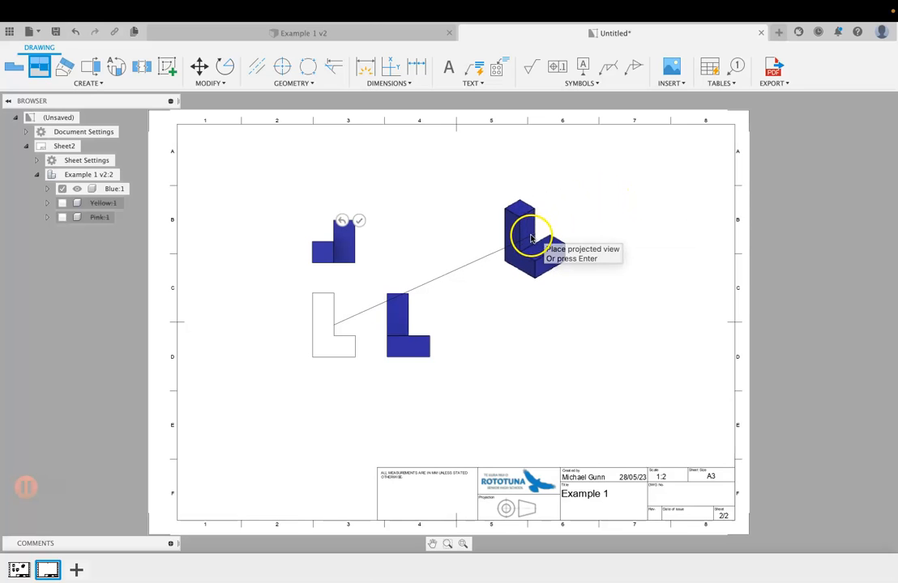
pyautogui.click(535, 233)
pyautogui.click(567, 215)
pyautogui.click(574, 381)
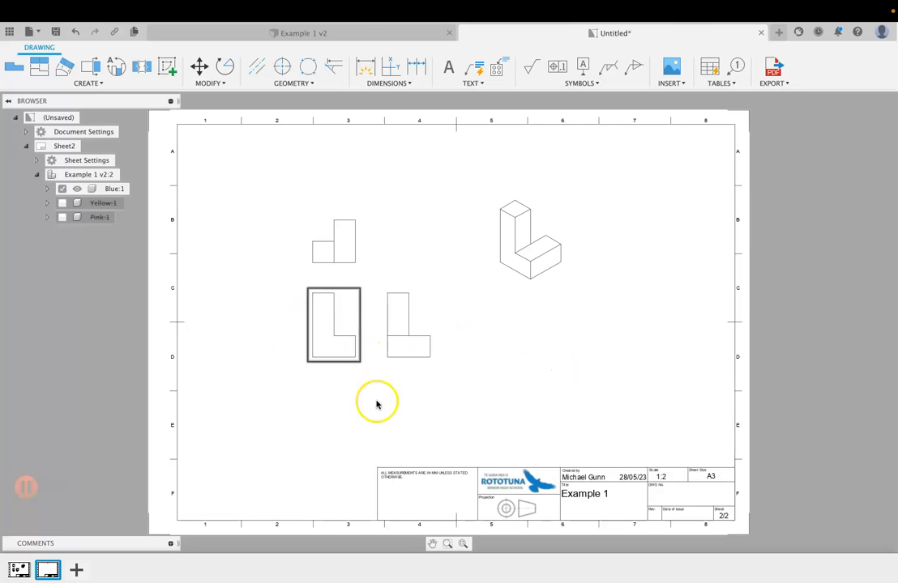
# Move the Blue part's top view up and its side view right to widen the gaps around the front view
pyautogui.moveTo(329, 239); pyautogui.dragTo(327, 226)
pyautogui.click(392, 340)
pyautogui.moveTo(392, 341); pyautogui.dragTo(415, 336)
# Add a bold, centred FRONT text label just below the Blue part's front view, matching the view's width
pyautogui.click(449, 66)
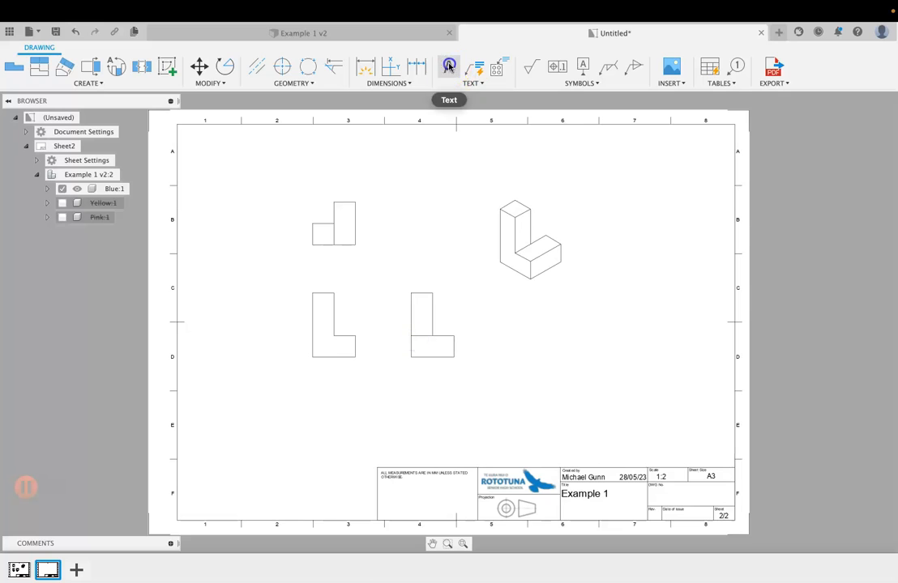
pyautogui.click(309, 370)
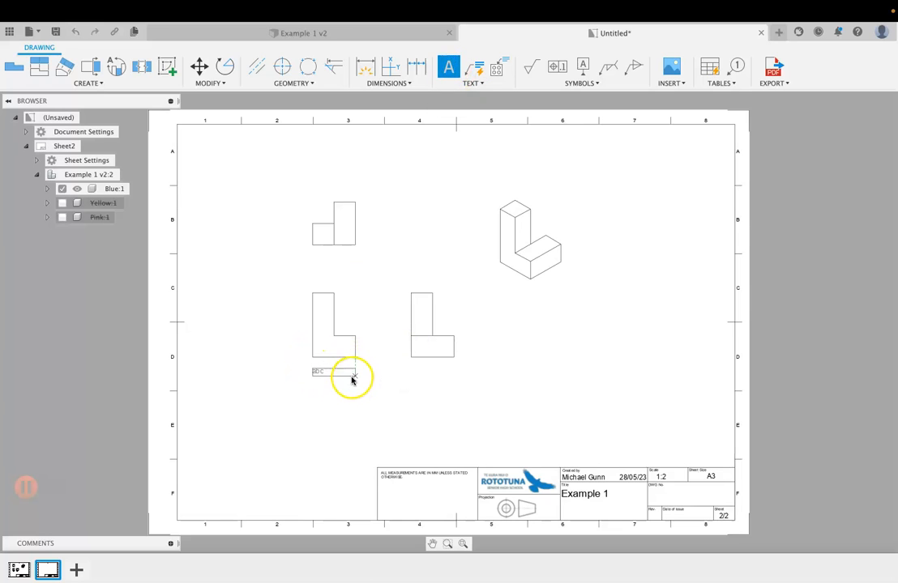
pyautogui.click(353, 377)
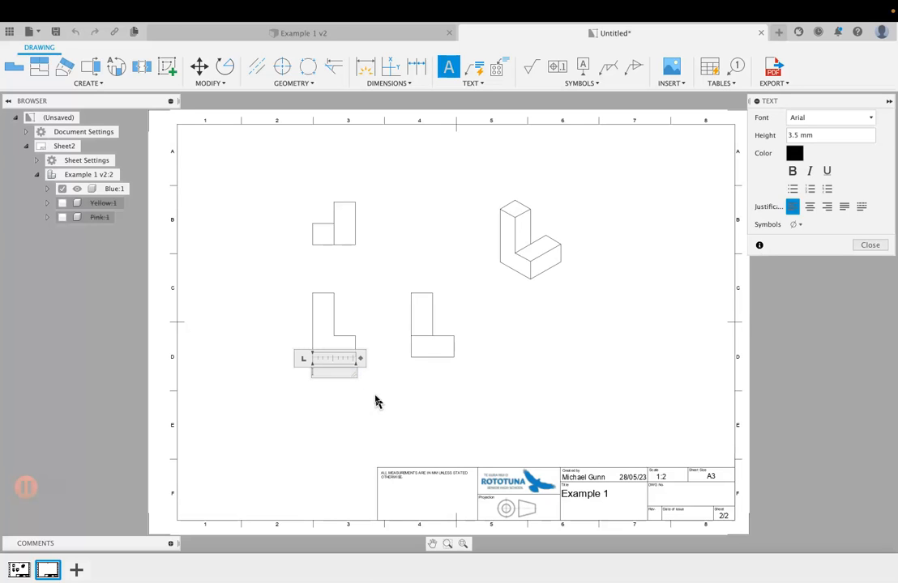
pyautogui.click(809, 206)
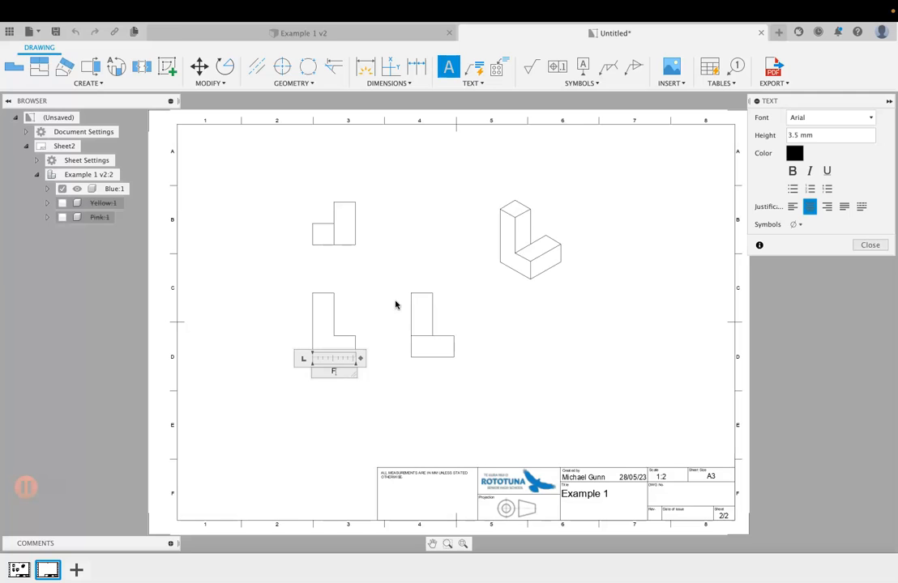
pyautogui.click(792, 171)
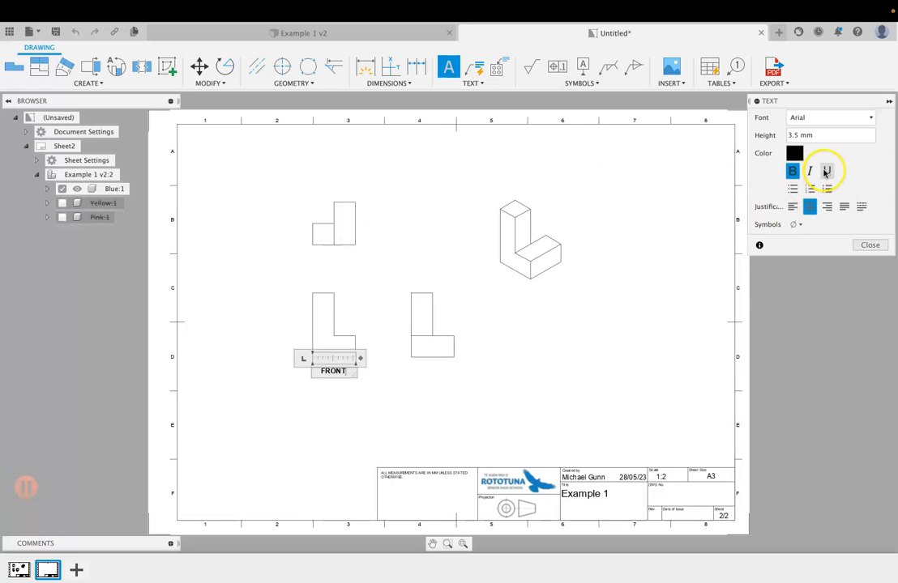
pyautogui.click(872, 244)
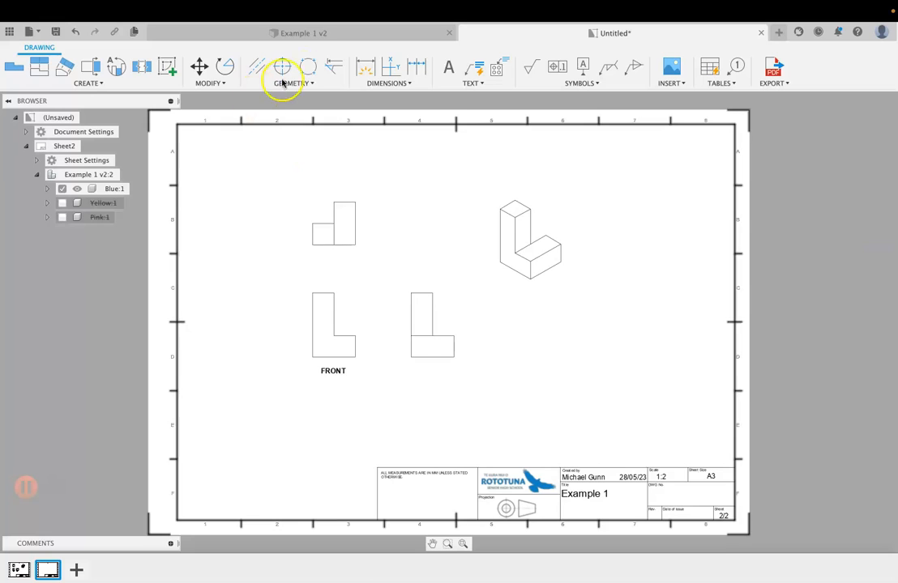
# Add a bold, centred TOP text label just below the Blue part's top view, matching the view's width
pyautogui.click(315, 258)
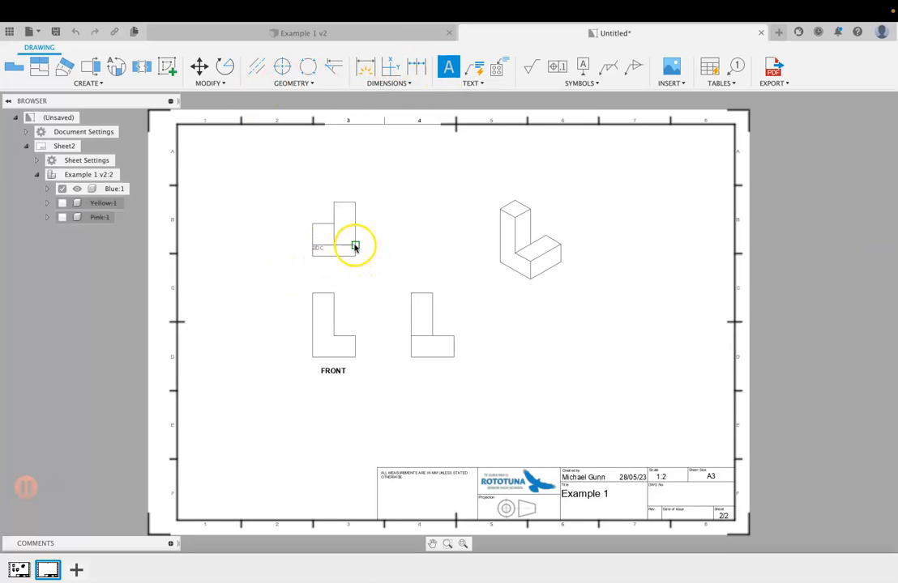
pyautogui.click(354, 259)
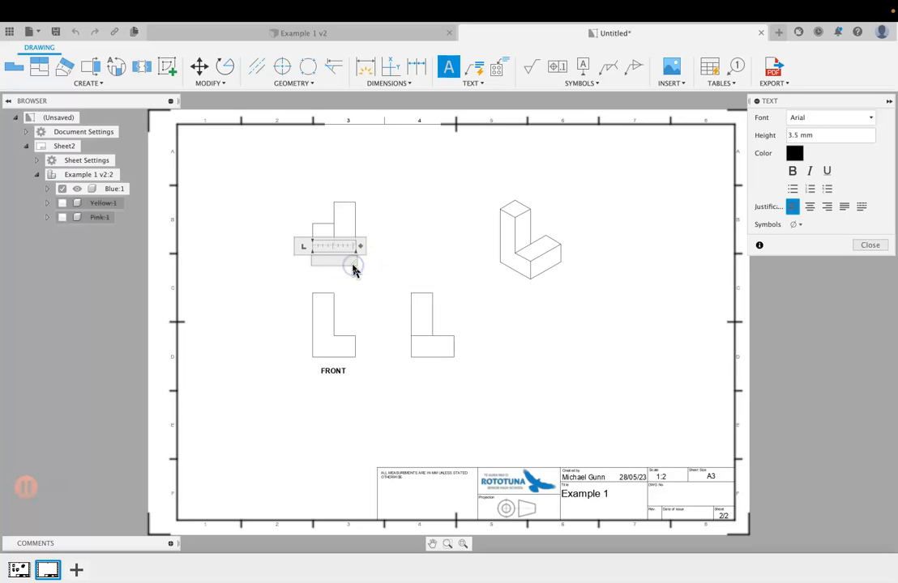
pyautogui.click(793, 171)
pyautogui.click(810, 206)
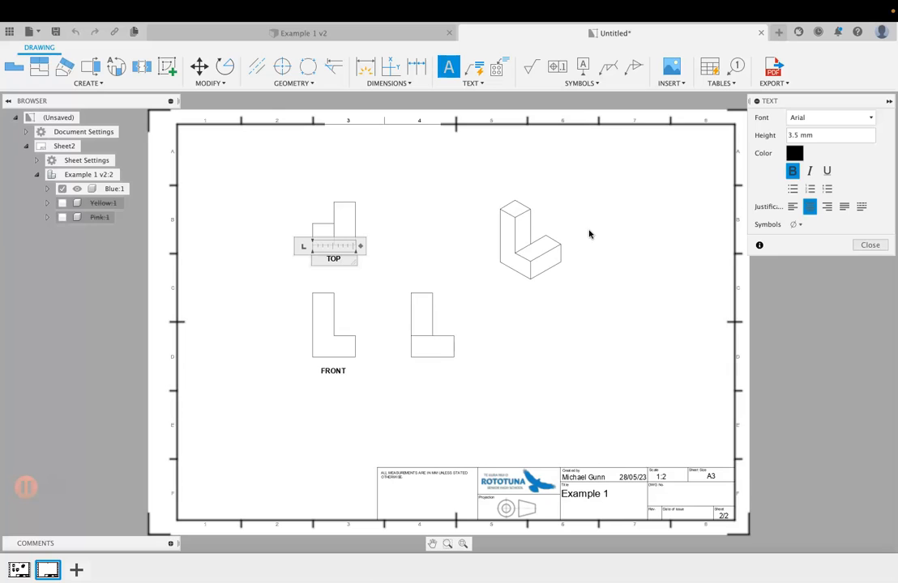
pyautogui.click(865, 245)
# Add a bold, centred RIGHT text label just below the Blue part's right view, matching the view's width
pyautogui.click(355, 235)
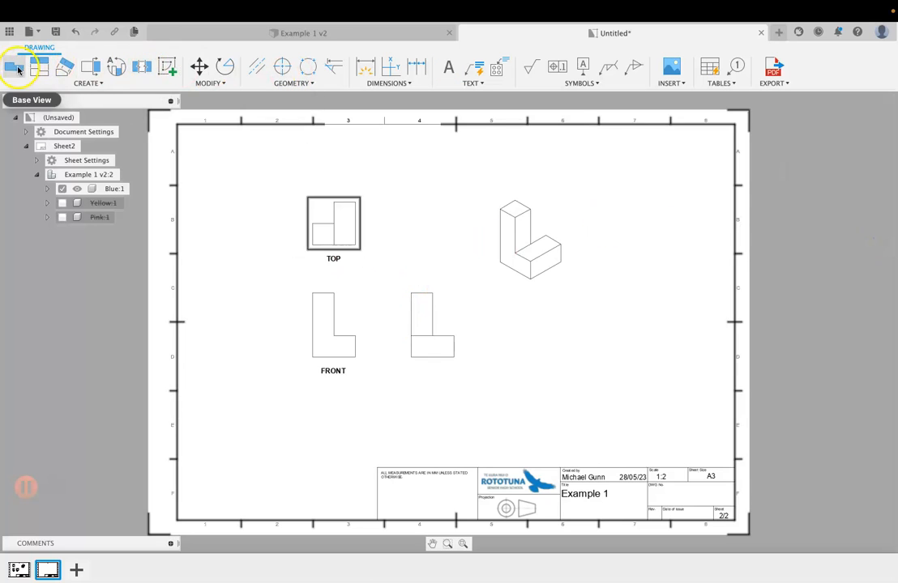
pyautogui.click(448, 66)
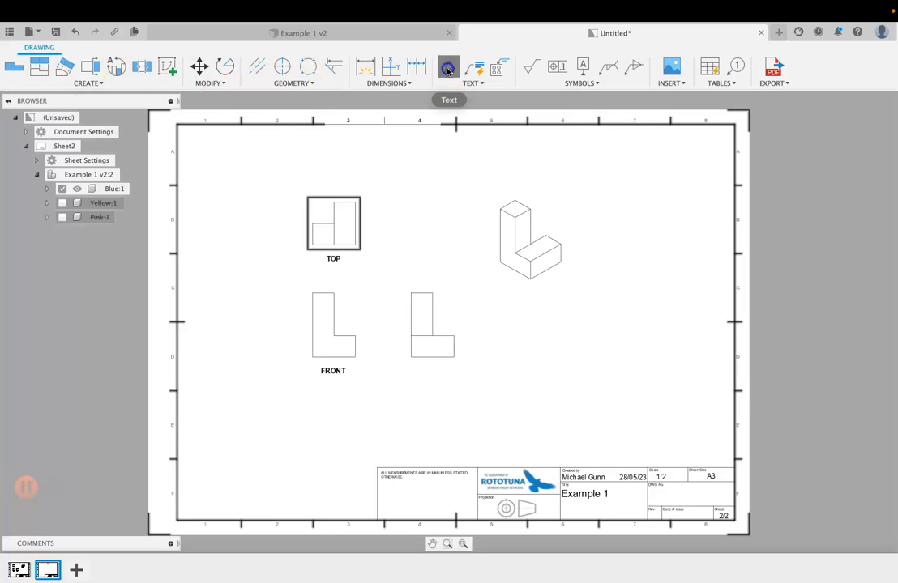
pyautogui.click(410, 367)
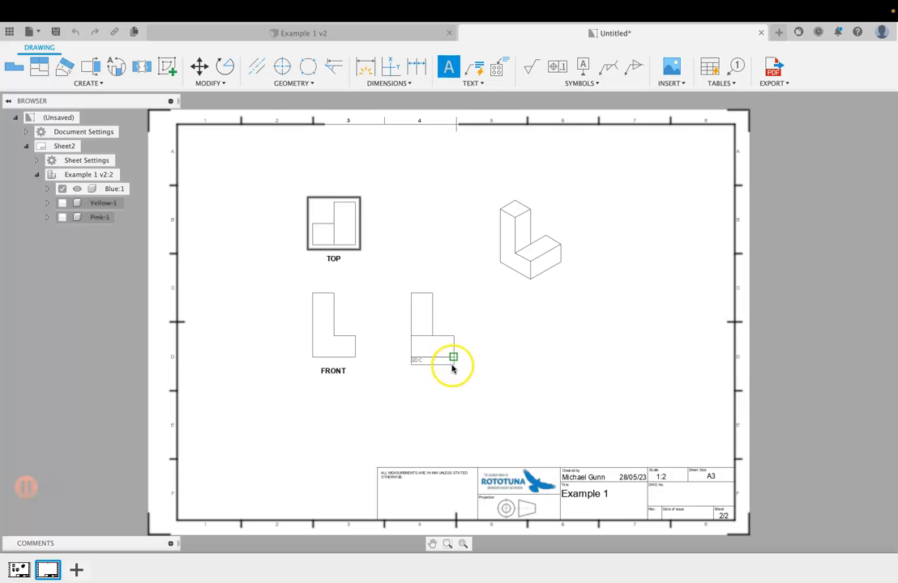
pyautogui.click(452, 375)
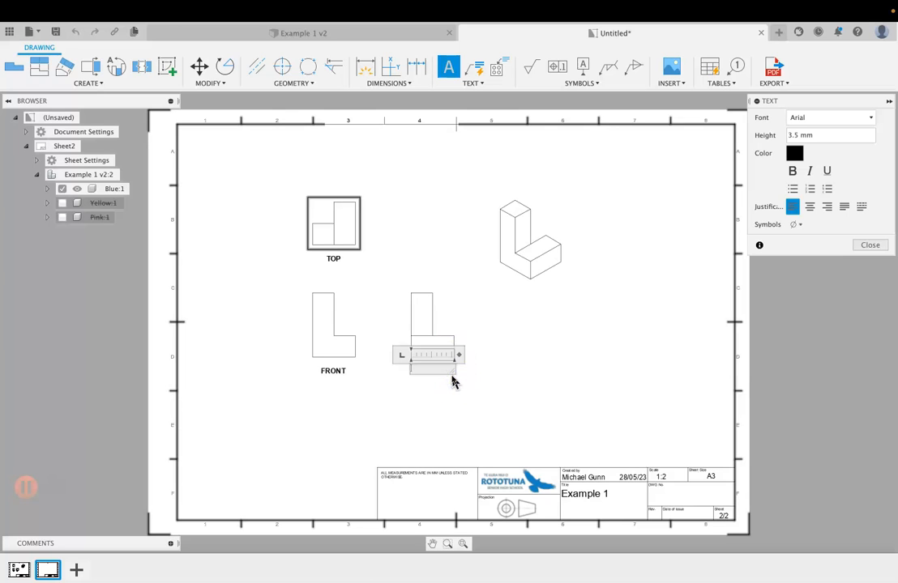
pyautogui.click(793, 171)
pyautogui.click(810, 206)
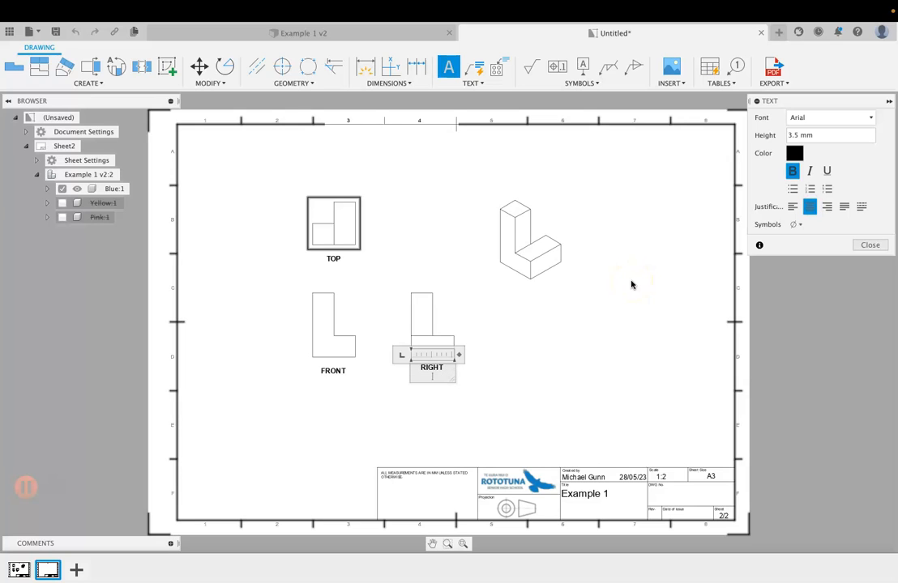
pyautogui.click(869, 245)
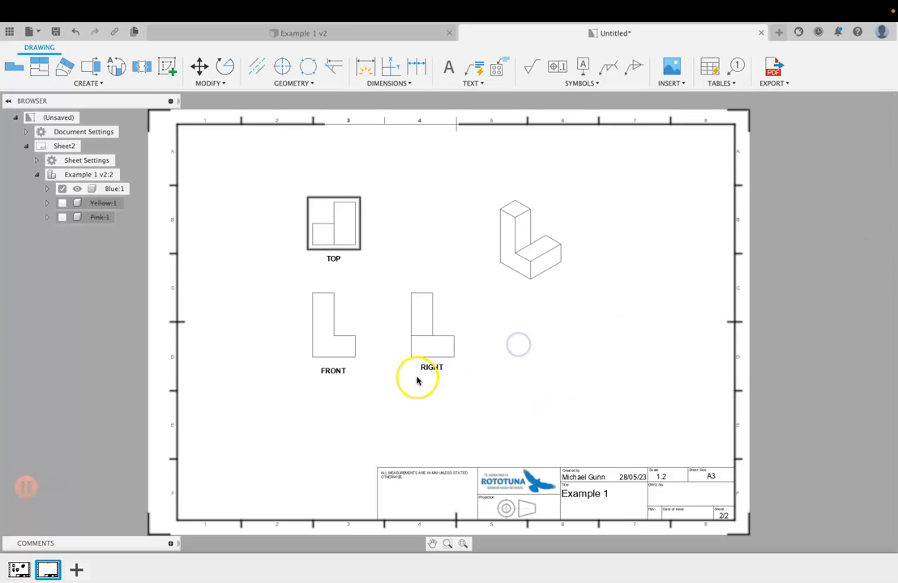
# Move the RIGHT and FRONT labels further down to leave room for dimensions beneath their views
pyautogui.click(228, 224)
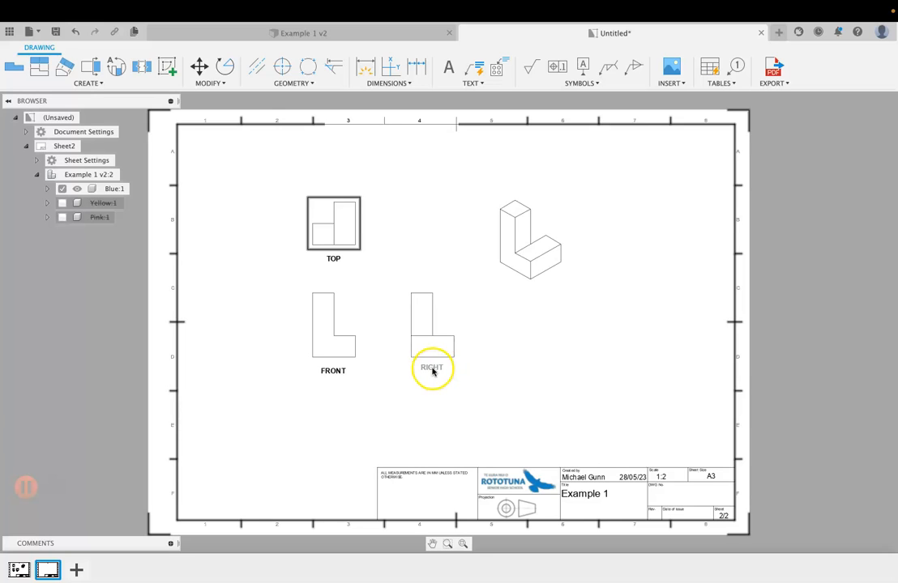
pyautogui.moveTo(433, 386); pyautogui.dragTo(435, 398)
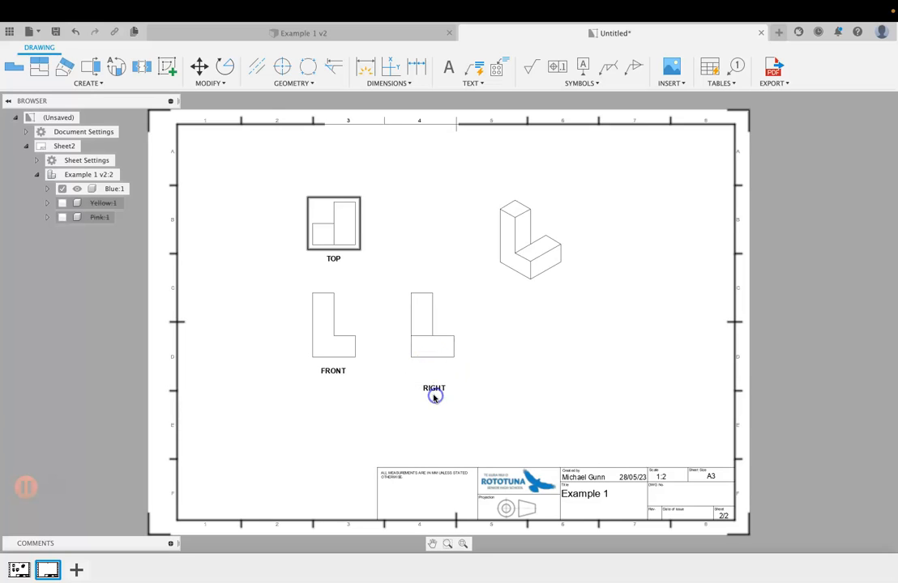
pyautogui.click(433, 392)
pyautogui.click(322, 367)
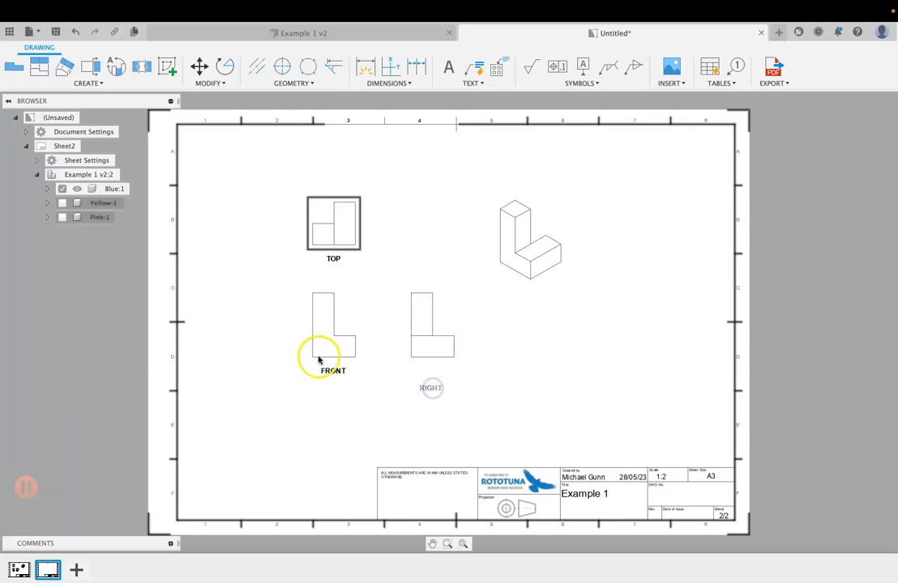
pyautogui.click(325, 392)
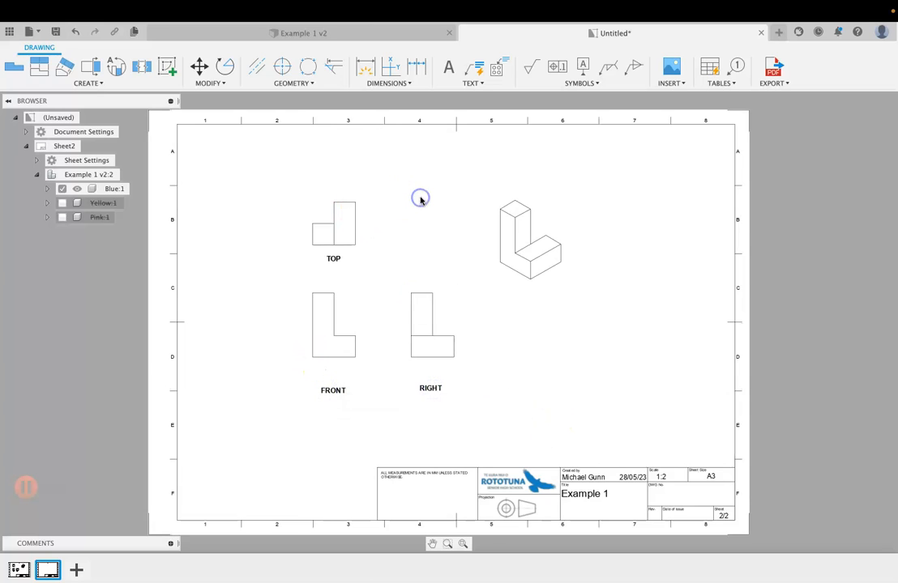
# Dimension the overall widths of the front and right views, placing each dimension between the view and its label
pyautogui.click(366, 66)
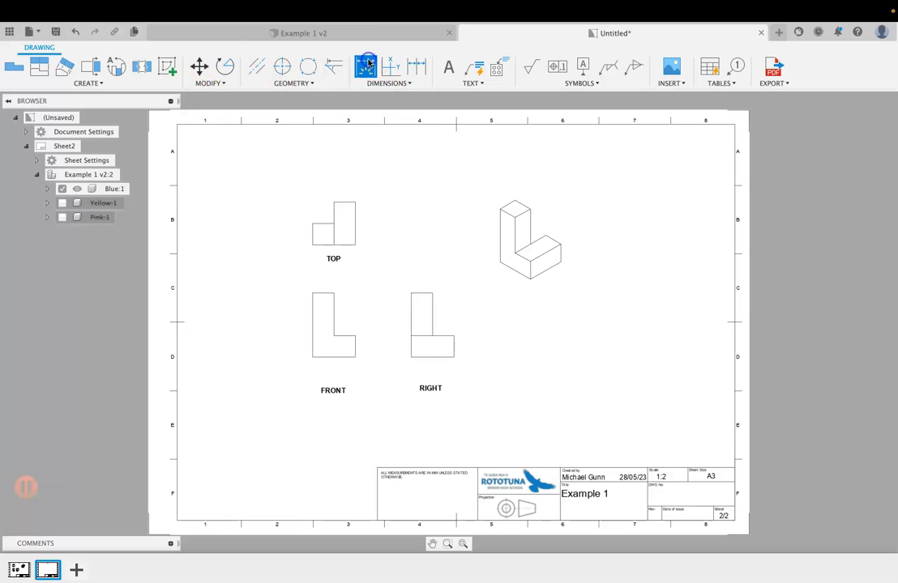
pyautogui.click(314, 357)
pyautogui.click(357, 356)
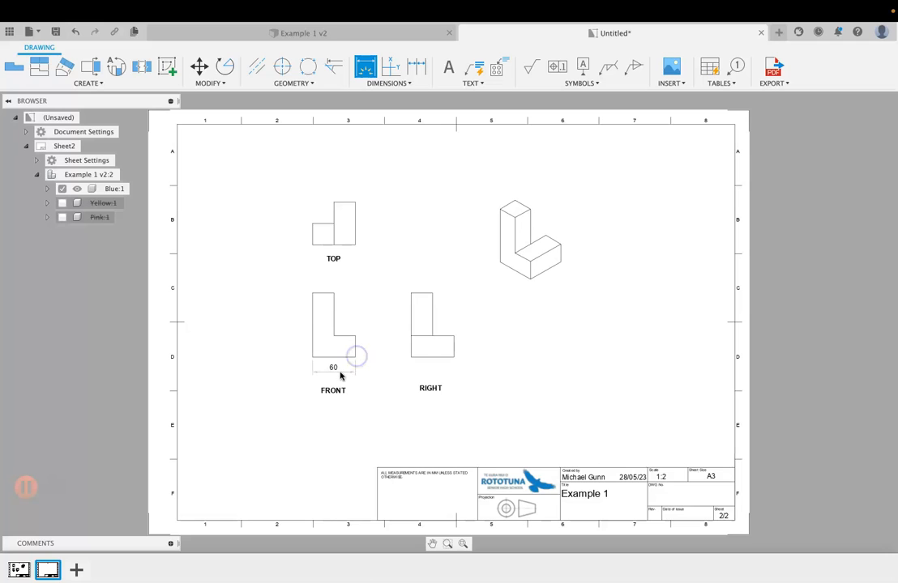
pyautogui.click(340, 375)
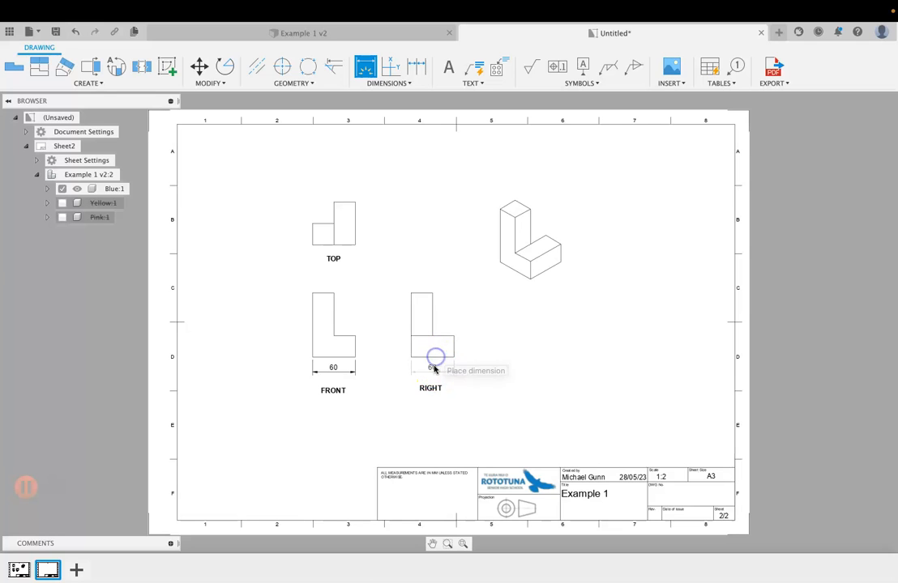
pyautogui.click(432, 368)
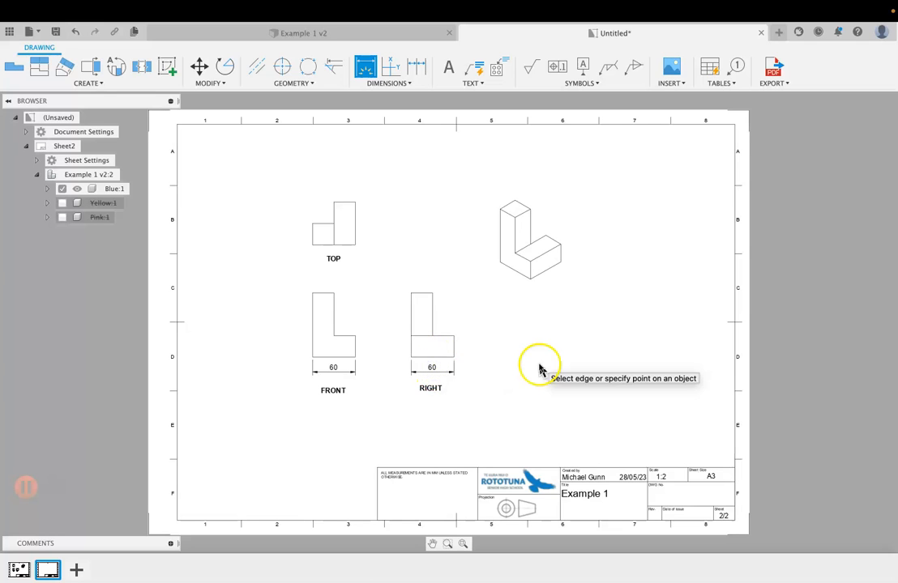
# Dimension the heights of the right view's lower block and upper block on the view's right side
pyautogui.click(454, 349)
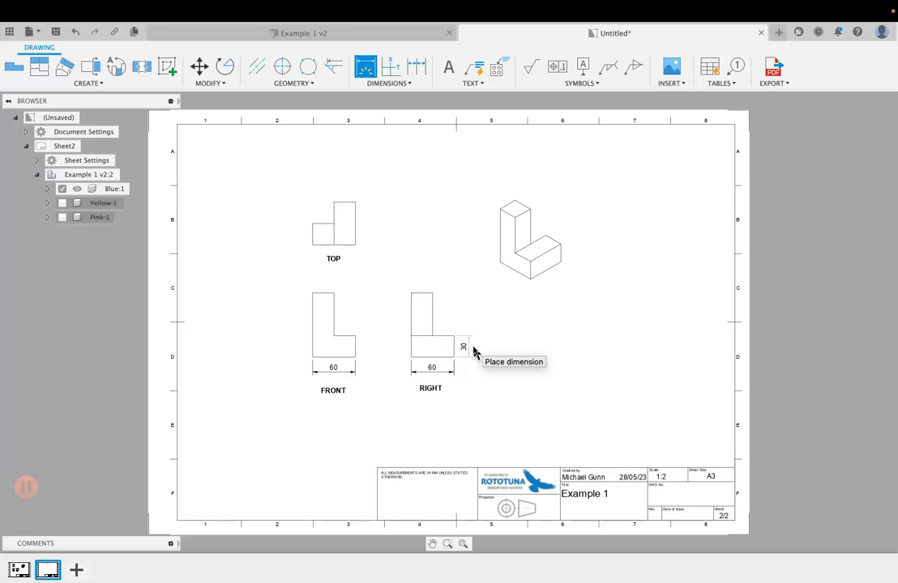
pyautogui.click(474, 353)
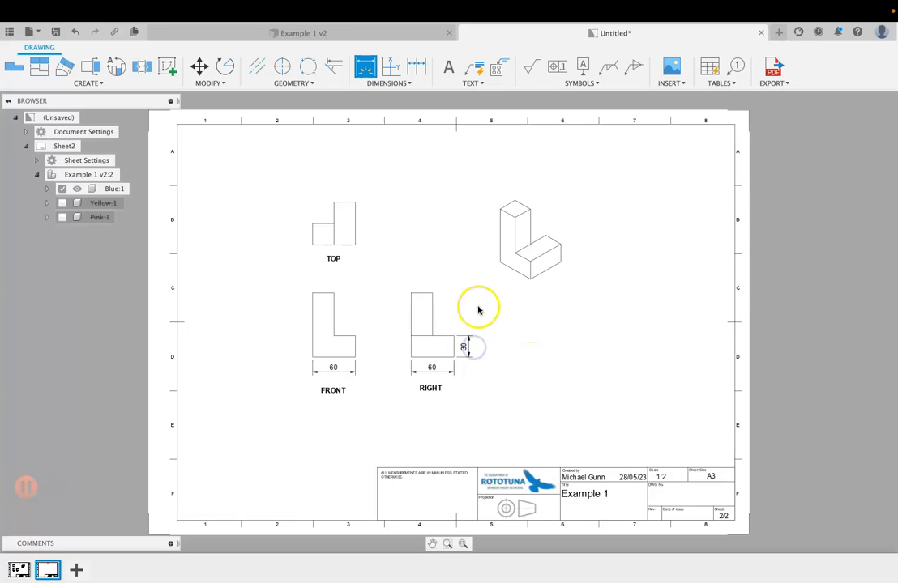
pyautogui.click(432, 316)
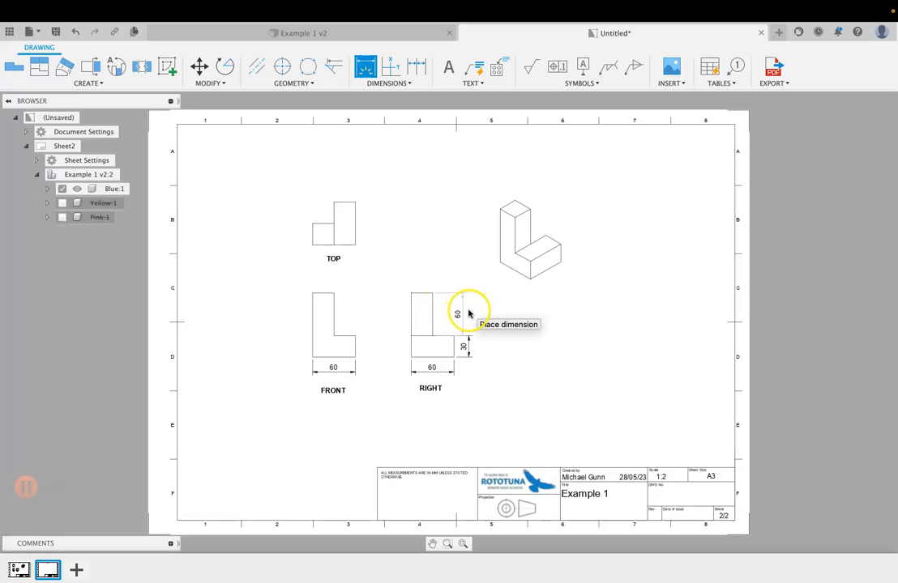
pyautogui.click(472, 313)
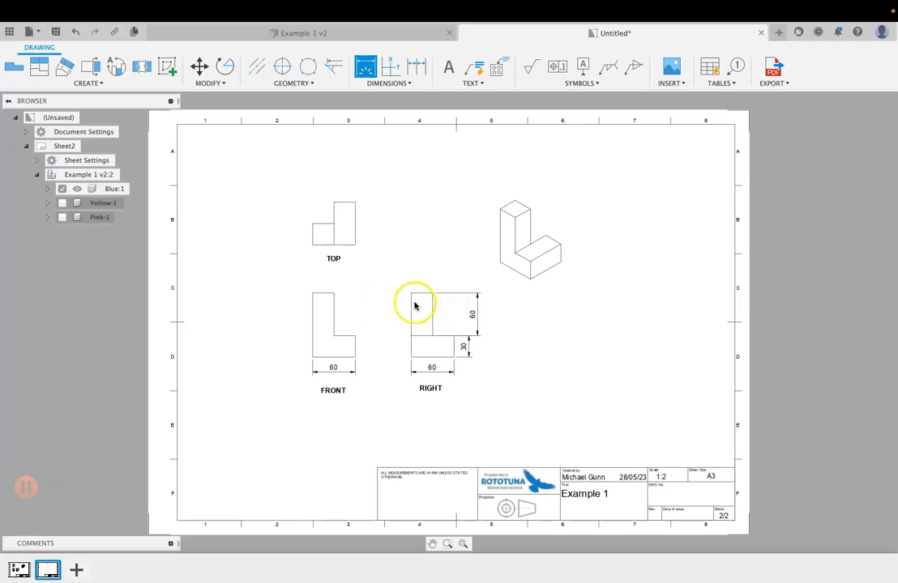
# Dimension the front view's overall height and the depth of the top view's small block, both on the left side of their views
pyautogui.click(312, 322)
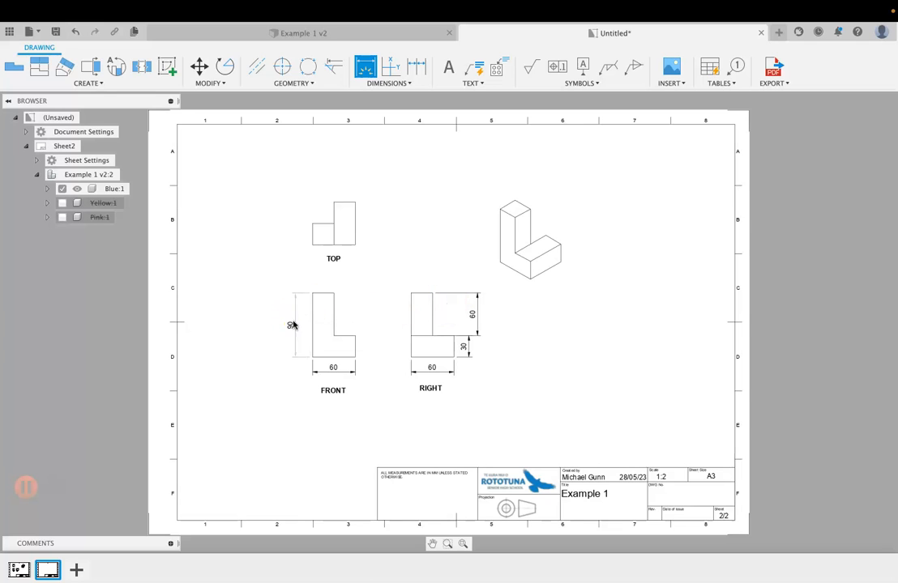
pyautogui.click(293, 322)
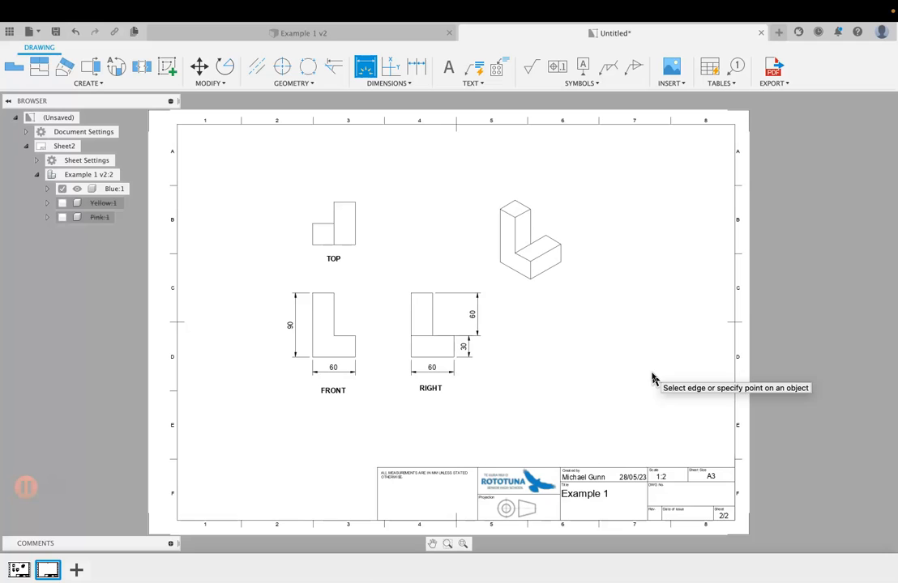
pyautogui.click(311, 234)
pyautogui.click(268, 252)
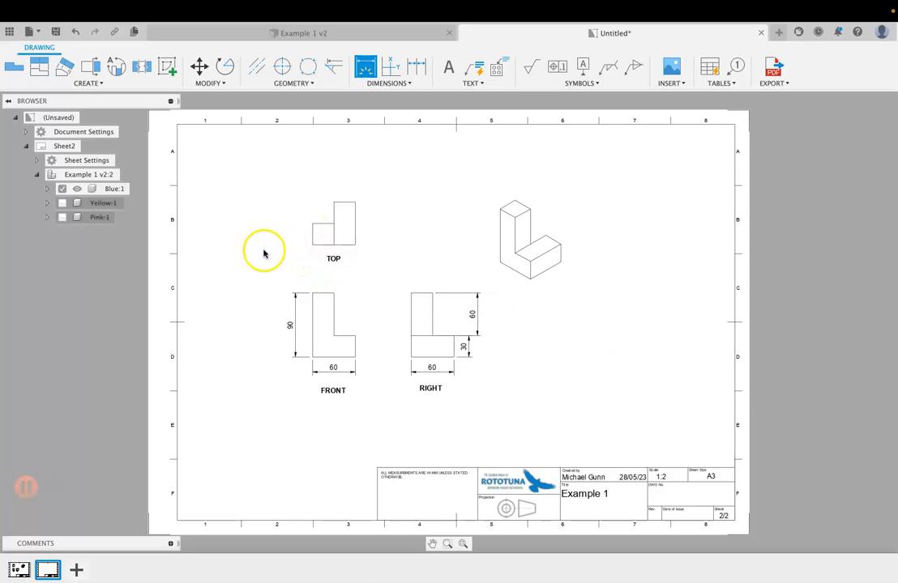
pyautogui.click(308, 241)
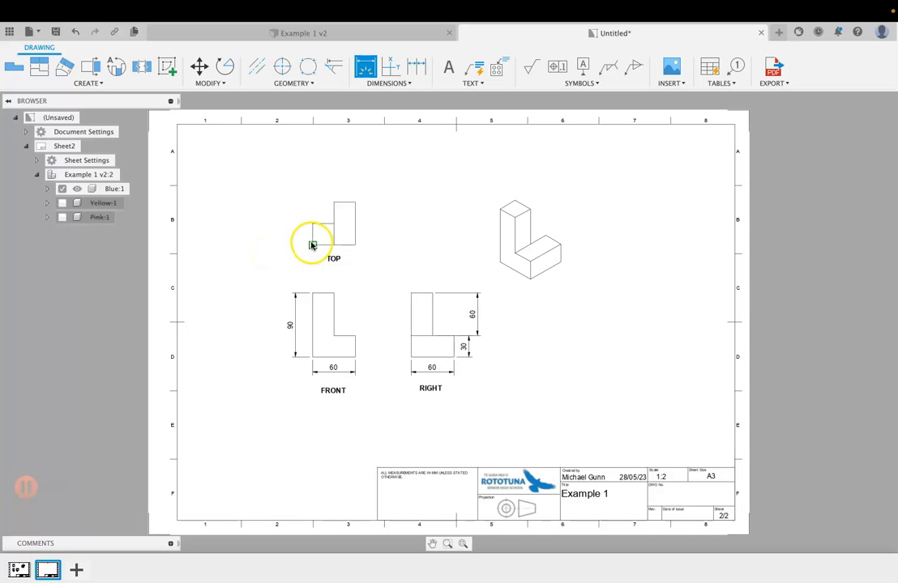
pyautogui.click(311, 225)
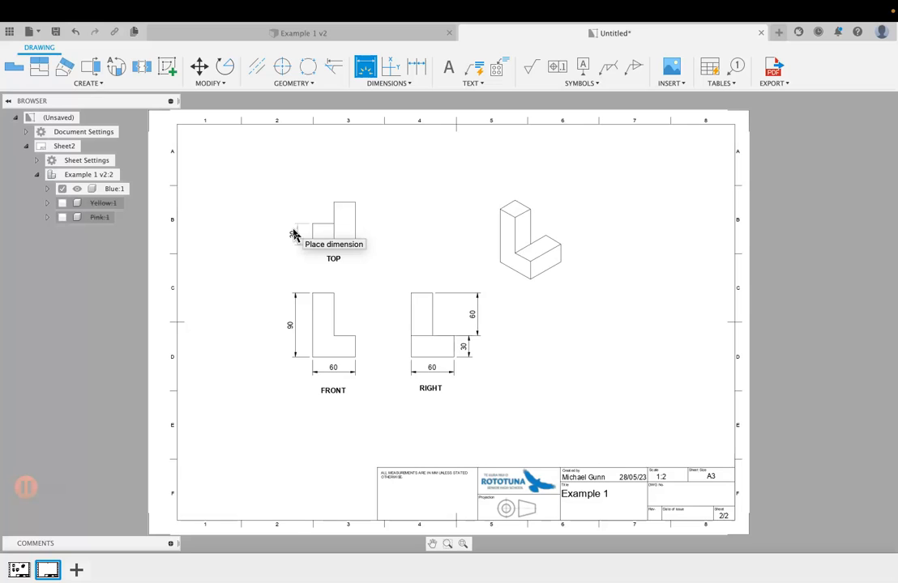
pyautogui.click(293, 233)
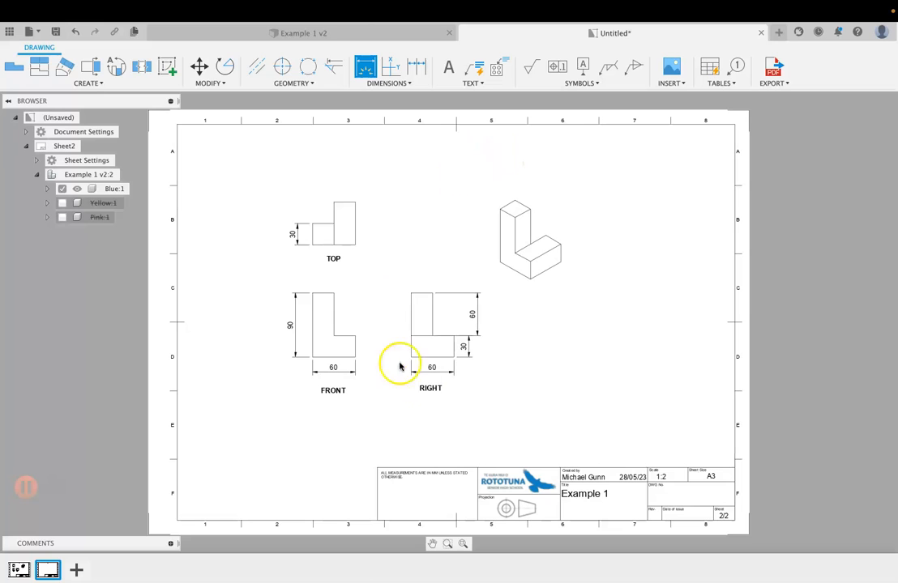
# Align the right view's upper-block height dimension with its lower-block height dimension using Arrange Dimensions with the Align type
pyautogui.click(397, 84)
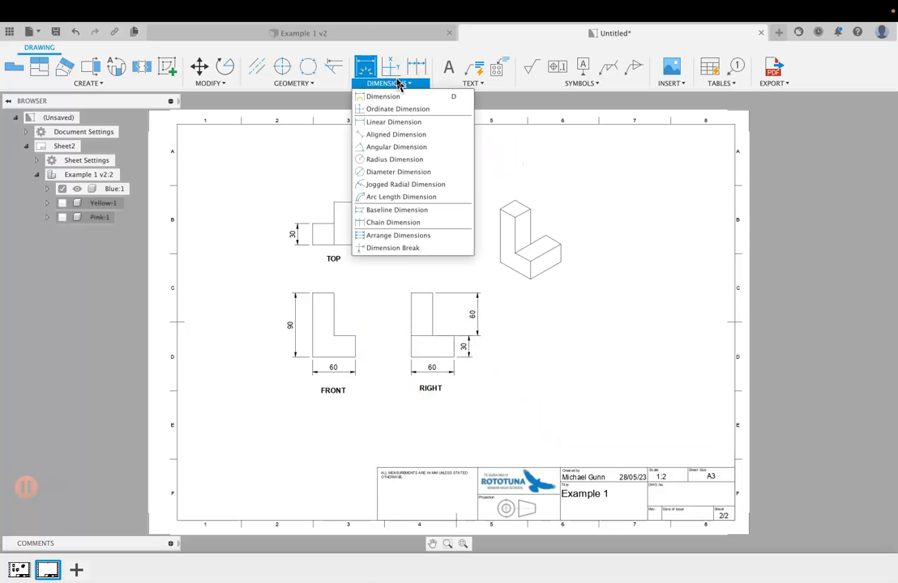
pyautogui.click(393, 236)
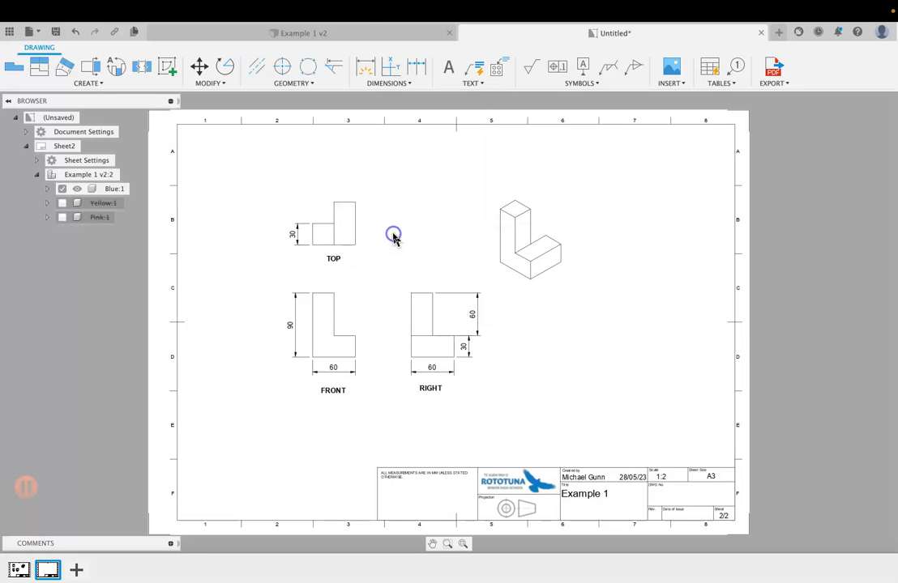
pyautogui.click(466, 350)
pyautogui.click(475, 321)
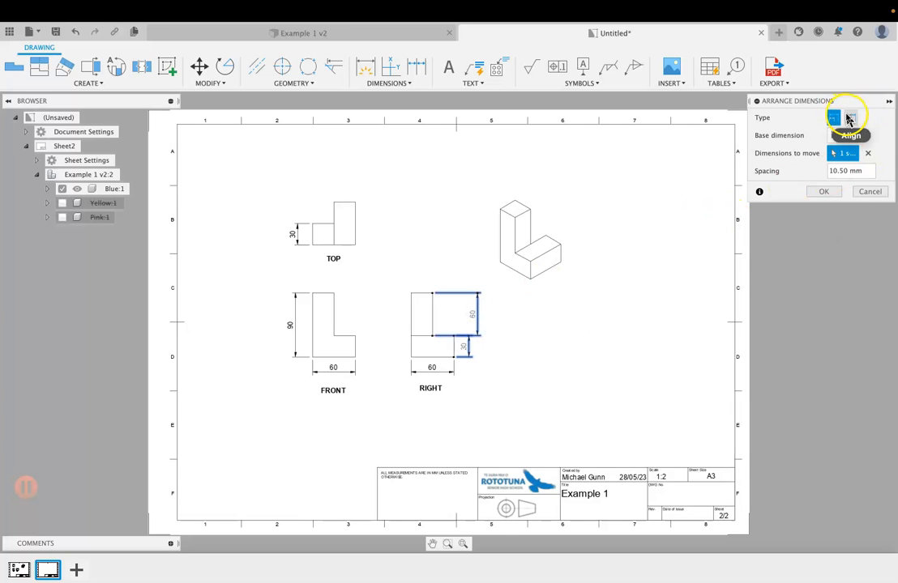
pyautogui.click(849, 118)
pyautogui.click(844, 135)
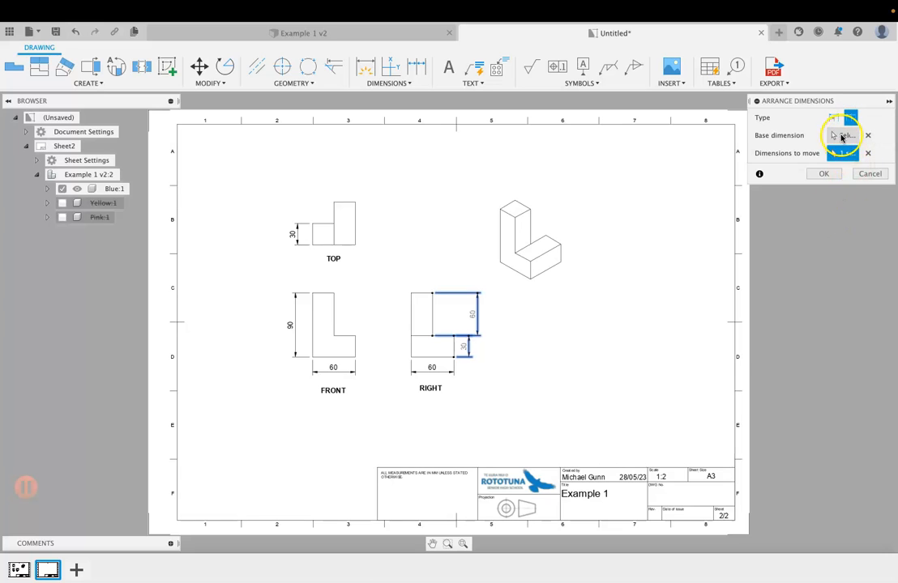
pyautogui.click(466, 350)
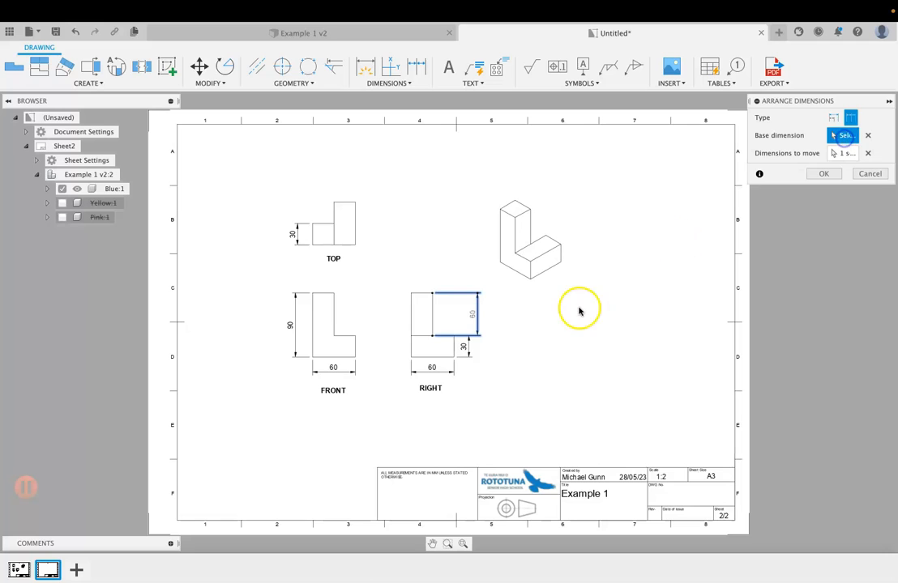
pyautogui.click(466, 350)
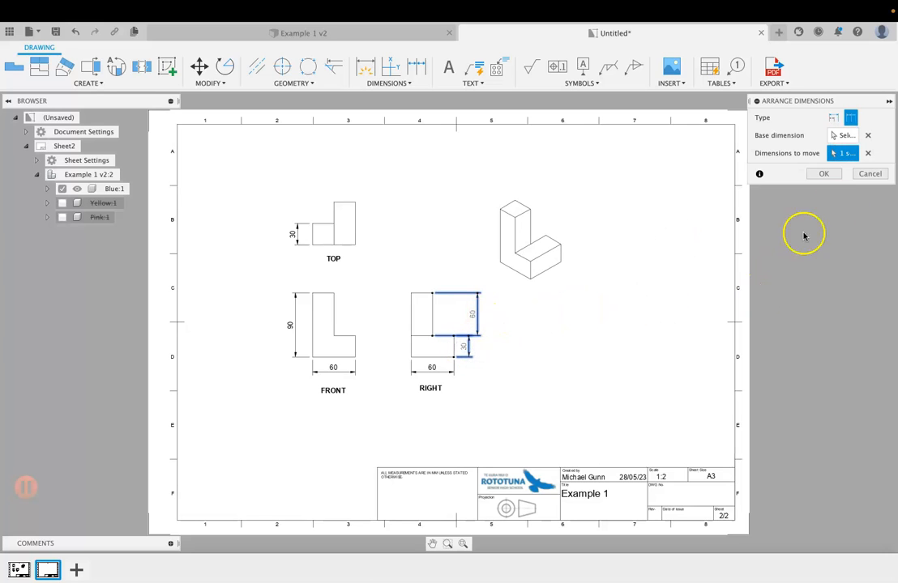
pyautogui.click(834, 175)
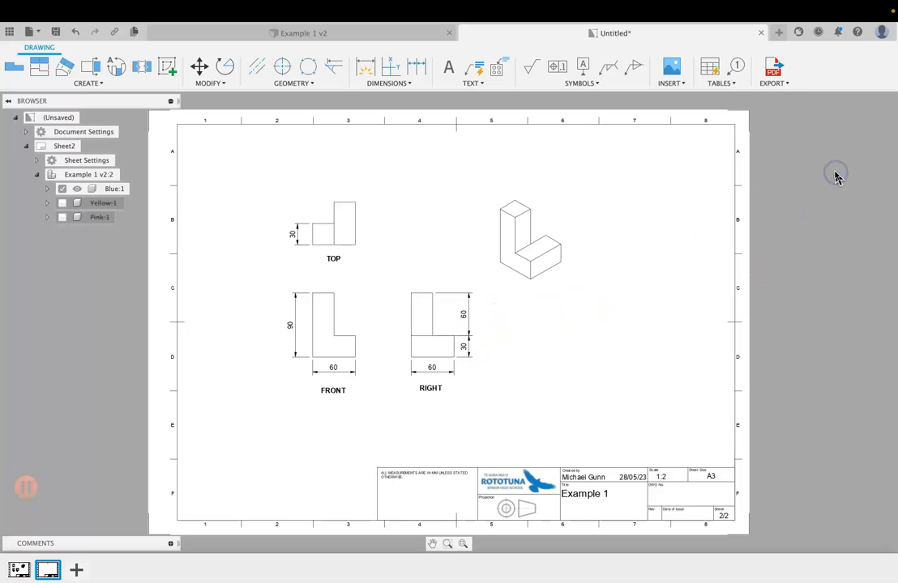
# Add a new sheet and place a front base view of the model at 1:2 scale in its left half
pyautogui.click(76, 570)
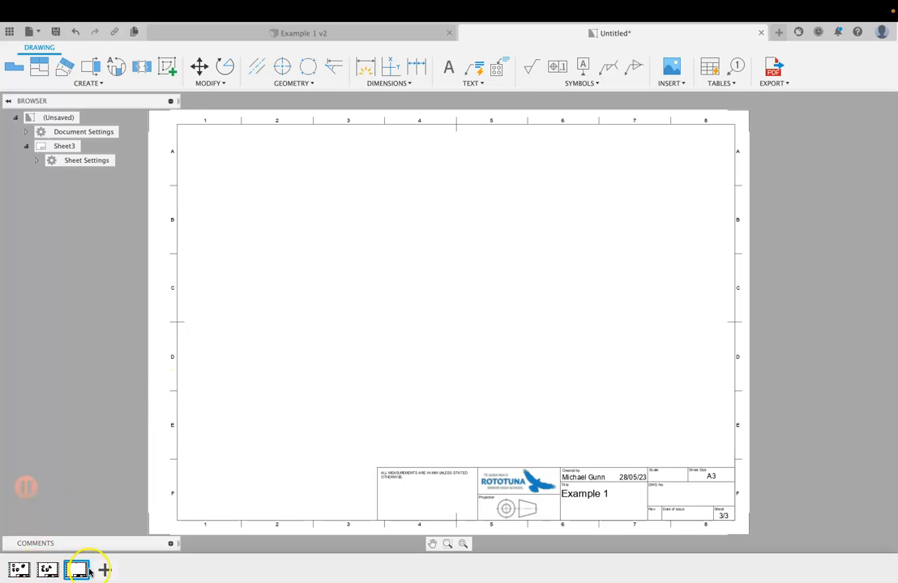
pyautogui.click(10, 68)
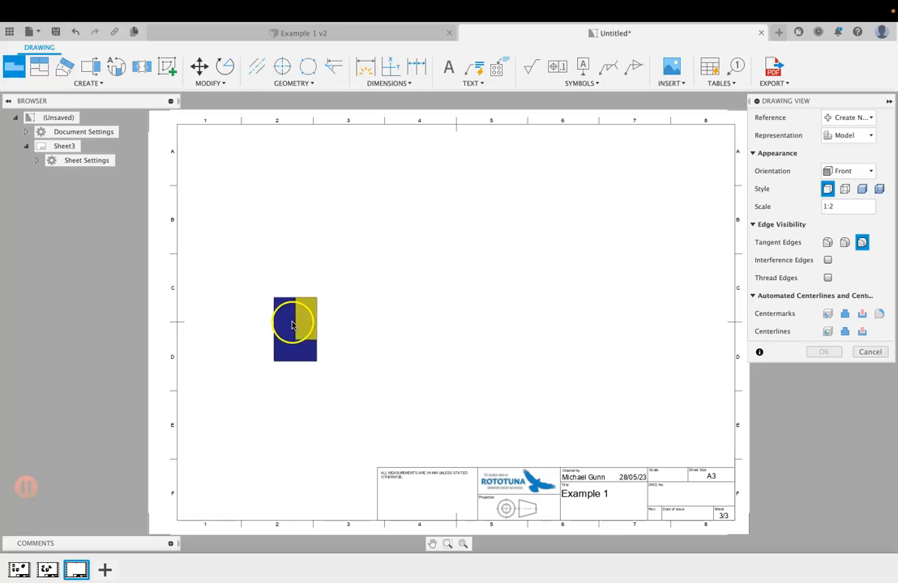
pyautogui.click(296, 323)
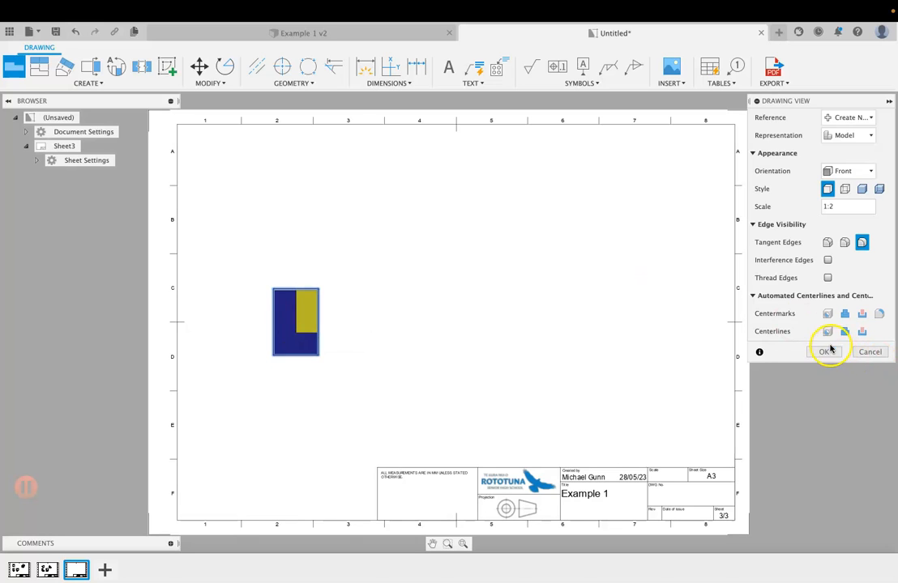
pyautogui.click(831, 352)
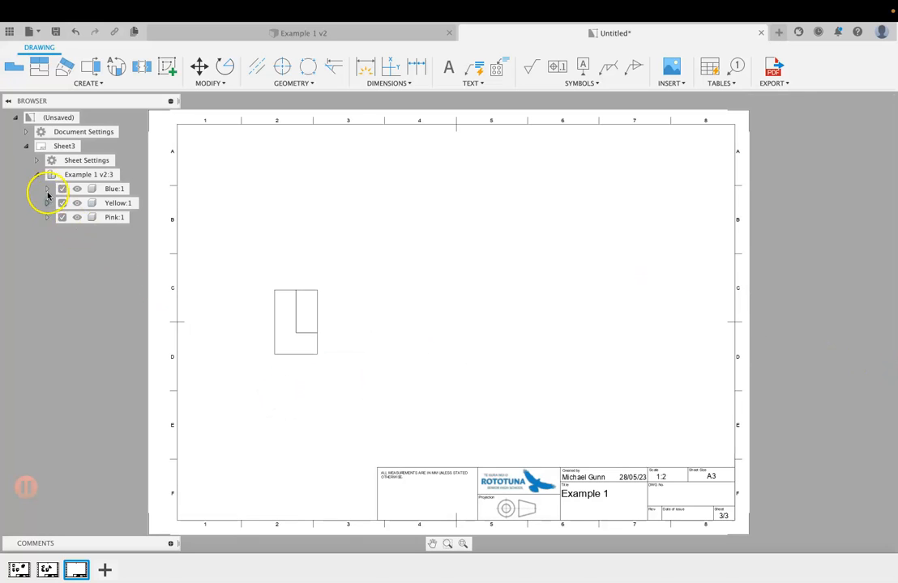
# Exclude the Blue and Pink components from the front view, leaving only Yellow, and move the view toward the sheet's centre
pyautogui.click(61, 189)
pyautogui.click(62, 217)
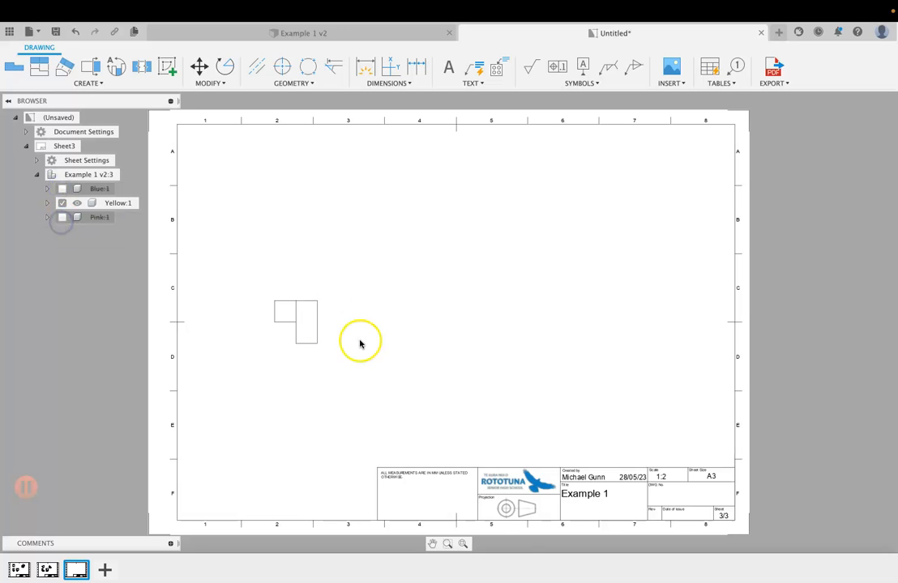
pyautogui.moveTo(317, 329); pyautogui.dragTo(394, 358)
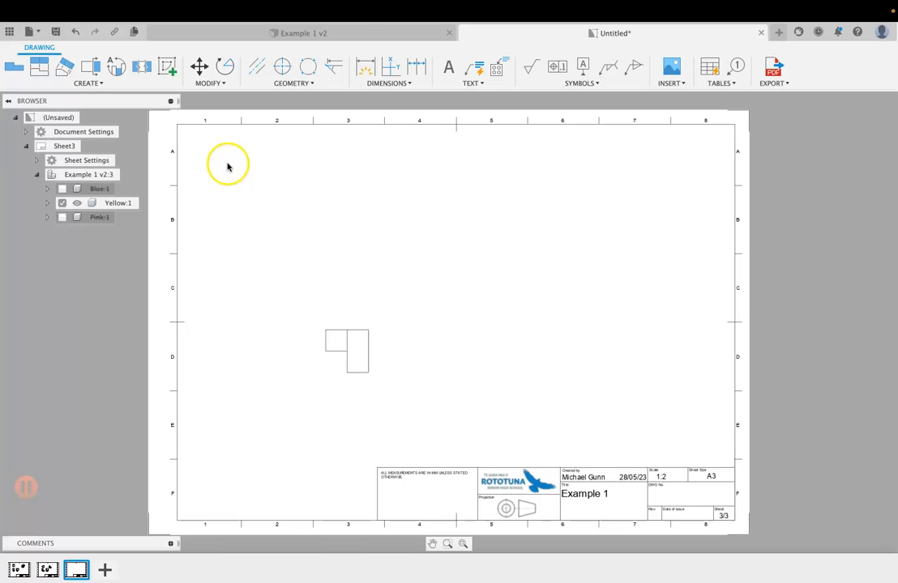
# Project top, right and isometric views of the Yellow piece from the front view
pyautogui.click(38, 67)
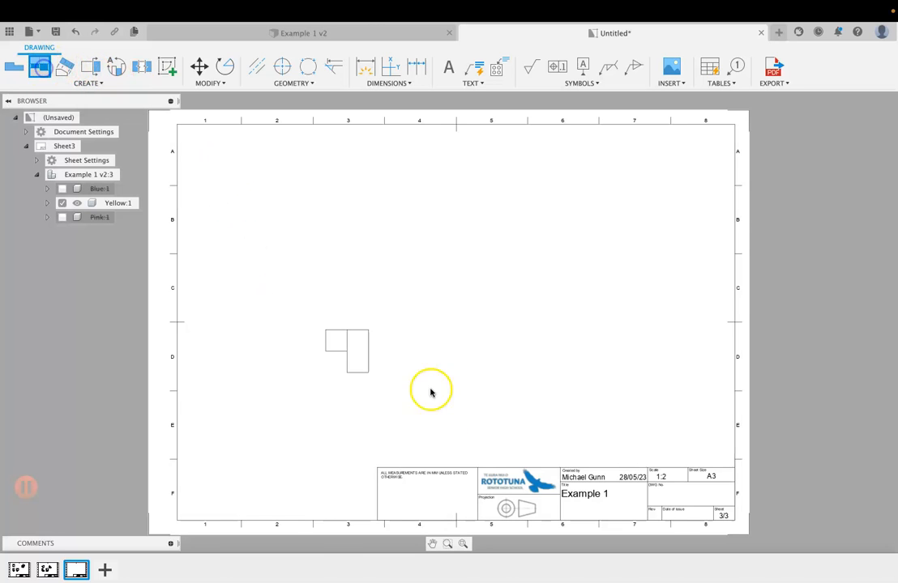
pyautogui.click(360, 359)
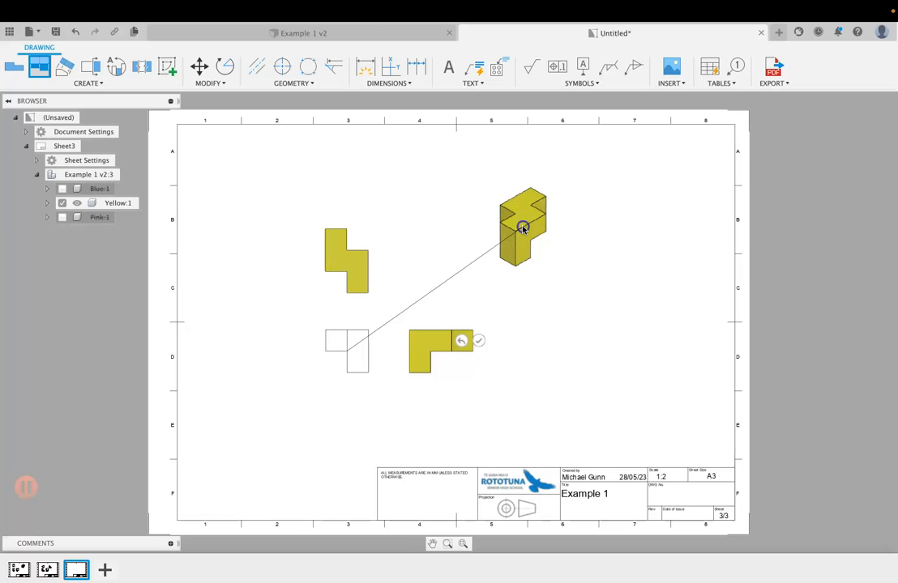
pyautogui.click(523, 229)
pyautogui.click(559, 206)
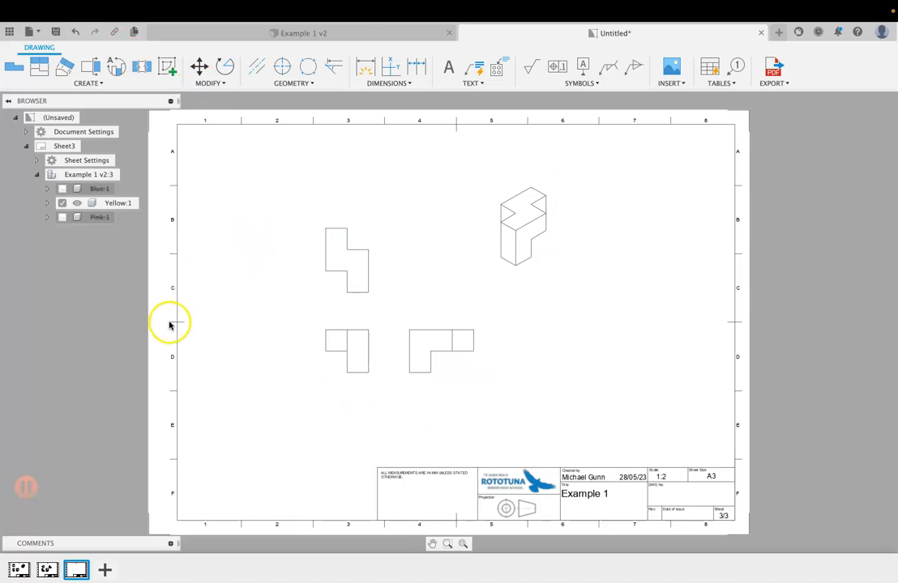
# Copy the TOP, FRONT and RIGHT labels from Sheet2 and paste them onto Sheet3
pyautogui.click(48, 571)
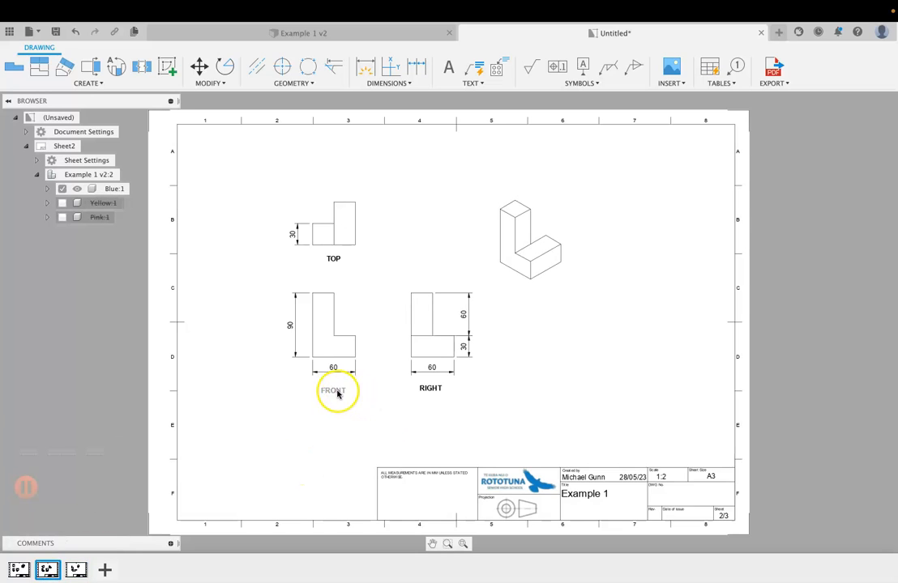
pyautogui.click(331, 259)
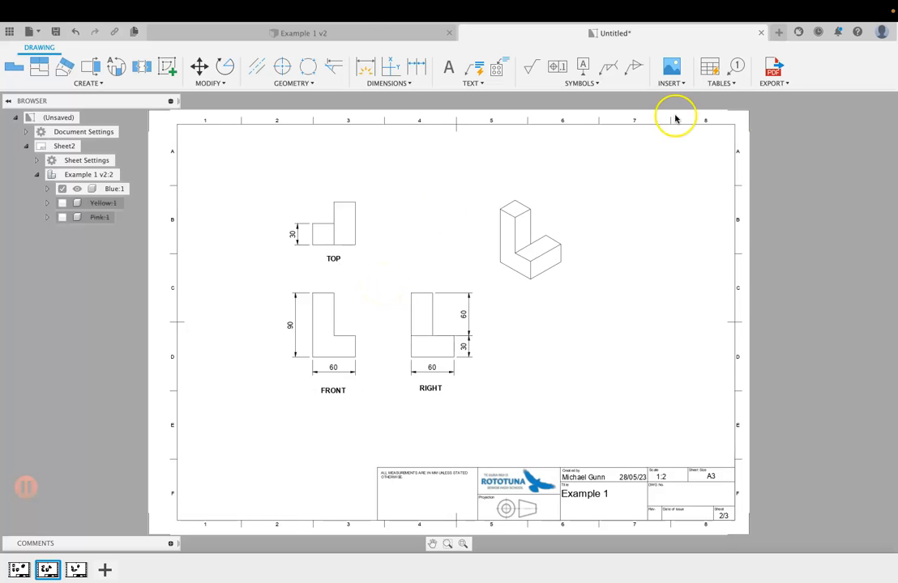
pyautogui.click(76, 569)
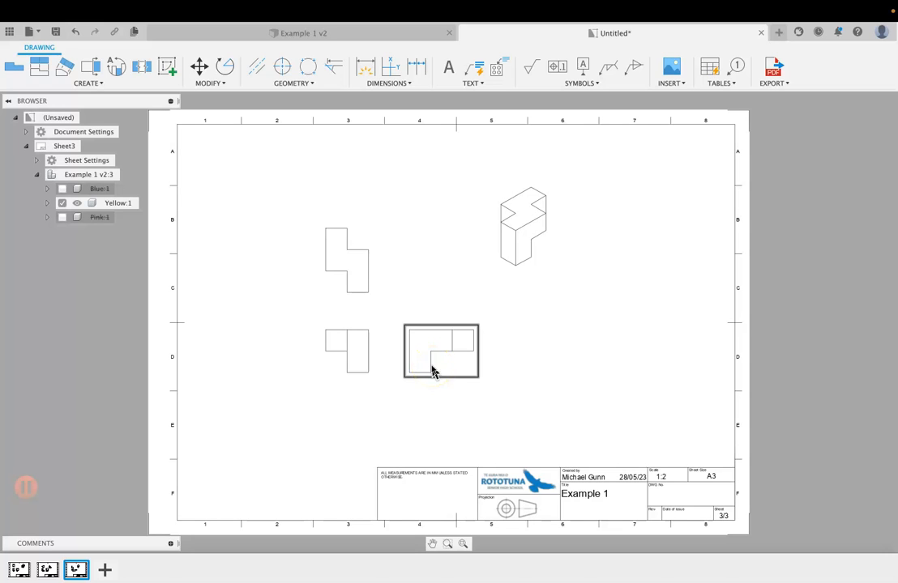
pyautogui.click(444, 437)
pyautogui.rightClick(444, 437)
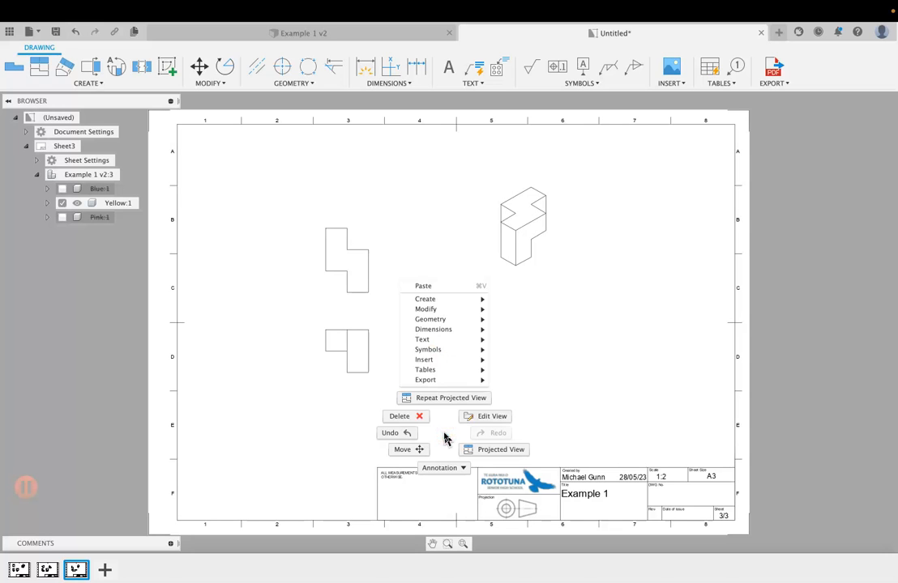
pyautogui.click(300, 415)
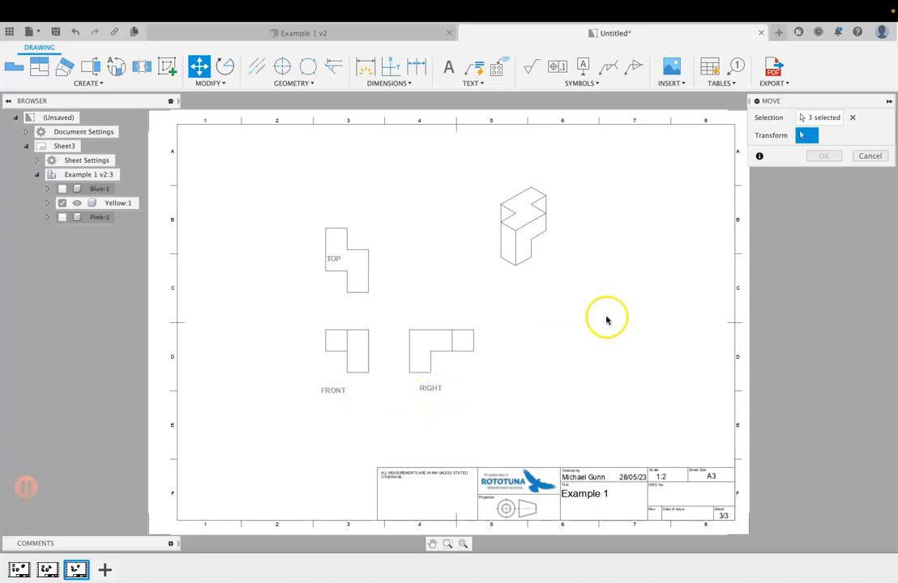
pyautogui.click(871, 157)
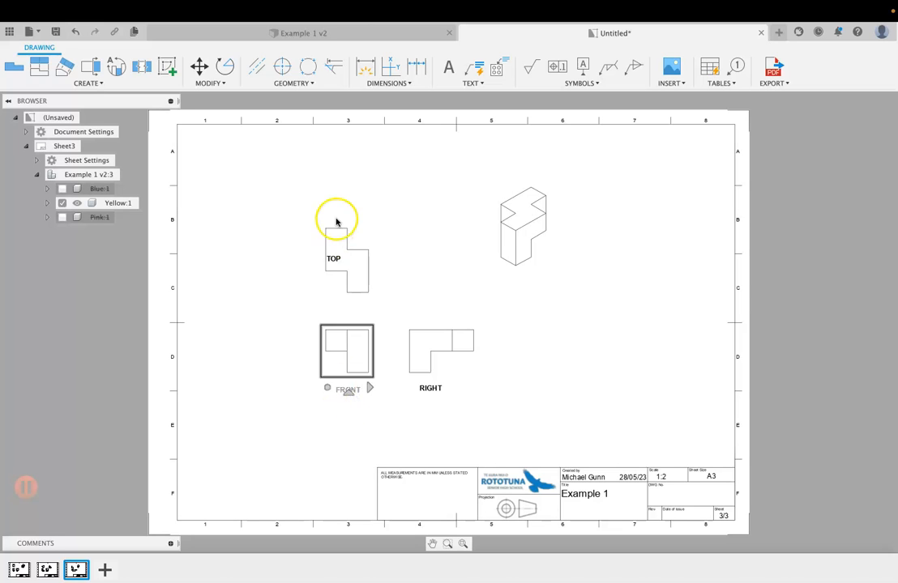
# Move the top view up for clearance and centre the pasted TOP, FRONT and RIGHT labels under their matching views
pyautogui.moveTo(333, 258); pyautogui.dragTo(344, 301)
pyautogui.moveTo(352, 257); pyautogui.dragTo(352, 217)
pyautogui.click(346, 304)
pyautogui.moveTo(346, 288); pyautogui.dragTo(344, 287)
pyautogui.moveTo(428, 389)
pyautogui.mouseDown()
pyautogui.moveTo(422, 393)
pyautogui.moveTo(432, 394)
pyautogui.mouseUp()
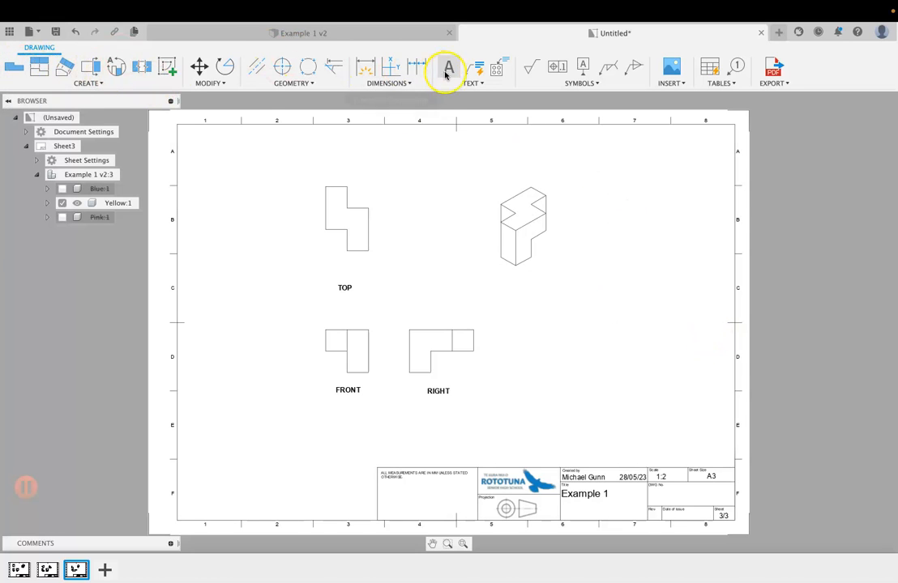
# Dimension the right view's overall height on the view's left side
pyautogui.click(368, 68)
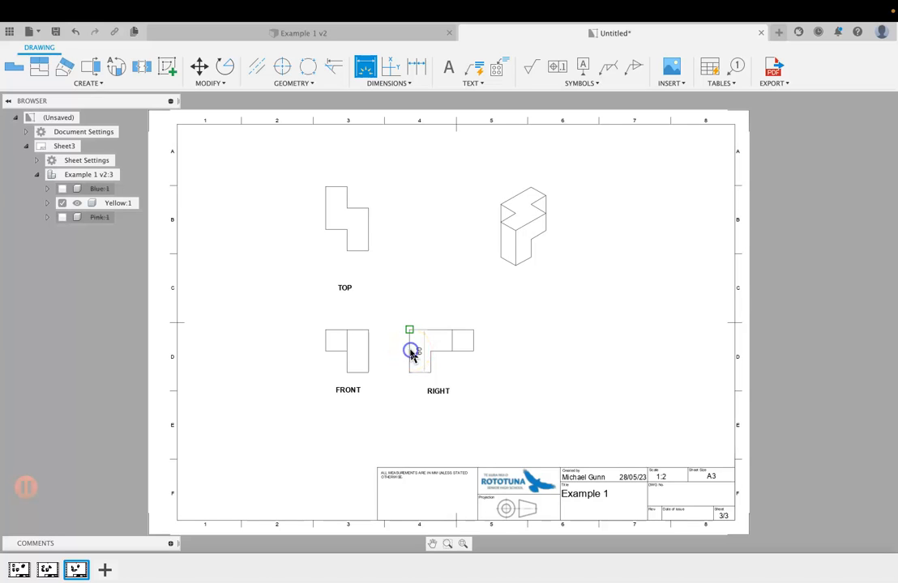
pyautogui.click(396, 351)
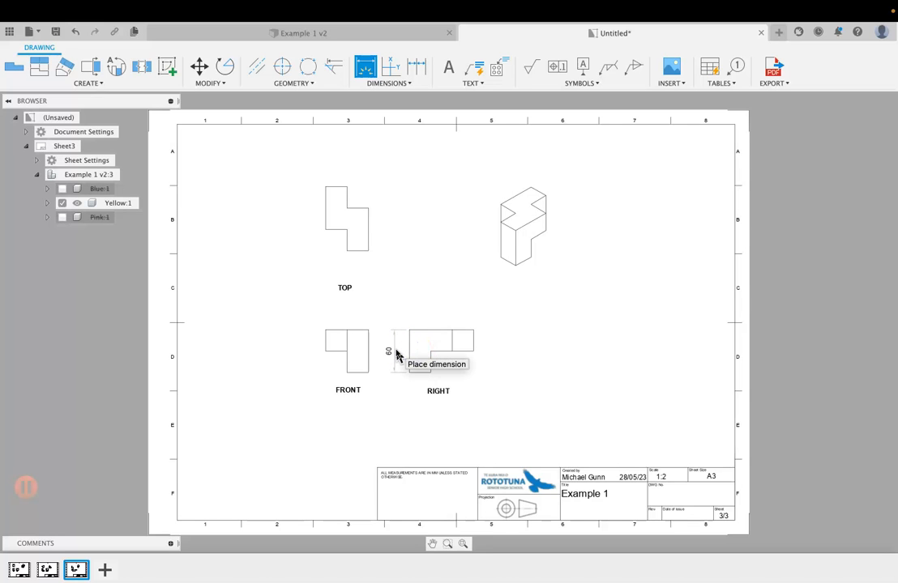
pyautogui.click(395, 354)
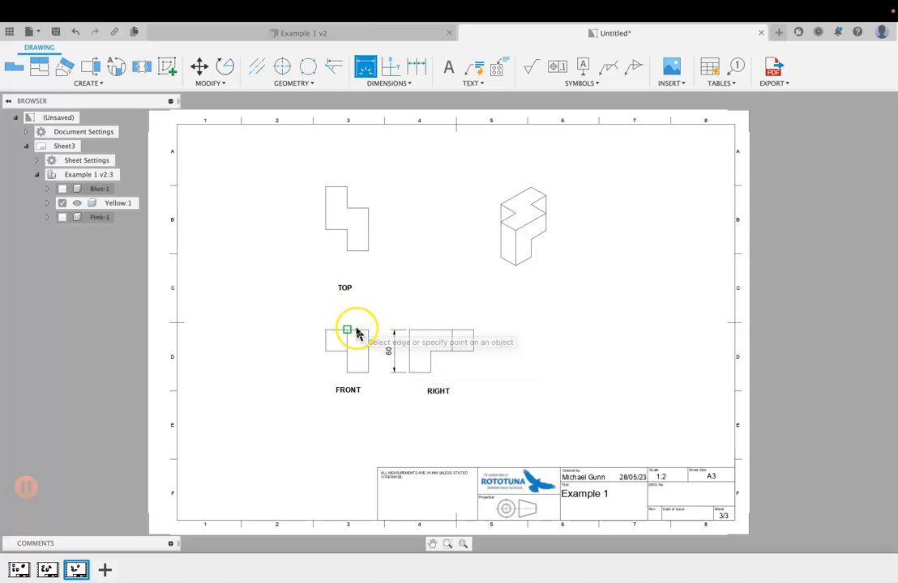
# Dimension the widths of the top view's two offset blocks below the view
pyautogui.click(360, 251)
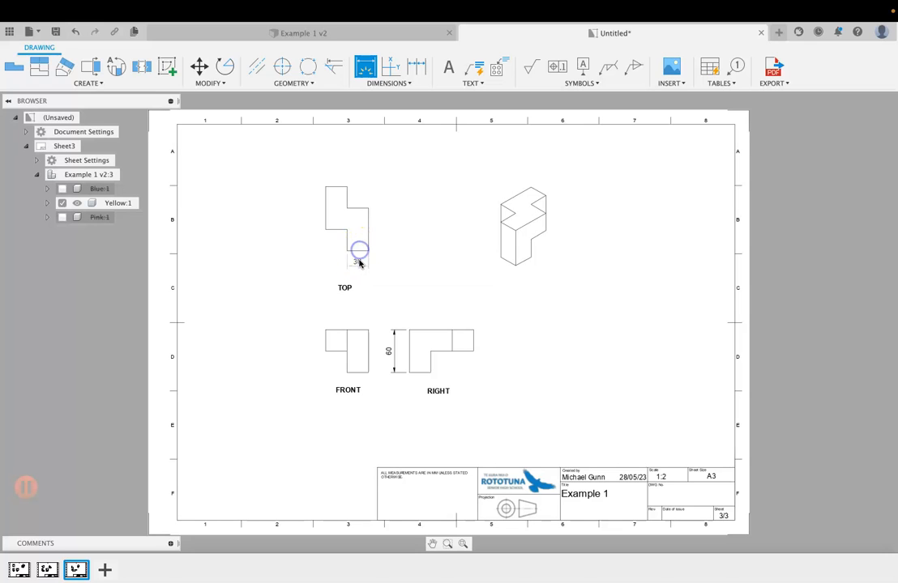
pyautogui.click(358, 261)
pyautogui.click(337, 233)
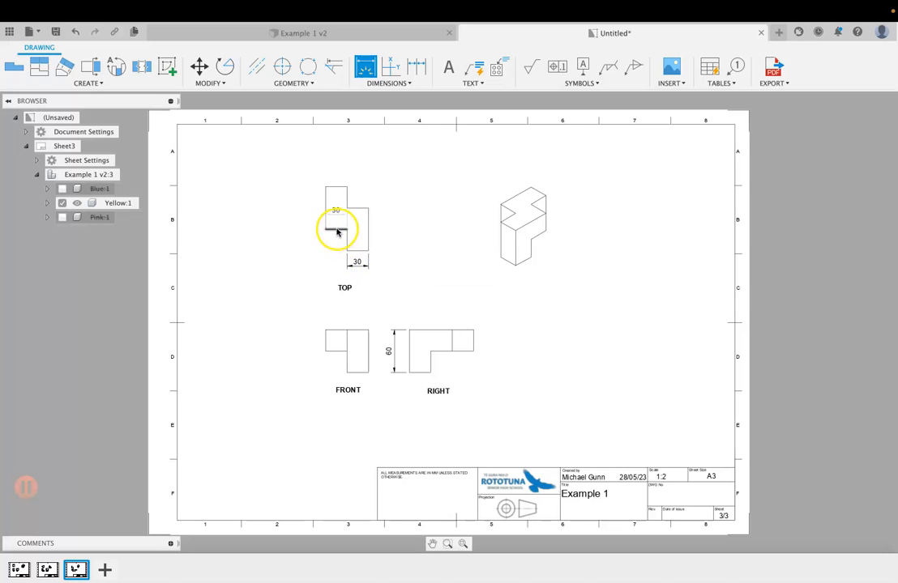
pyautogui.click(336, 267)
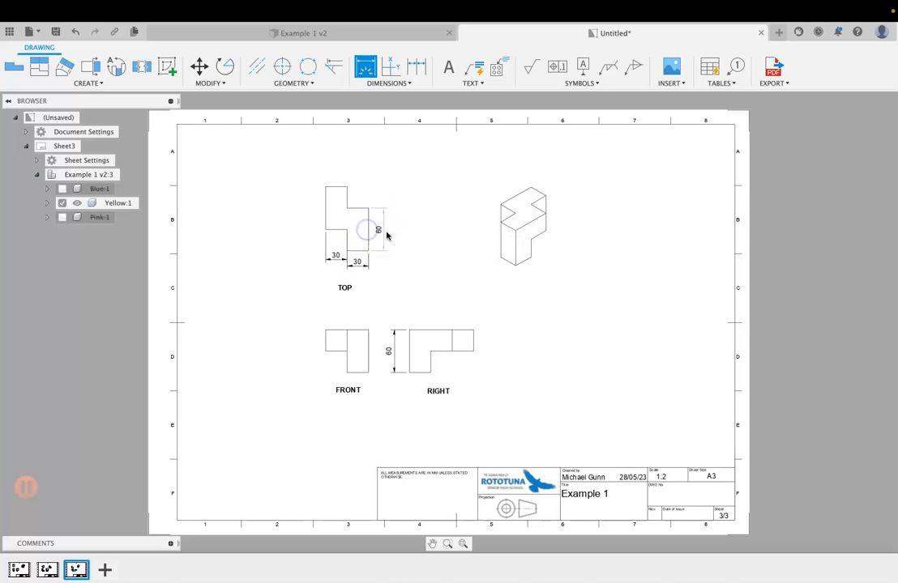
# Dimension the depths of the top view's two blocks on their outer sides, plus the offset between their back edges on the right
pyautogui.click(387, 236)
pyautogui.click(323, 205)
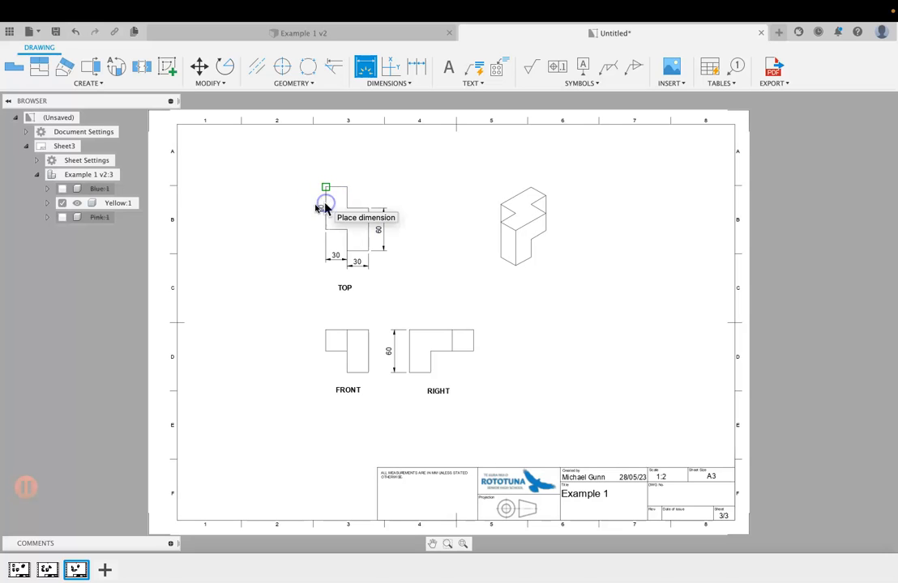
pyautogui.click(307, 206)
pyautogui.click(346, 196)
pyautogui.click(383, 195)
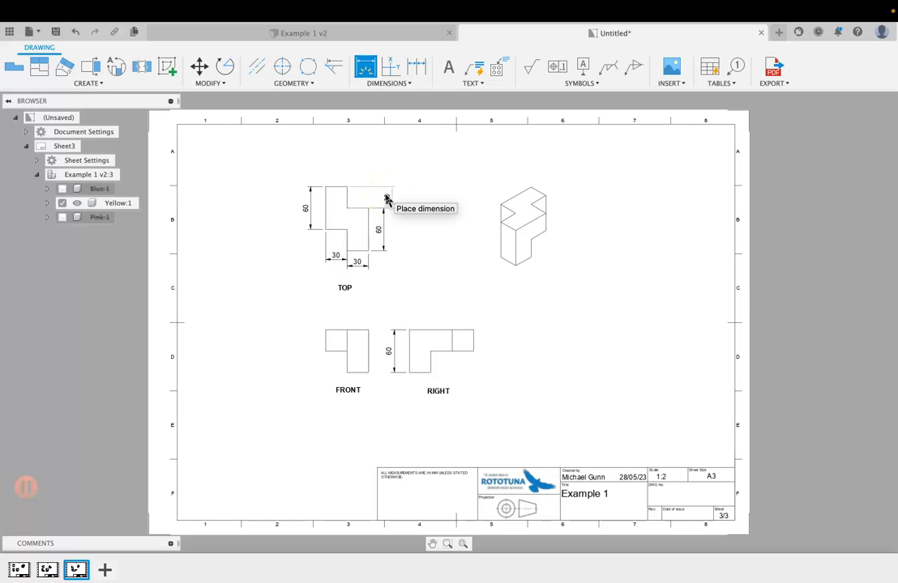
pyautogui.click(387, 197)
pyautogui.click(508, 307)
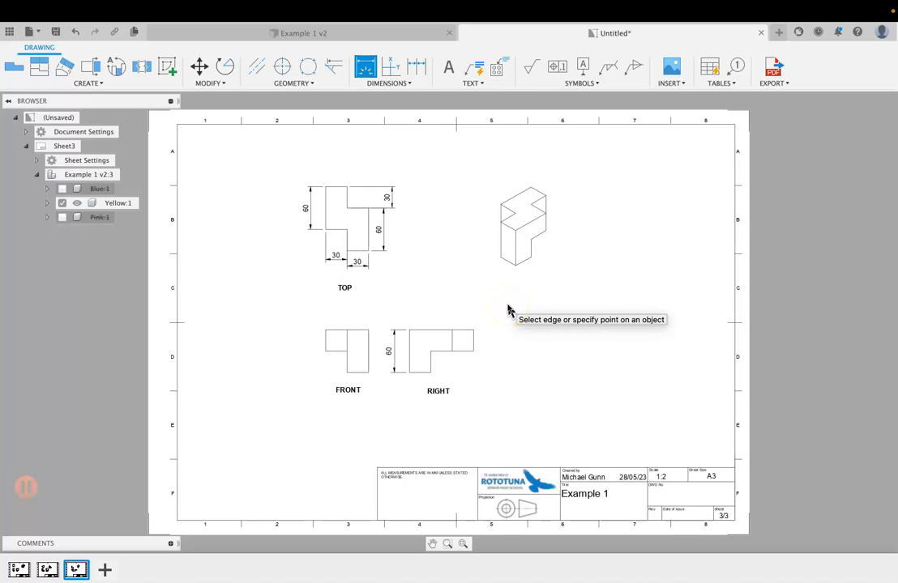
pyautogui.click(528, 382)
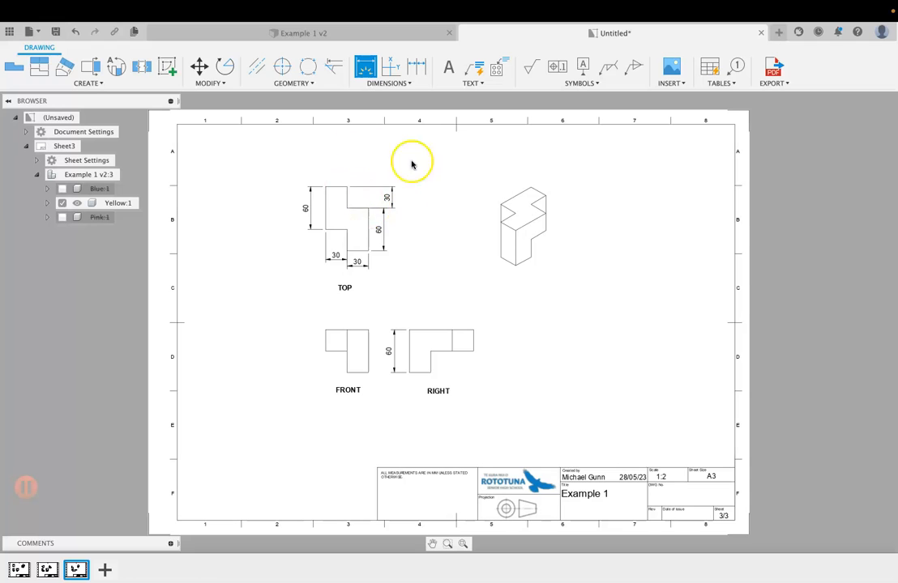
# Align the top view's left width dimension with its right width dimension using Arrange Dimensions with the Align type
pyautogui.click(471, 89)
pyautogui.click(387, 84)
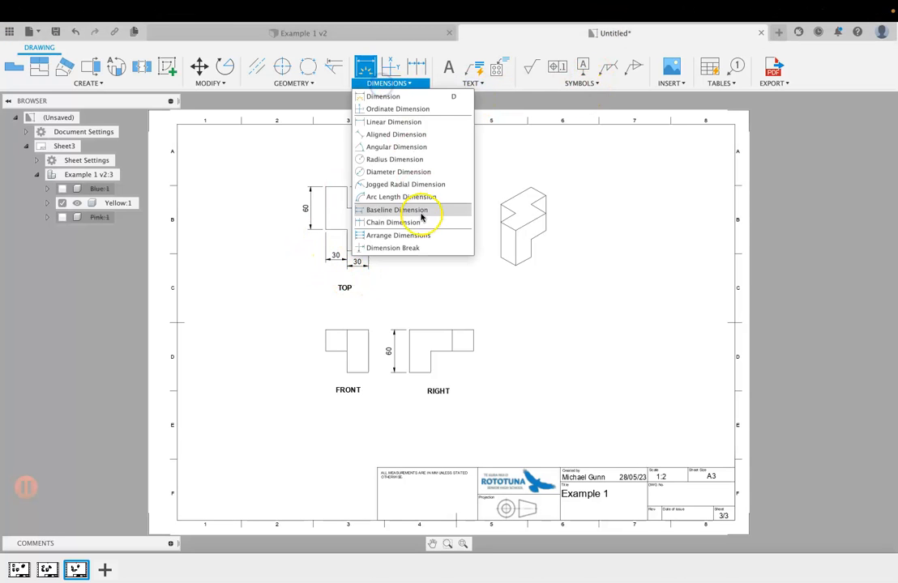
pyautogui.click(420, 237)
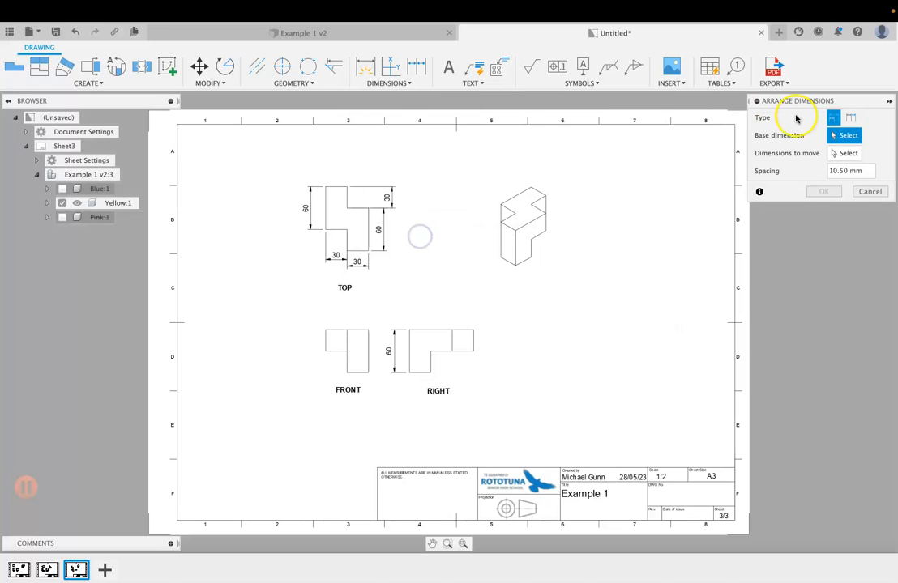
pyautogui.click(851, 119)
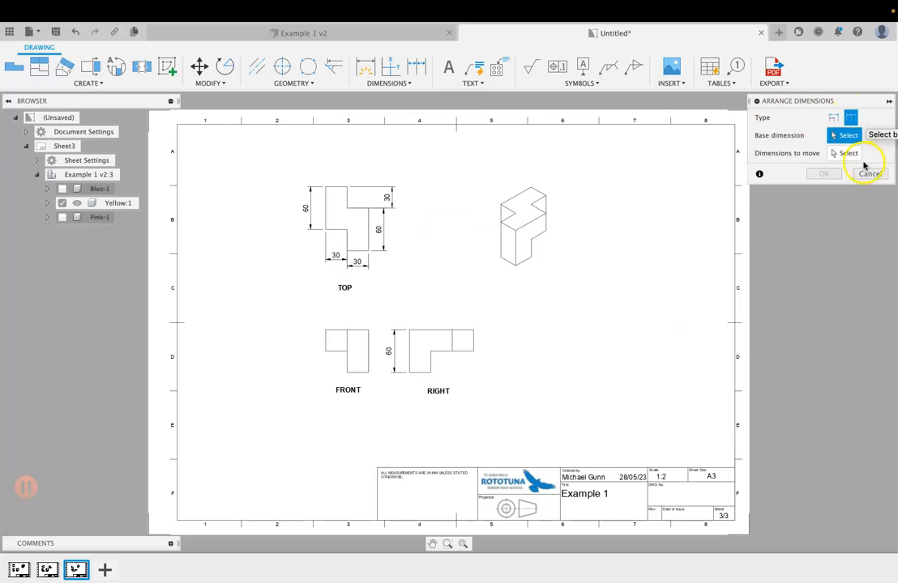
pyautogui.click(358, 264)
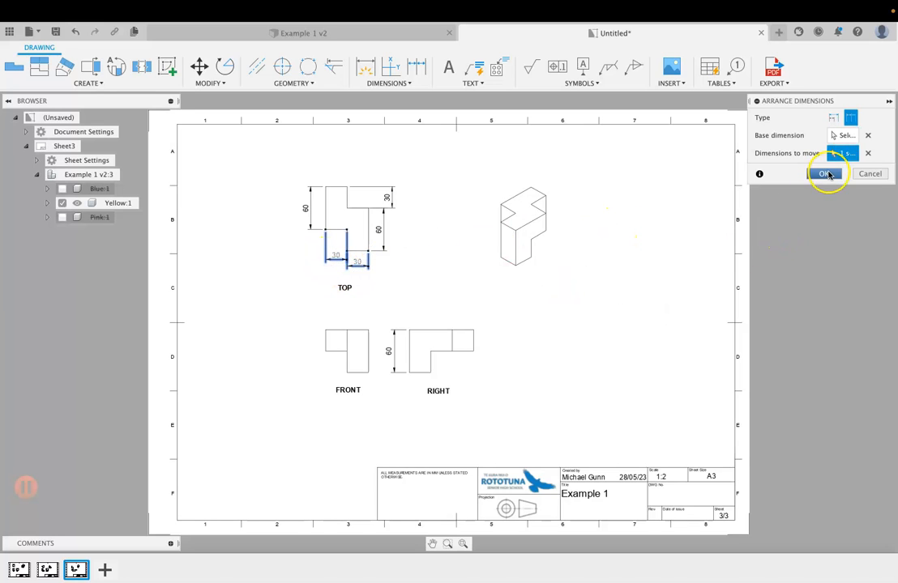
pyautogui.click(825, 174)
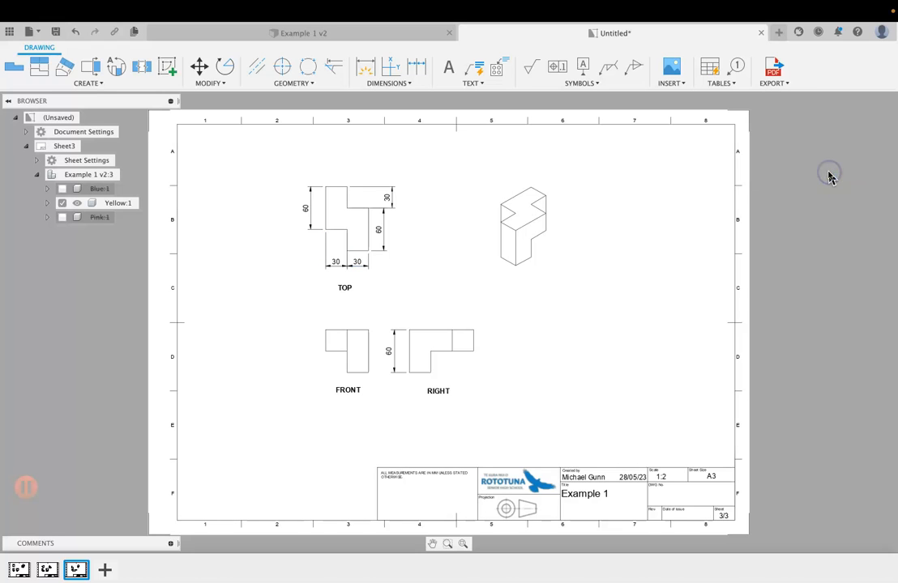
# Align the top view's right-hand block depth dimension with the offset dimension above it using Arrange Dimensions with the Align type
pyautogui.click(393, 85)
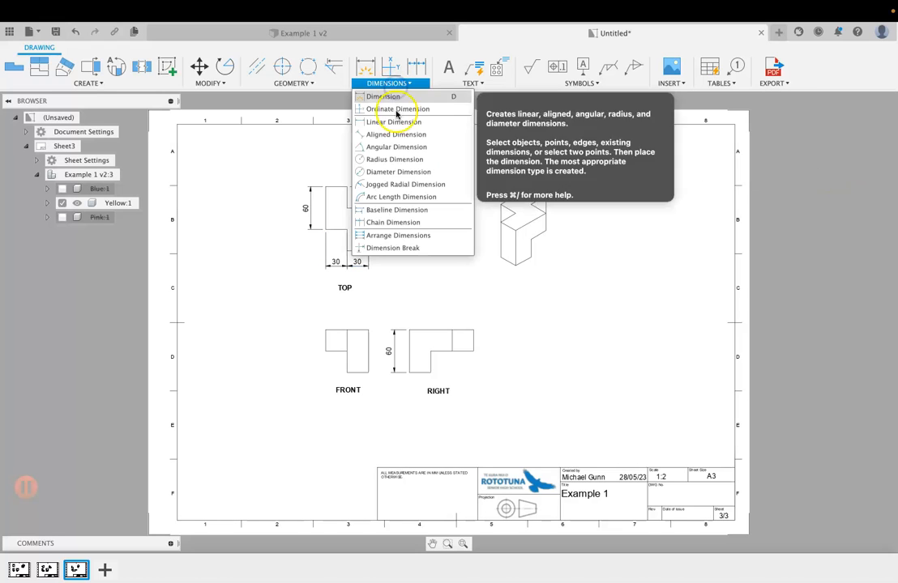
pyautogui.click(398, 235)
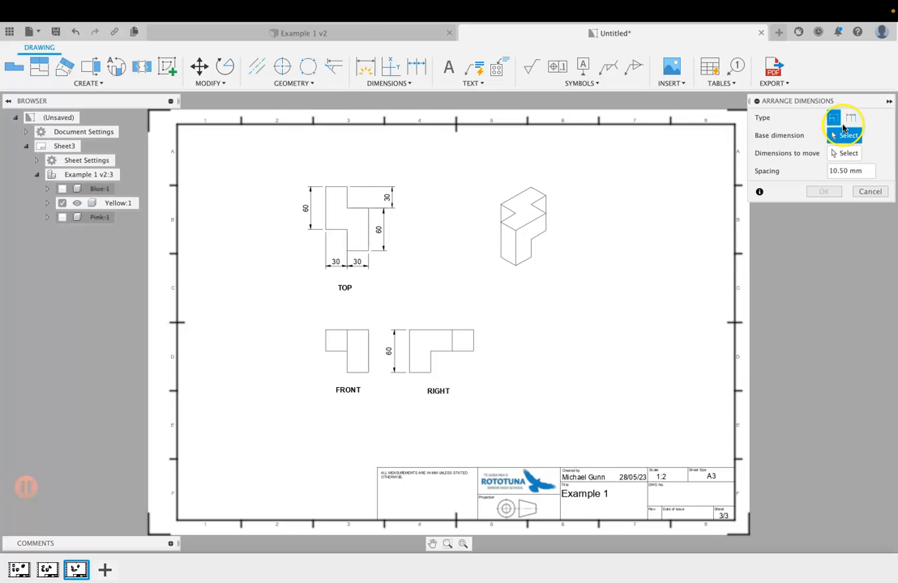
pyautogui.click(850, 118)
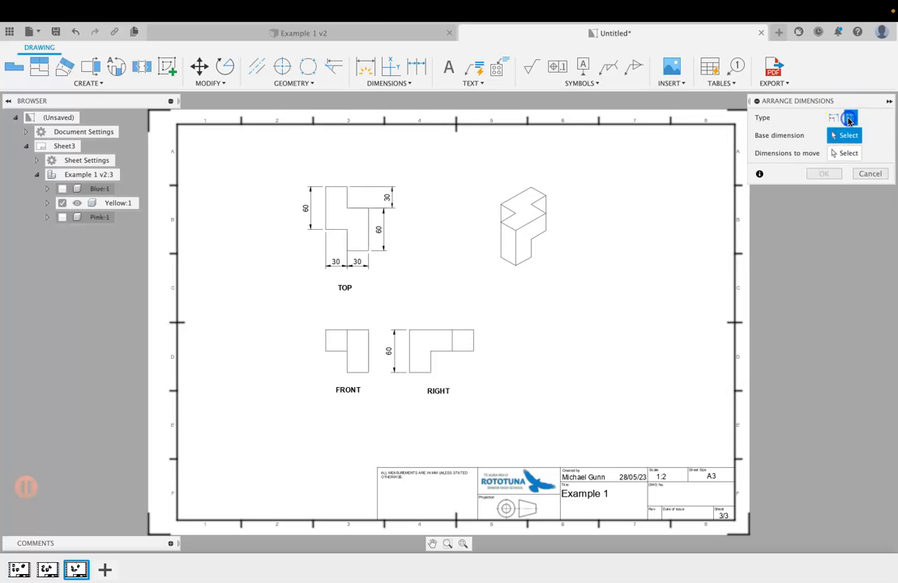
pyautogui.click(388, 201)
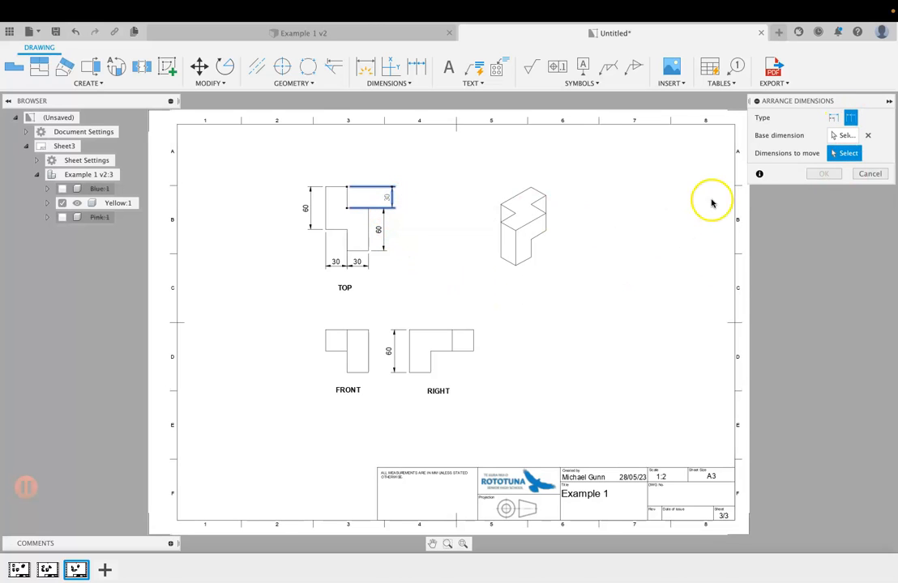
pyautogui.click(382, 229)
pyautogui.click(823, 173)
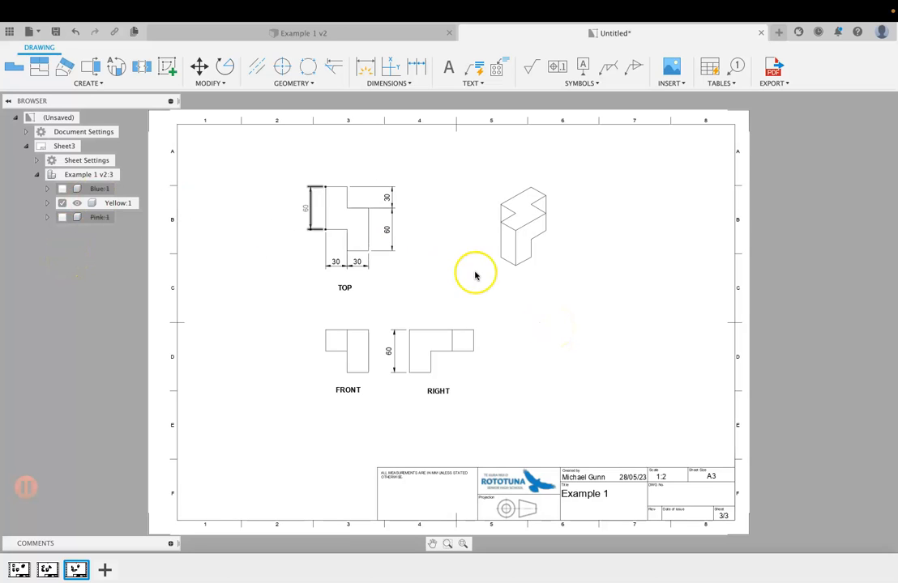
# Edit the top view and set its appearance style to Shaded
pyautogui.rightClick(353, 222)
pyautogui.click(379, 203)
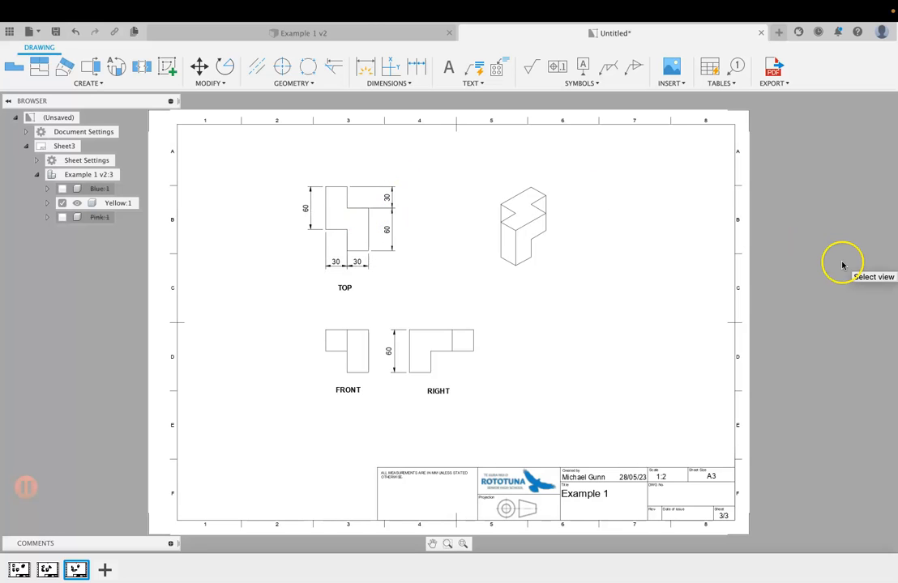
pyautogui.click(361, 217)
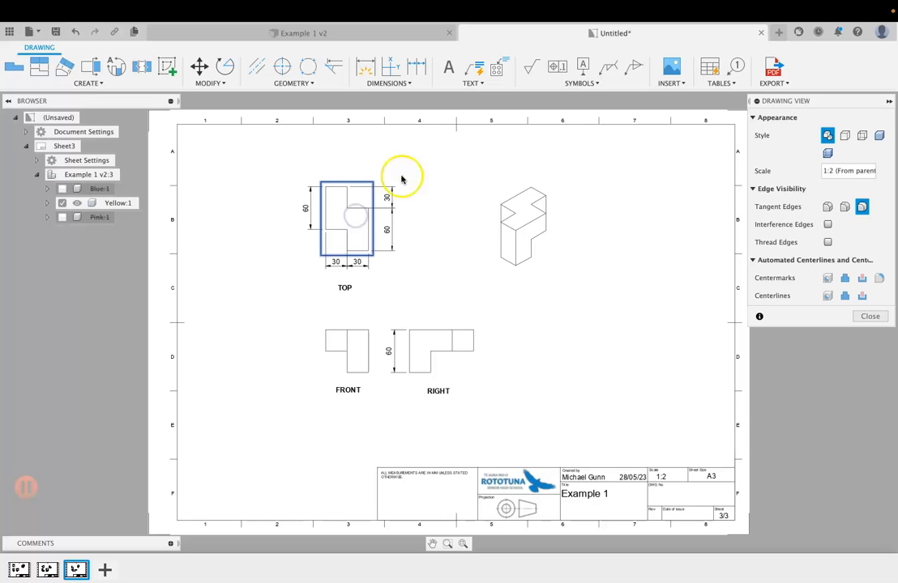
pyautogui.click(878, 136)
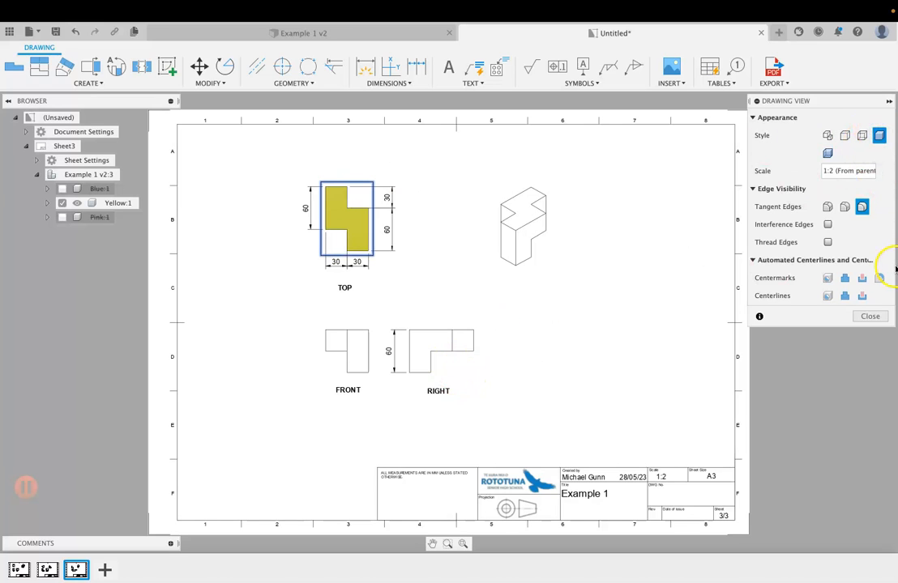
# Edit the yellow part's top view again and set its appearance style to Visible Edges
pyautogui.click(869, 317)
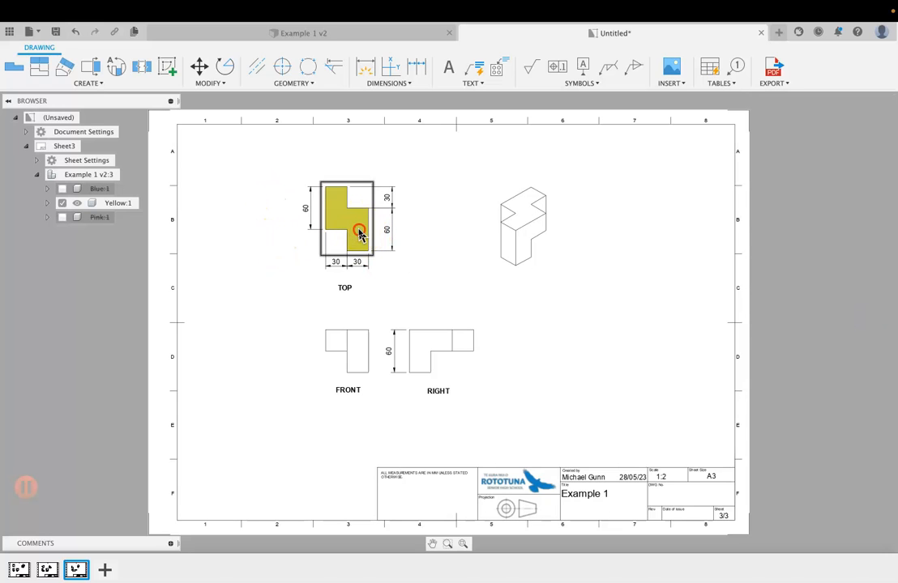
pyautogui.rightClick(360, 235)
pyautogui.click(397, 210)
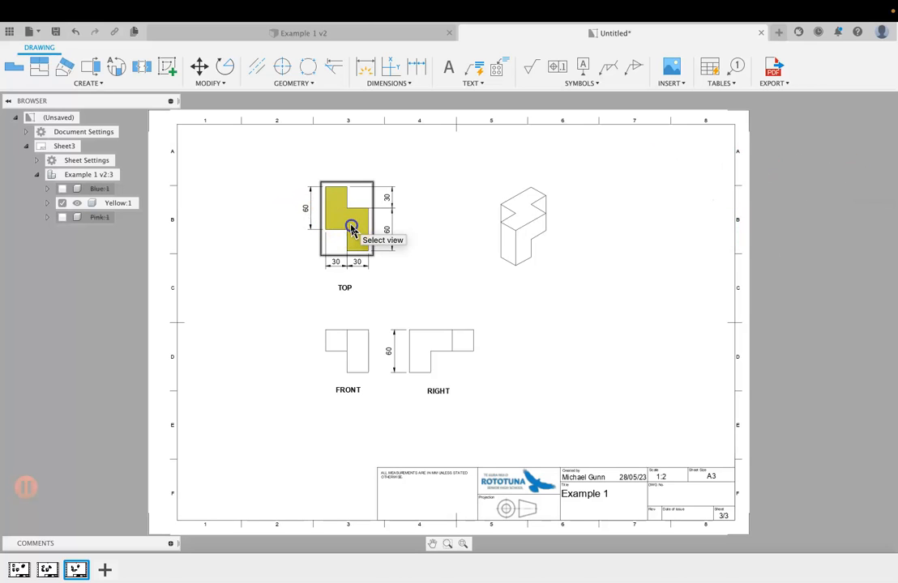
pyautogui.click(352, 228)
pyautogui.click(844, 136)
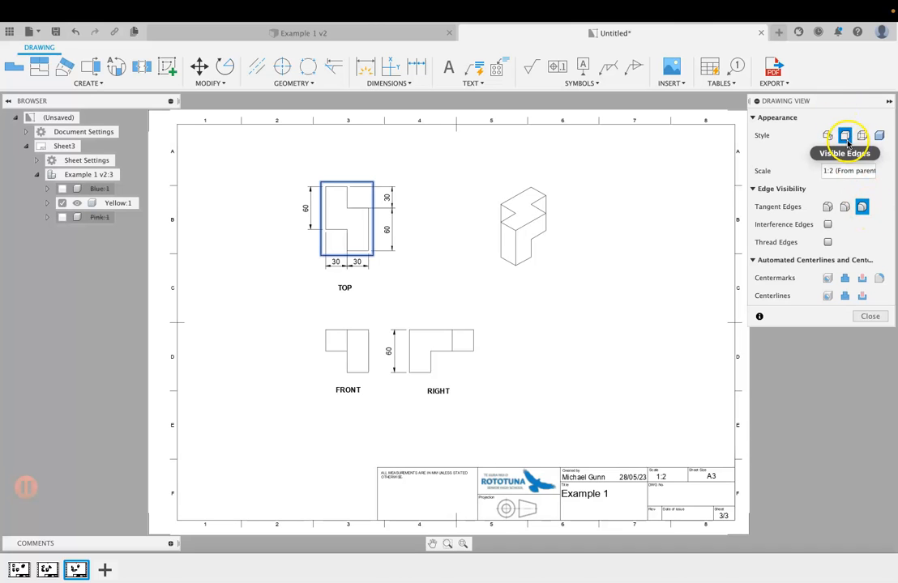
pyautogui.click(869, 316)
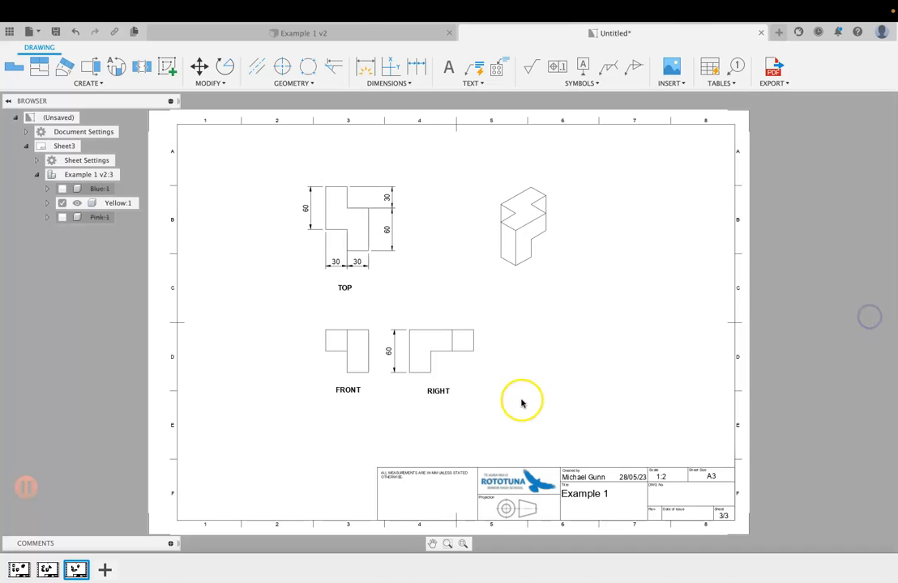
# Add YELLOW as the second title line under Example 1 in Sheet3's title block
pyautogui.scroll(3, 600, 492)
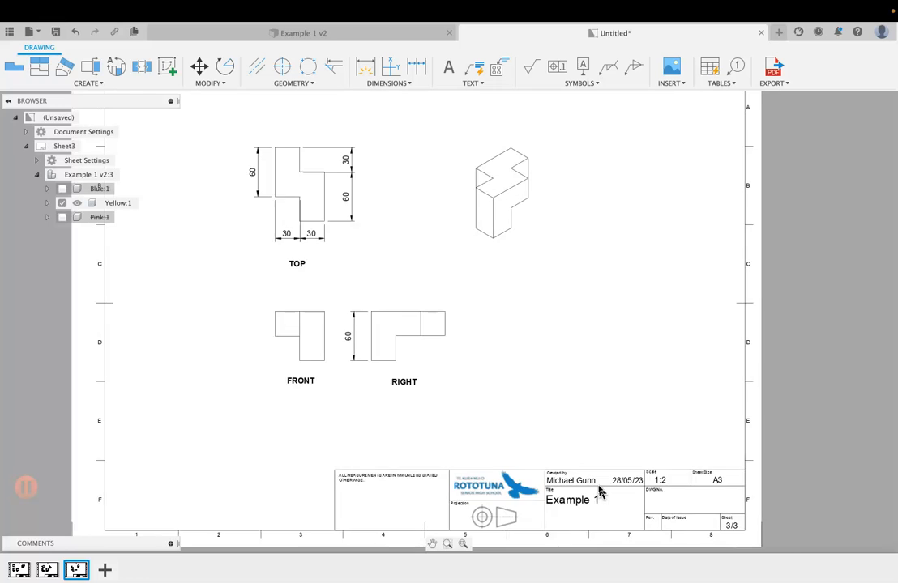
pyautogui.scroll(1, 594, 487)
pyautogui.scroll(-5, 594, 487)
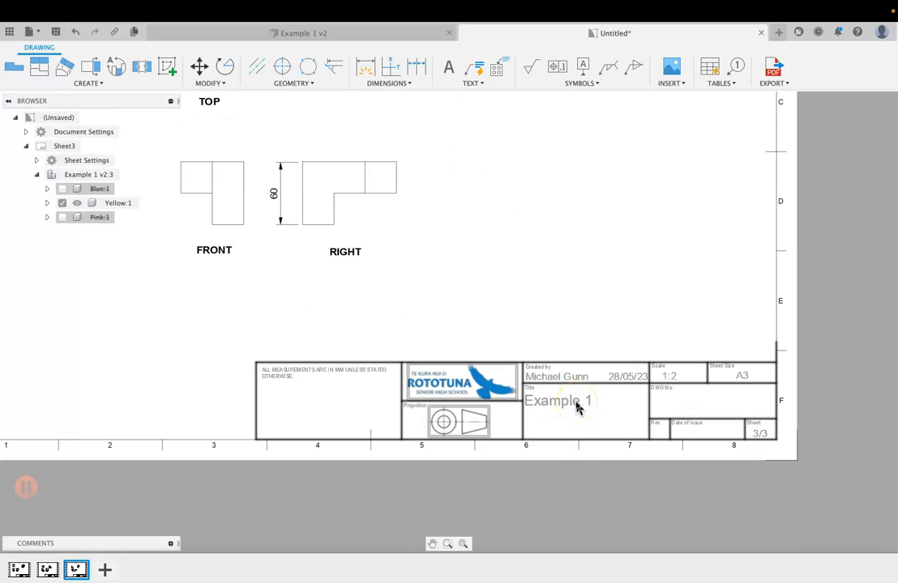
pyautogui.doubleClick(578, 407)
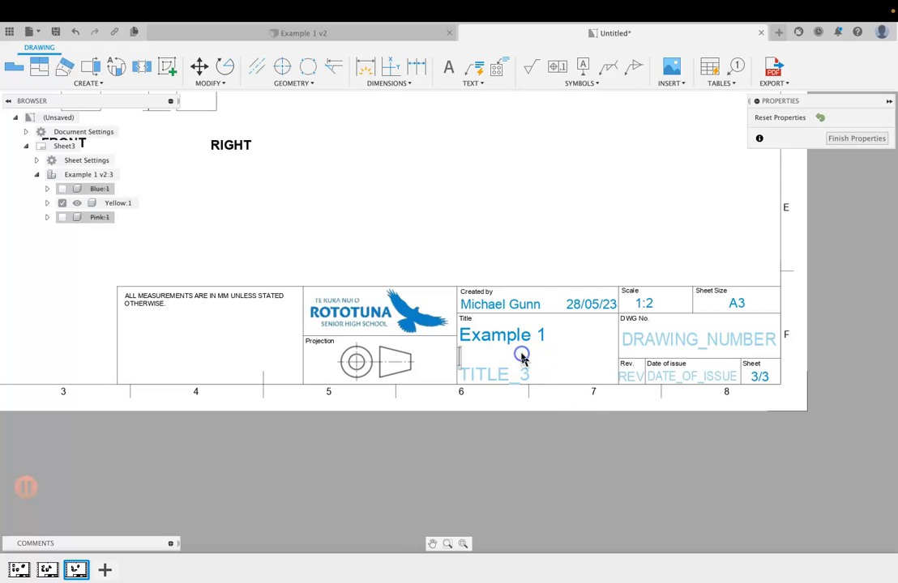
pyautogui.scroll(-2, 381, 175)
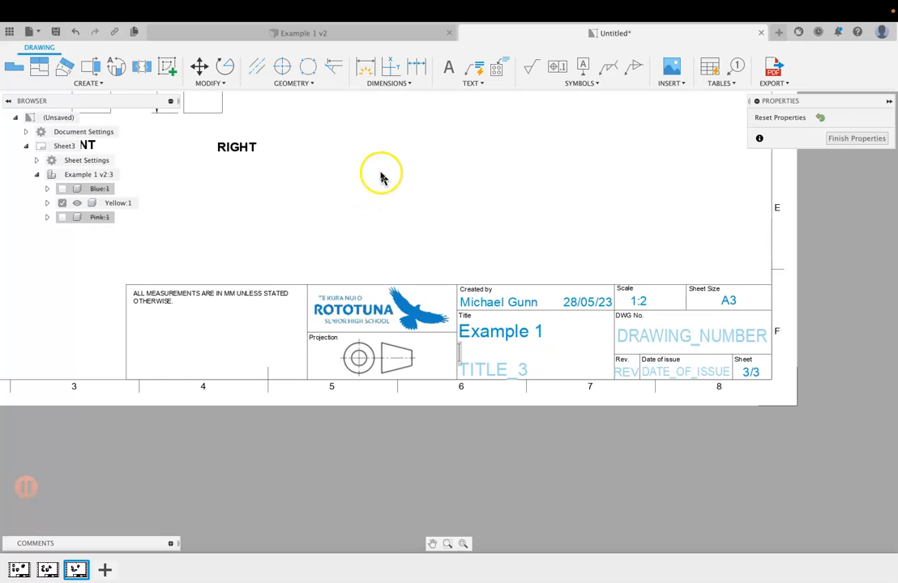
pyautogui.hscroll(1, 393, 120)
pyautogui.hscroll(-2, 392, 118)
pyautogui.scroll(1, 392, 118)
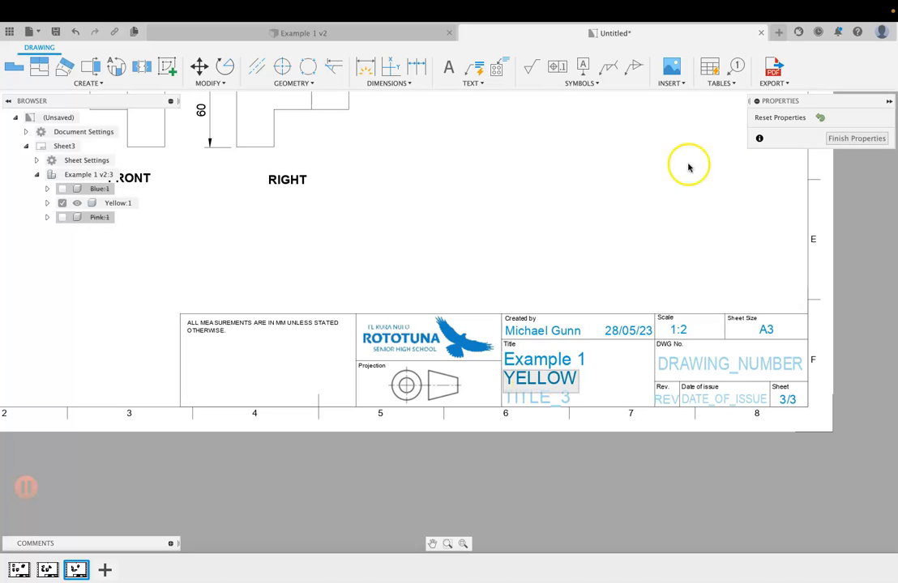
pyautogui.click(860, 137)
pyautogui.scroll(-2, 597, 287)
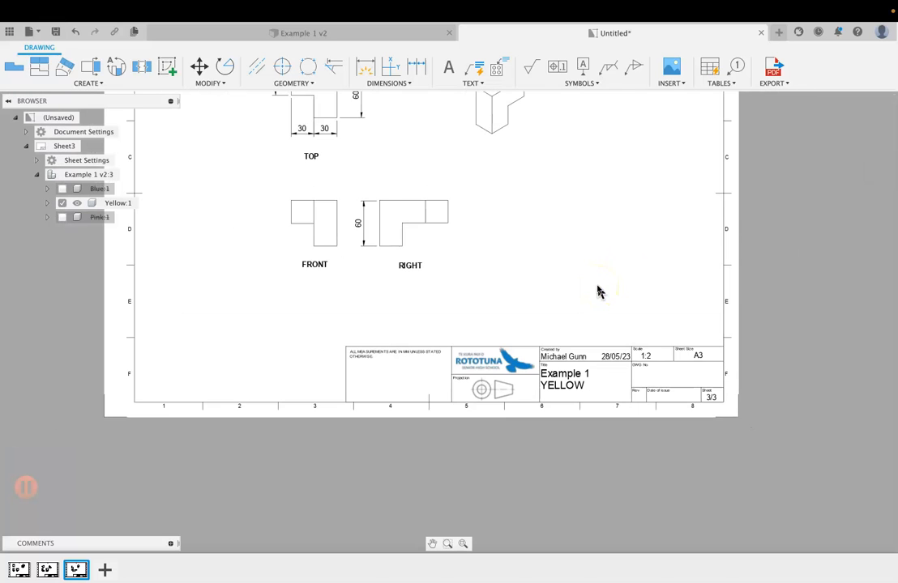
pyautogui.scroll(2, 597, 291)
pyautogui.hscroll(-2, 597, 291)
pyautogui.hscroll(-1, 255, 324)
pyautogui.scroll(1, 256, 324)
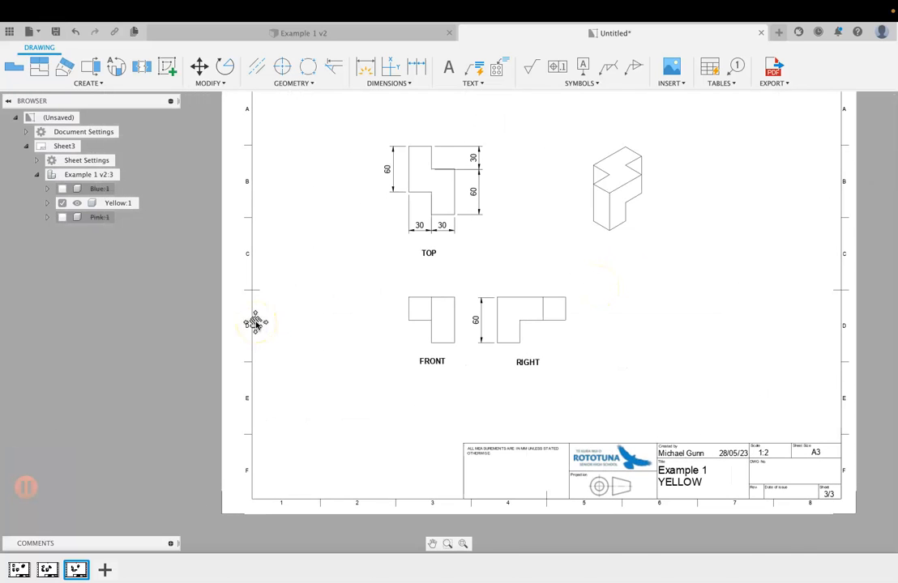
# Switch to Sheet1 and inspect the assembly top view's style and edge settings without changing them
pyautogui.click(17, 567)
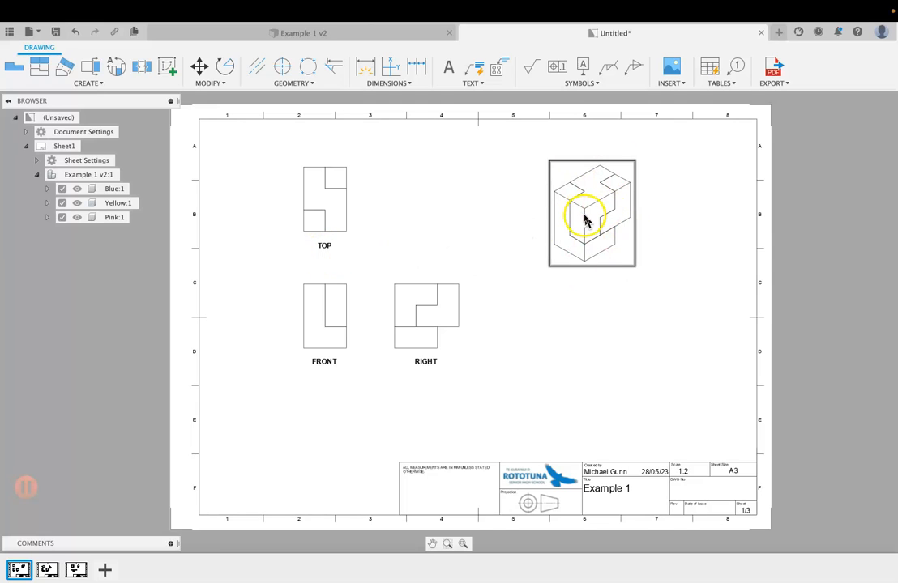
pyautogui.click(317, 206)
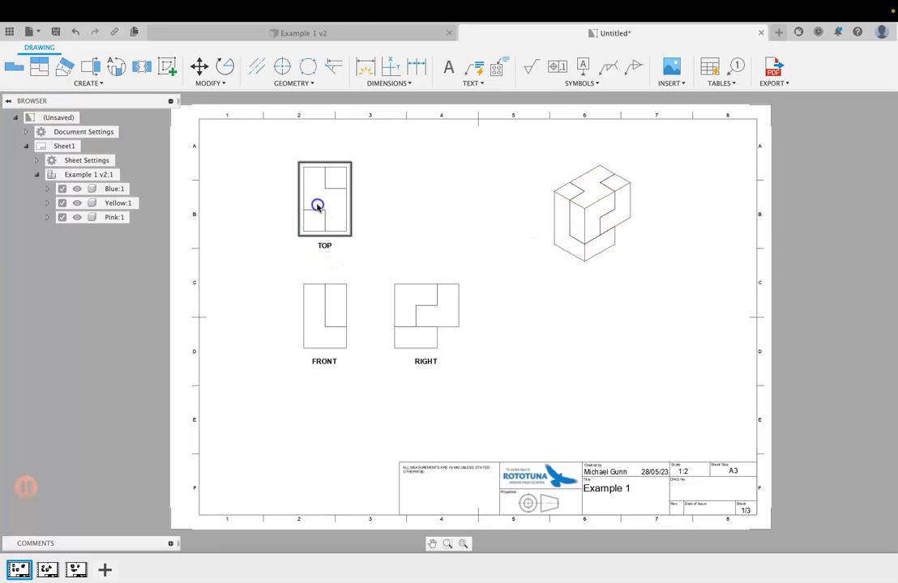
pyautogui.rightClick(317, 206)
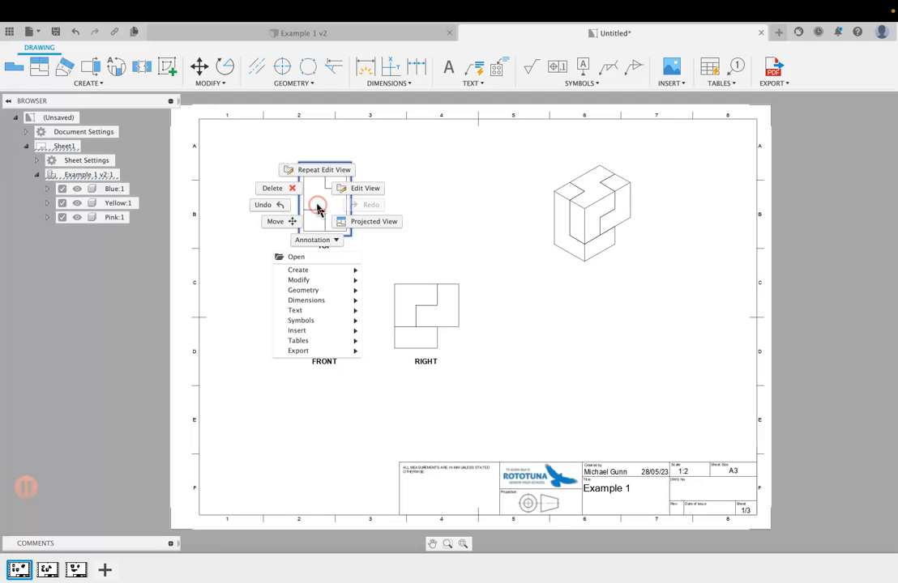
pyautogui.click(365, 195)
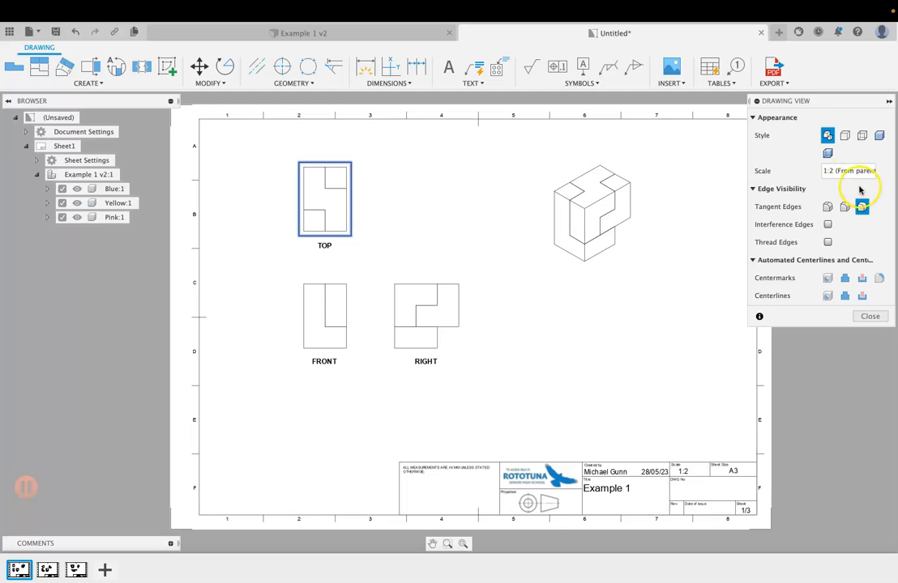
pyautogui.click(869, 316)
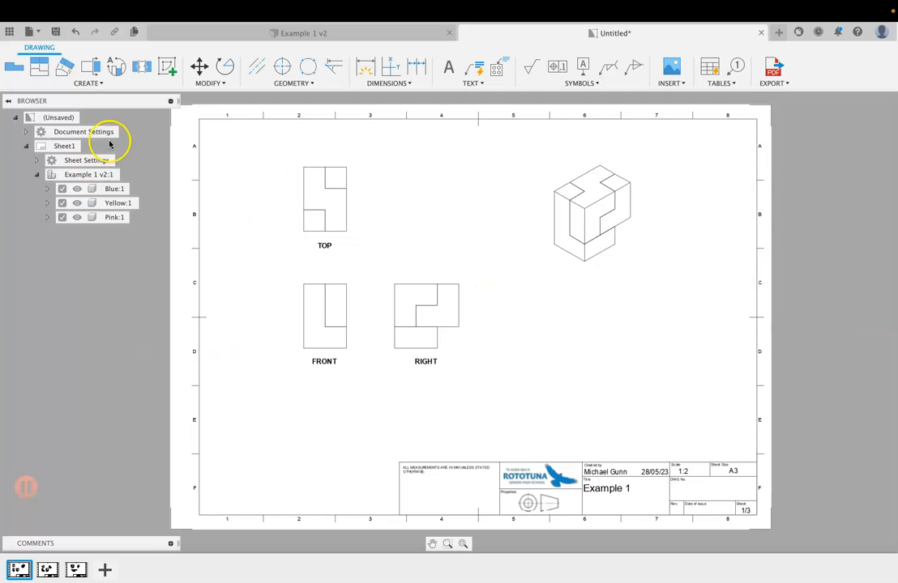
# Switch to Sheet2 and enter the blue part's name as the second title line under Example 1 in the title block
pyautogui.click(48, 570)
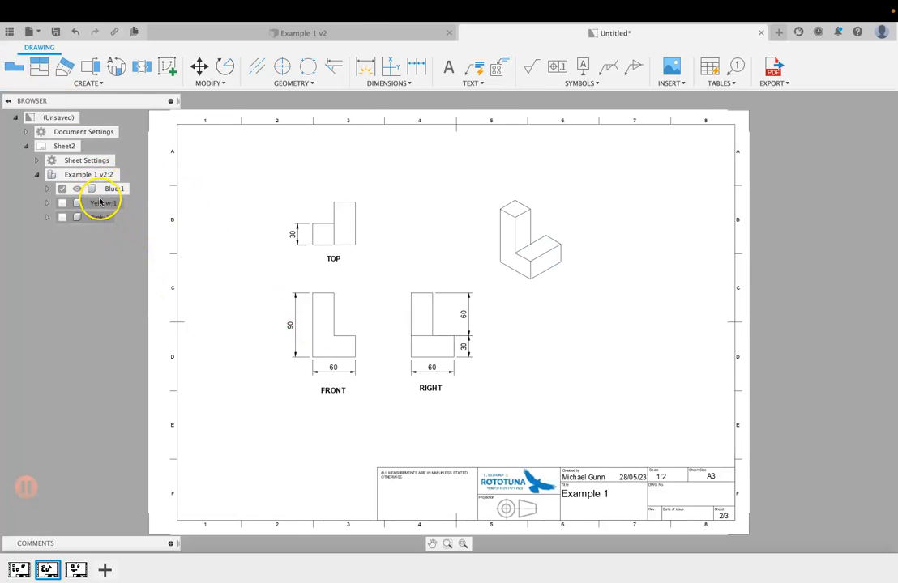
pyautogui.doubleClick(590, 496)
pyautogui.click(506, 356)
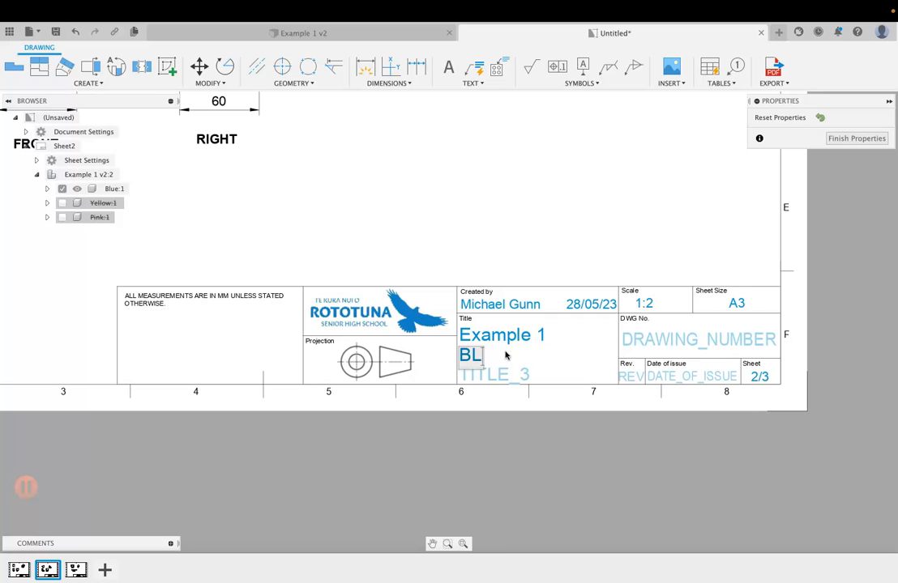